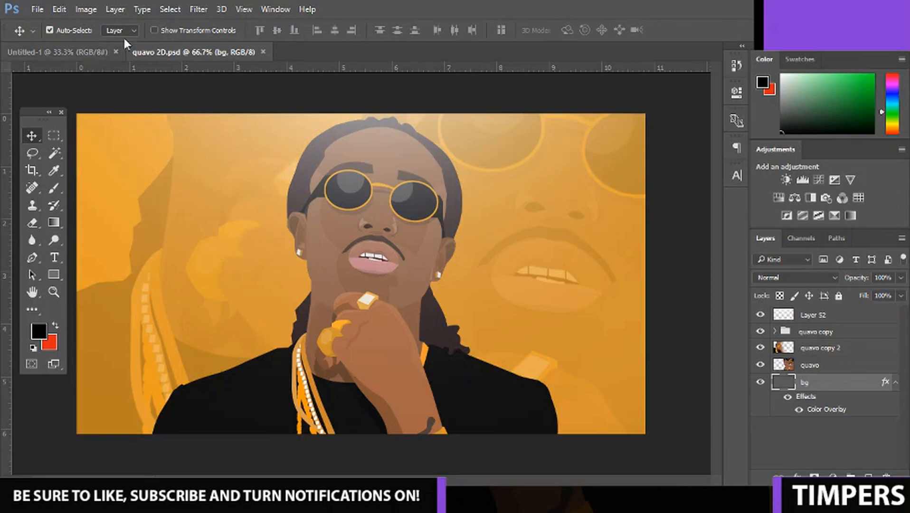
Close the quavo 2D.psd document, leaving the blank Untitled-1 canvas open.
left_click(263, 53)
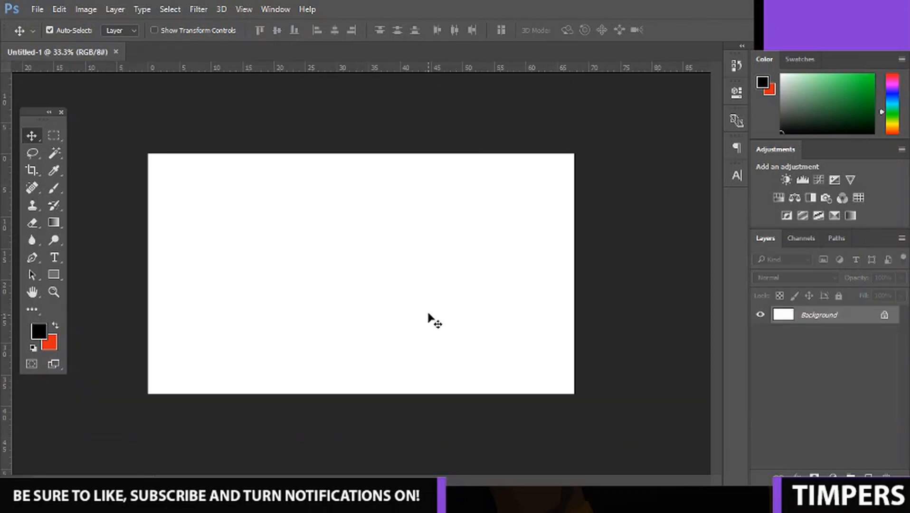
key("ctrl+plus")
key("ctrl+minus")
key("ctrl+plus")
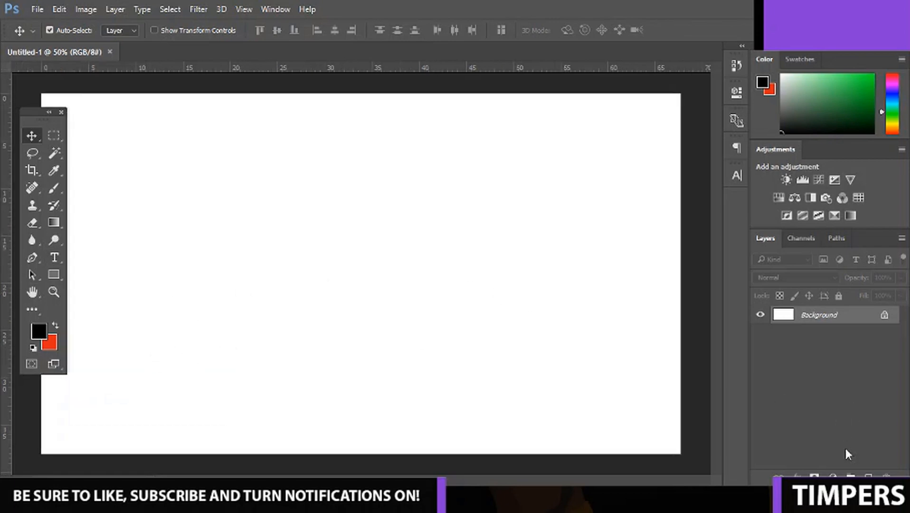
Add a new empty layer above the background and activate the Rectangle tool.
left_click(868, 474)
left_click(60, 276)
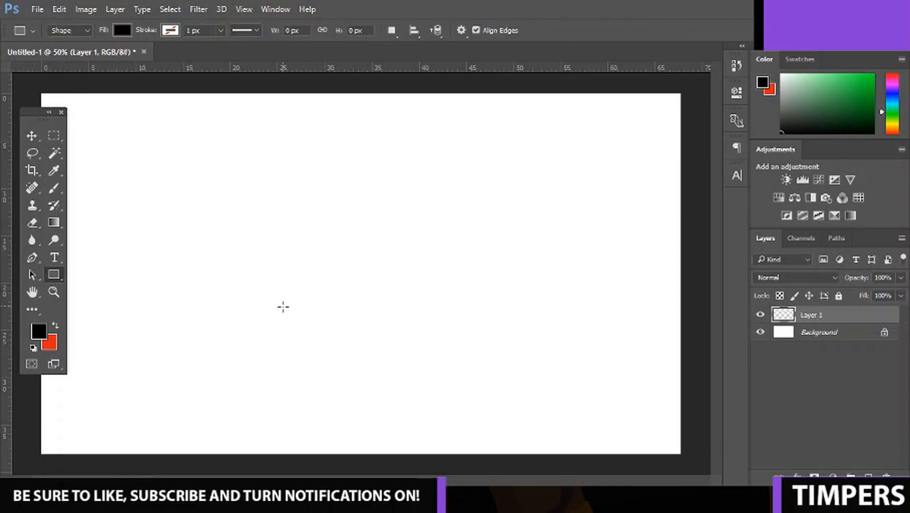
key("ctrl+plus")
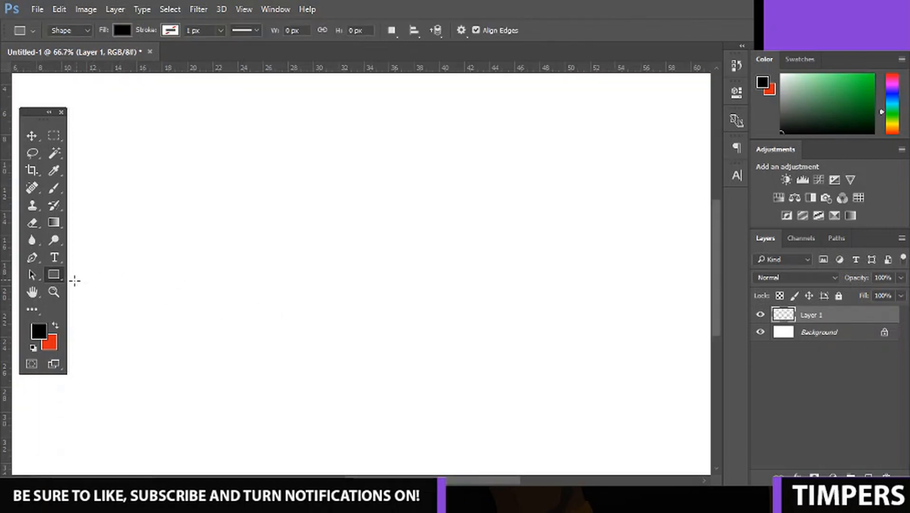
right_click(53, 276)
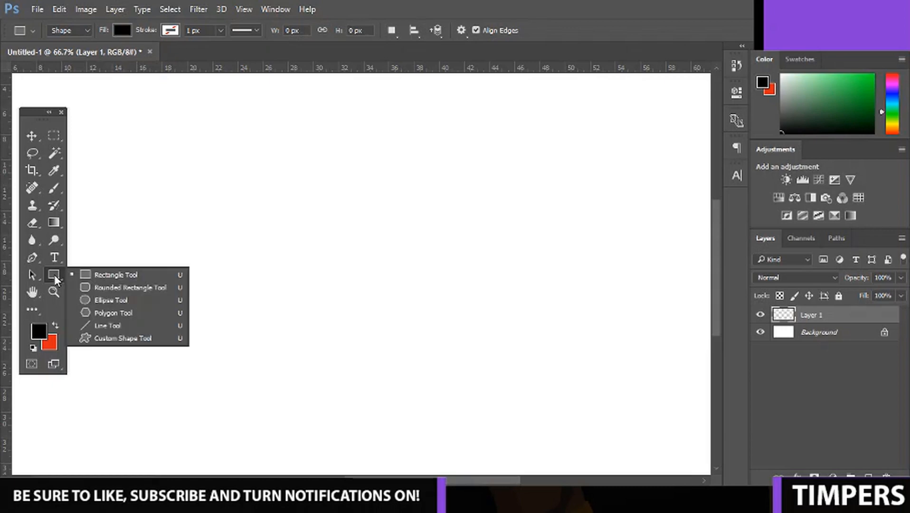
left_click(56, 280)
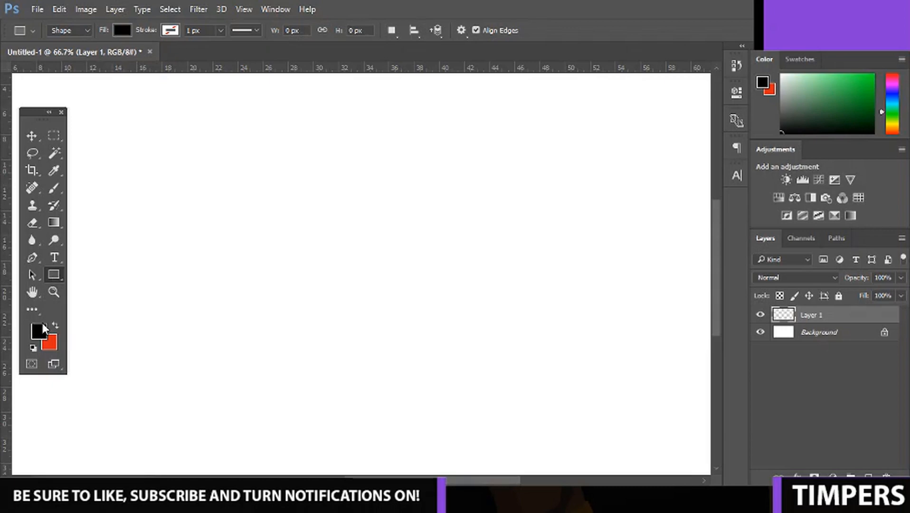
Set the foreground colour to a fully saturated bright yellow-orange with a hue of 47°.
left_click(38, 331)
left_click(729, 242)
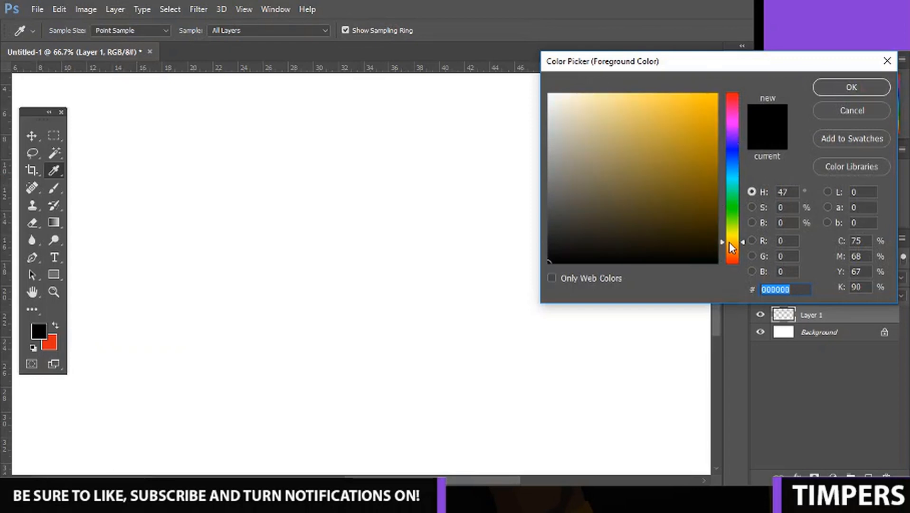
left_click_drag(699, 114, 718, 103)
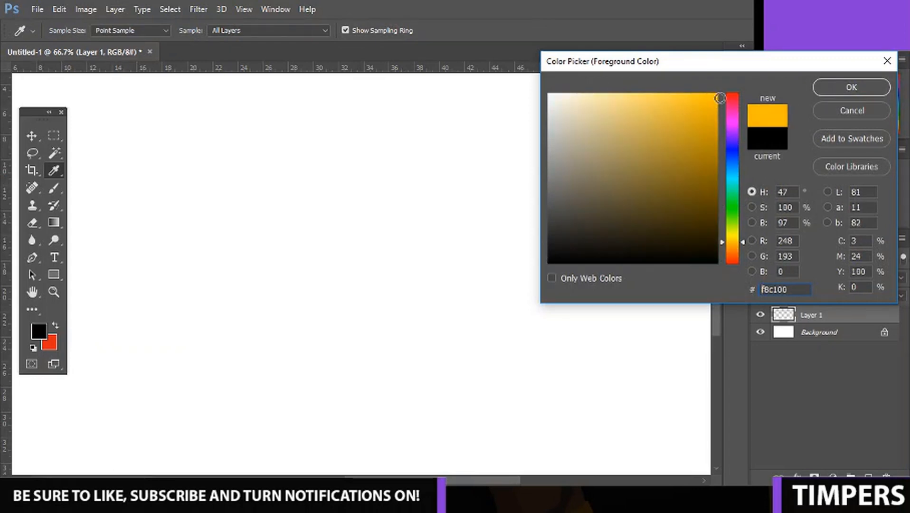
left_click(851, 86)
Draw a thin horizontal yellow-orange rectangle about 632 × 29 px near the canvas centre and rasterize its layer.
left_click_drag(170, 300, 451, 287)
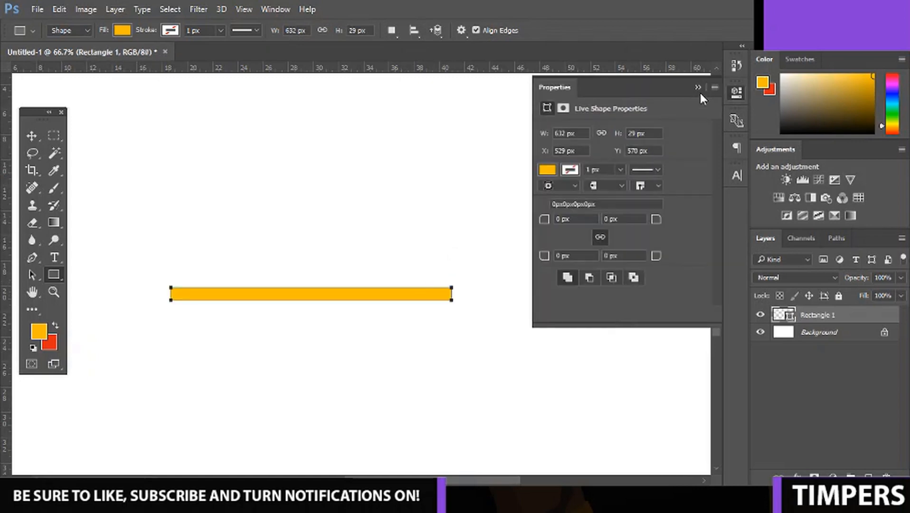
left_click(698, 88)
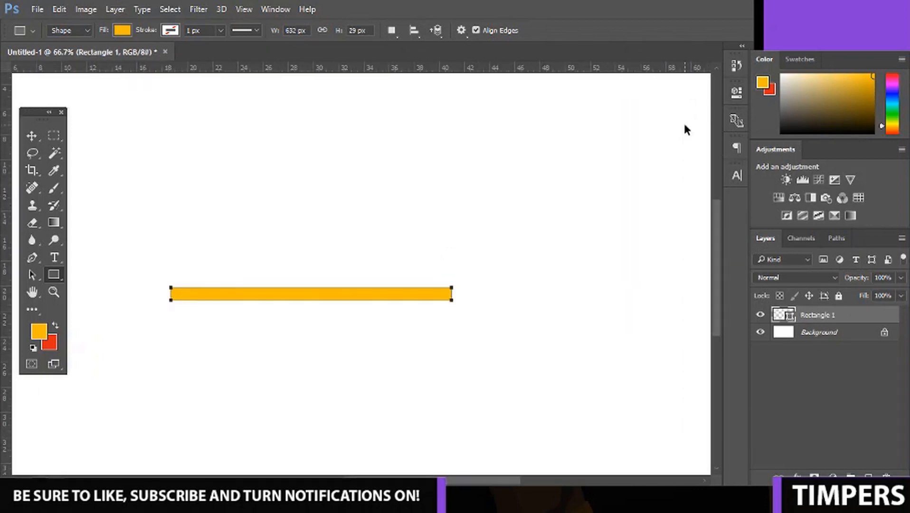
right_click(842, 315)
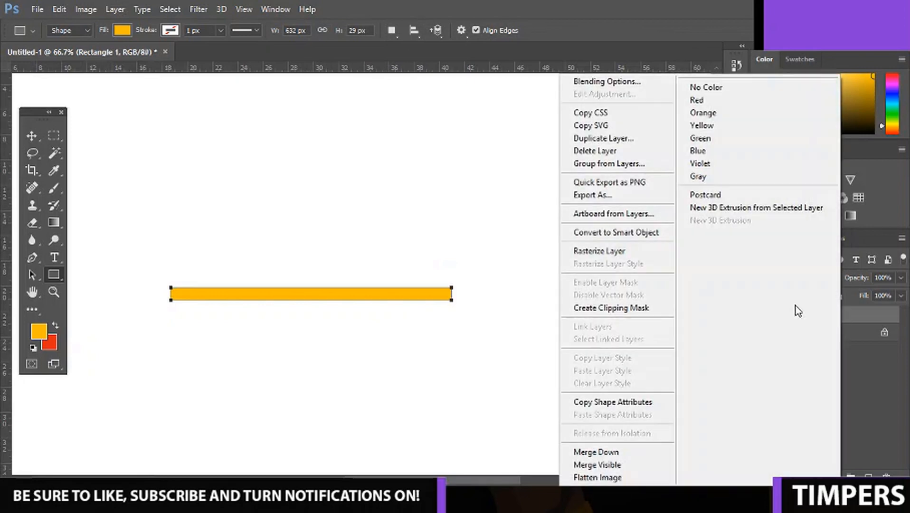
left_click(629, 255)
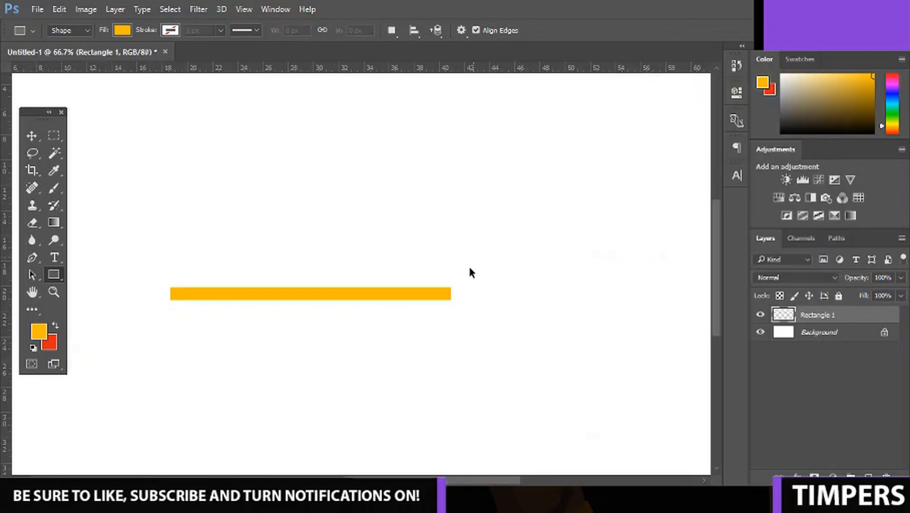
Free-transform the yellow-orange bar to lengthen it slightly at its right end.
key("ctrl+t")
left_click_drag(452, 288, 479, 287)
key("u")
key("Return")
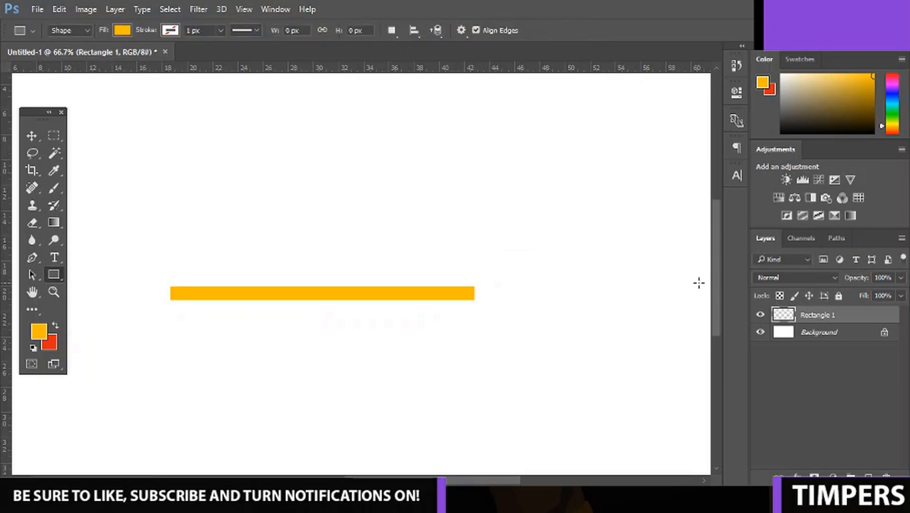
Draw a thin horizontal rectangle about 578 × 3 px in black (000000) along the middle of the yellow-orange bar.
left_click(39, 331)
left_click(549, 262)
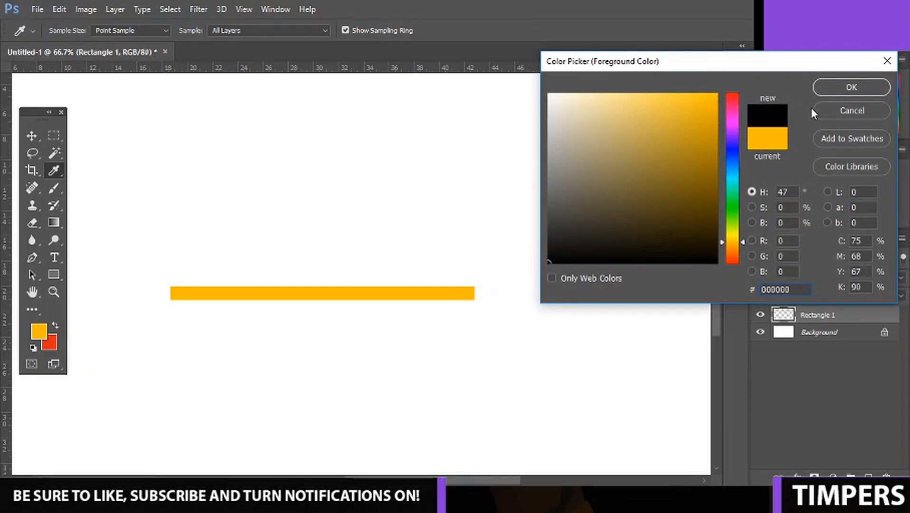
left_click(824, 92)
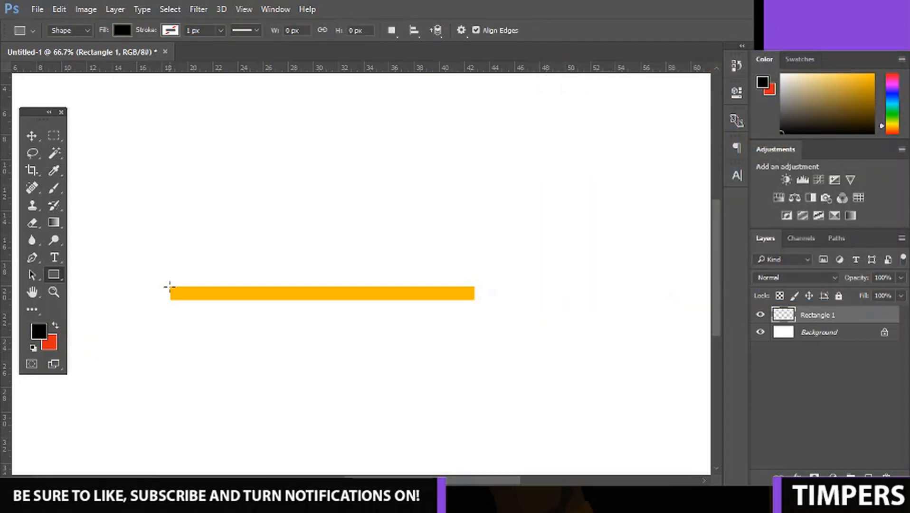
left_click_drag(160, 293, 417, 293)
right_click(460, 293)
left_click(400, 227)
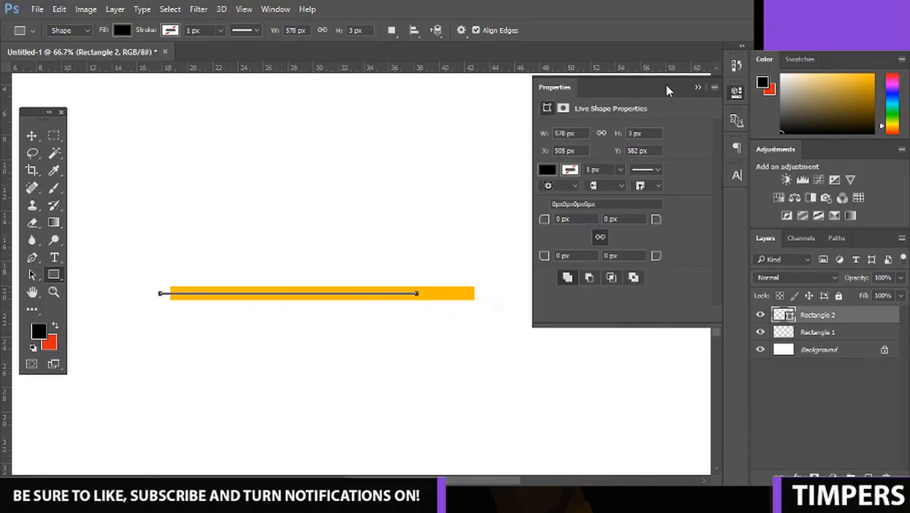
left_click(697, 88)
Stretch the thin black line rightward just past the bar's right end, to about 714 px wide.
key("ctrl+t")
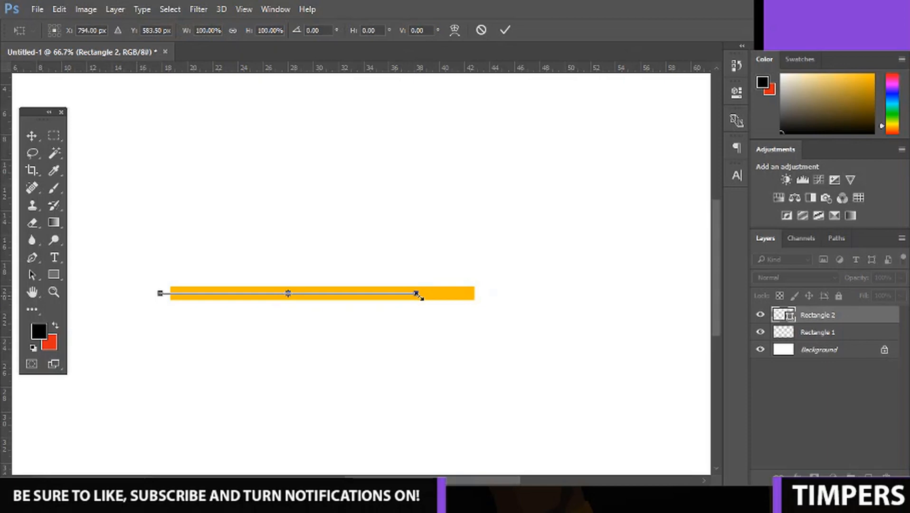
key("ctrl+plus")
key("ctrl+plus")
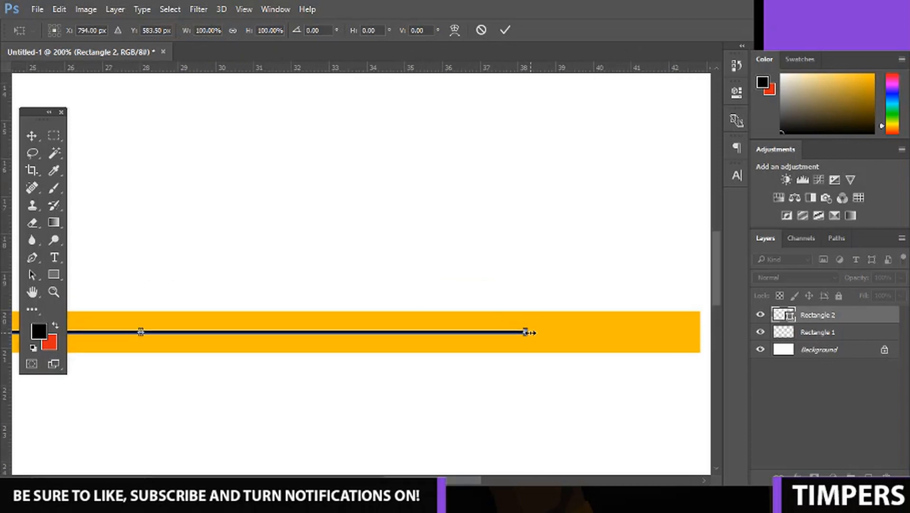
left_click_drag(527, 332, 559, 332)
right_click(564, 332)
key("Escape")
left_click_drag(559, 332, 704, 332)
key("Return")
key("ctrl+minus")
key("ctrl+minus")
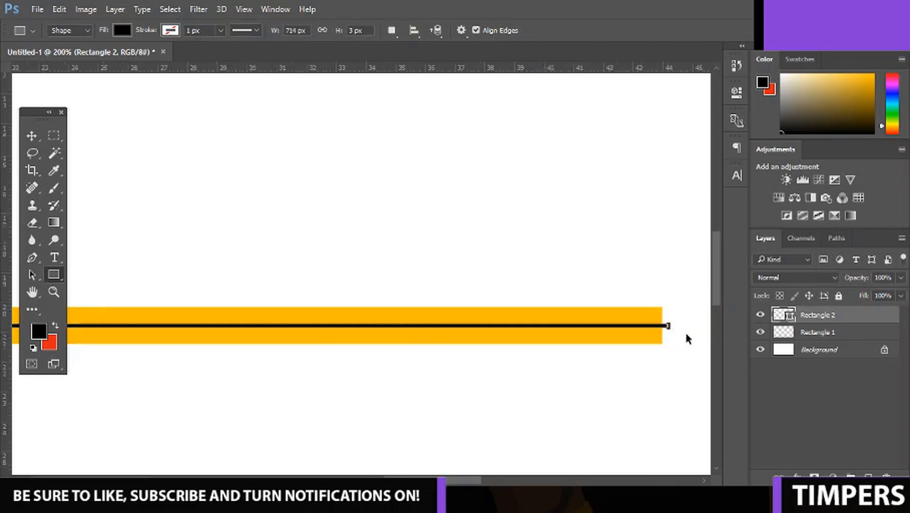
key("ctrl+plus")
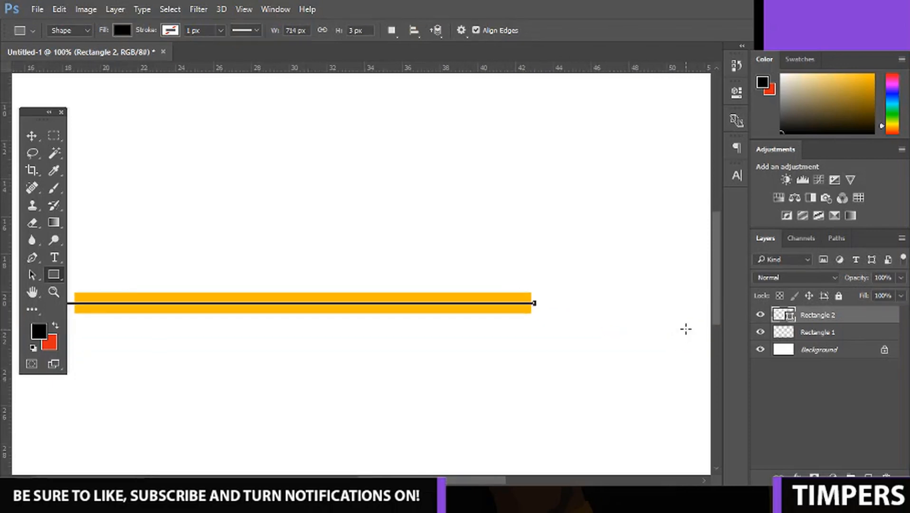
Rasterize the black line's layer and clip it to the yellow-orange bar with a clipping mask.
right_click(868, 317)
left_click(671, 251)
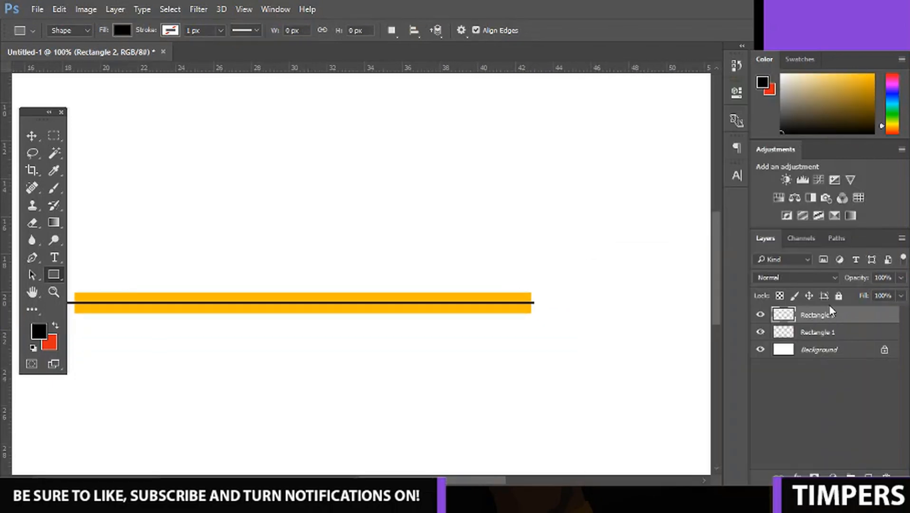
right_click(831, 314)
left_click(655, 313)
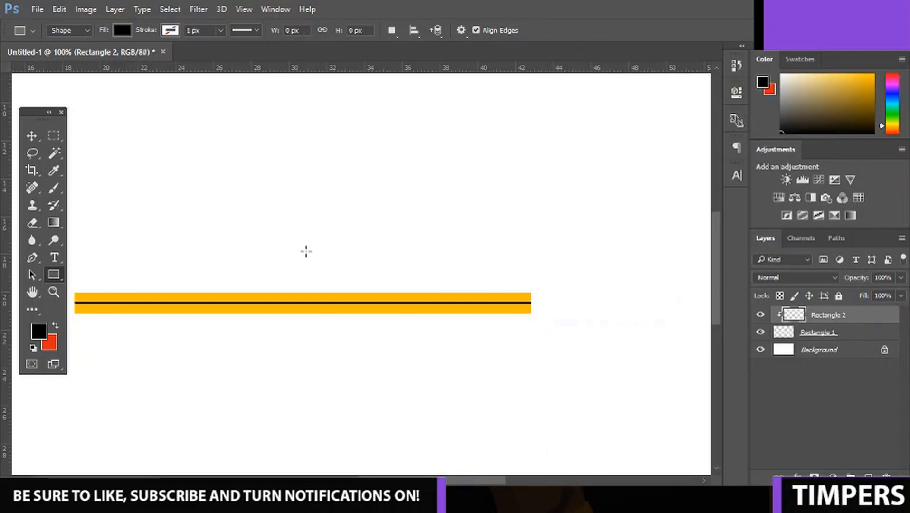
Duplicate the black line as a thicker stripe over the bar's upper edge and clip it to the bar.
left_click_drag(499, 481, 493, 480)
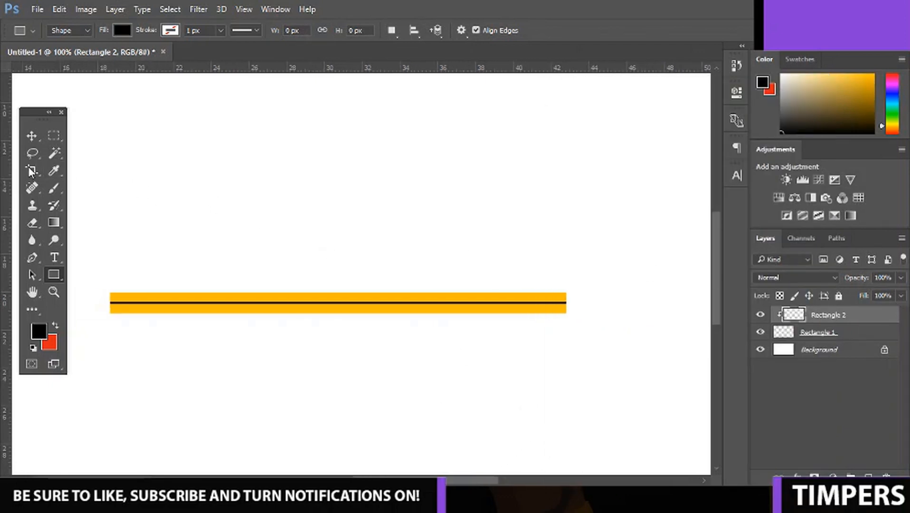
key("ctrl+j")
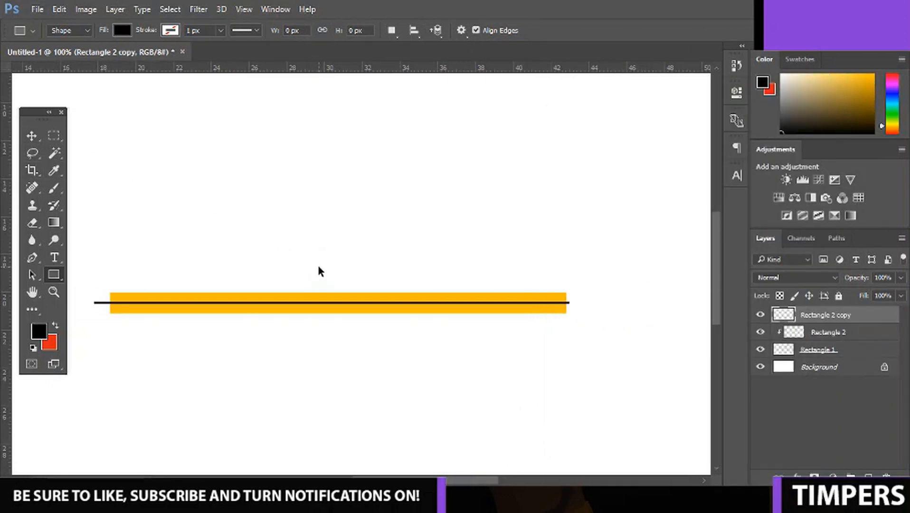
key("ctrl+t")
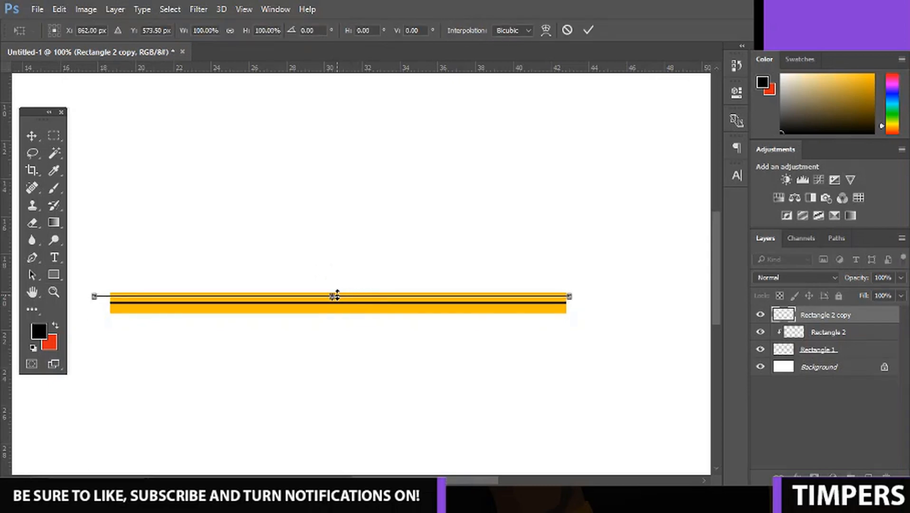
left_click_drag(336, 295, 334, 284)
key("Return")
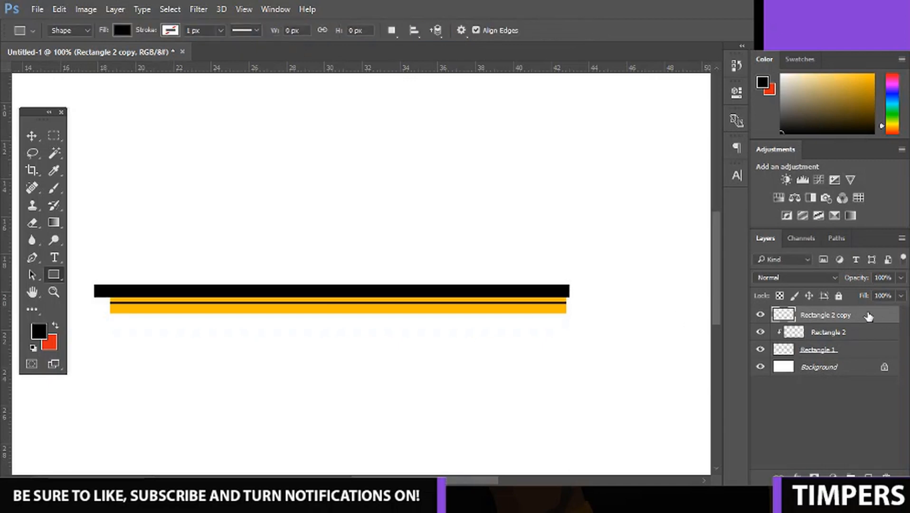
right_click(867, 315)
left_click(674, 313)
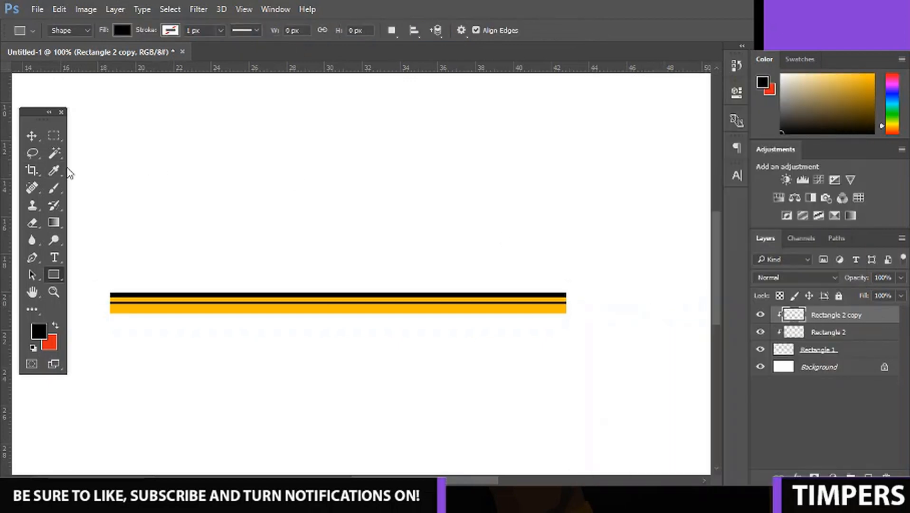
Duplicate the thick black stripe and move the copy down to the bar's lower edge.
left_click(32, 136)
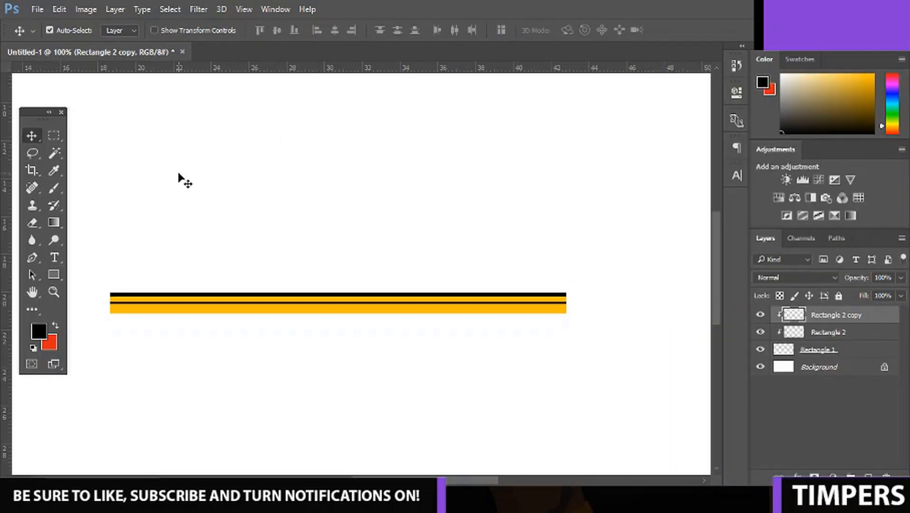
key("ctrl+j")
key("Down")
key("Down")
key("Down")
key("Down")
key("Down")
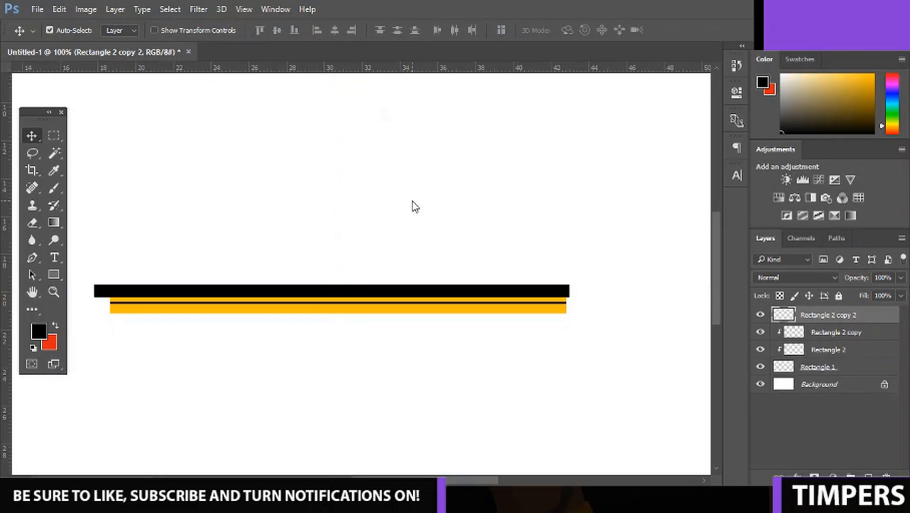
key("shift+Down")
key("shift+Down")
key("shift+Down")
key("shift+Down")
key("shift+Down")
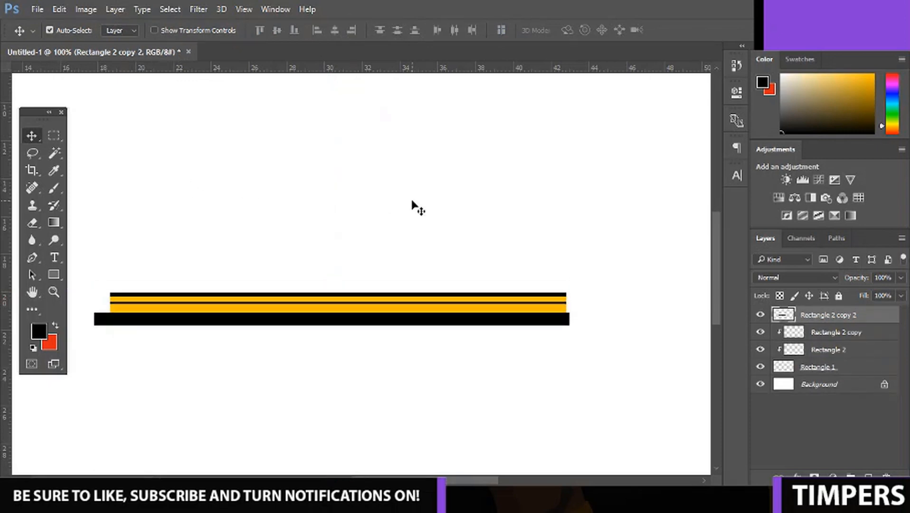
Clip the lower black stripe to the bar and nudge it up to overlap the bar's lower edge.
right_click(831, 322)
left_click(640, 303)
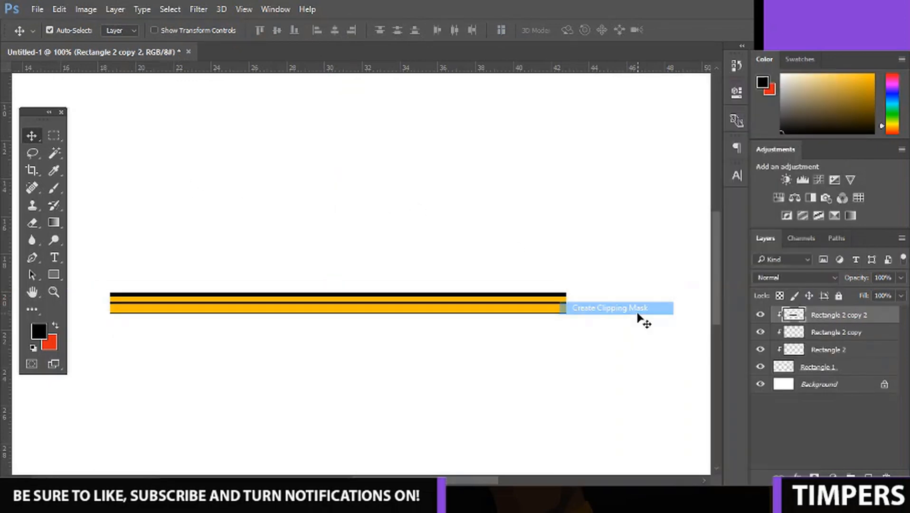
key("Up")
key("Up")
key("Up")
key("Up")
key("Up")
key("Up")
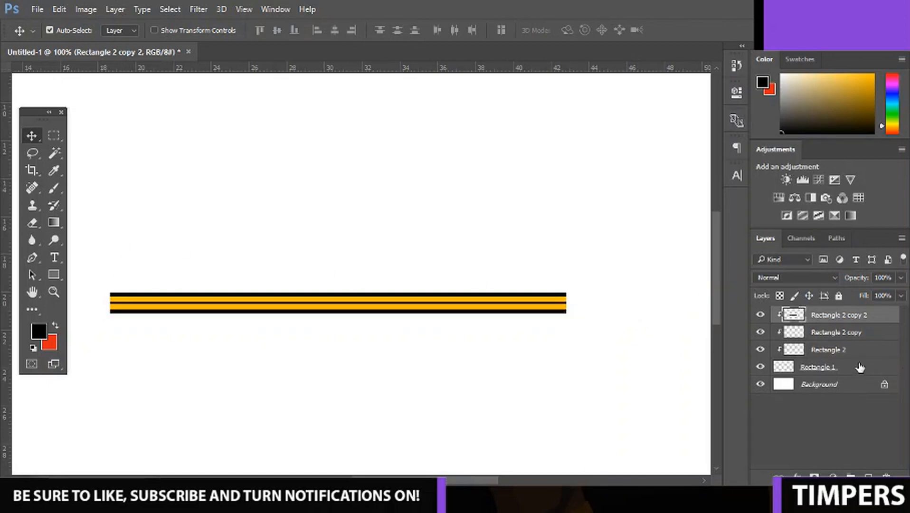
Group the bar with its three black stripe layers and combine them into a single layer, Group 1.
left_click(844, 367, "shift")
key("ctrl+g")
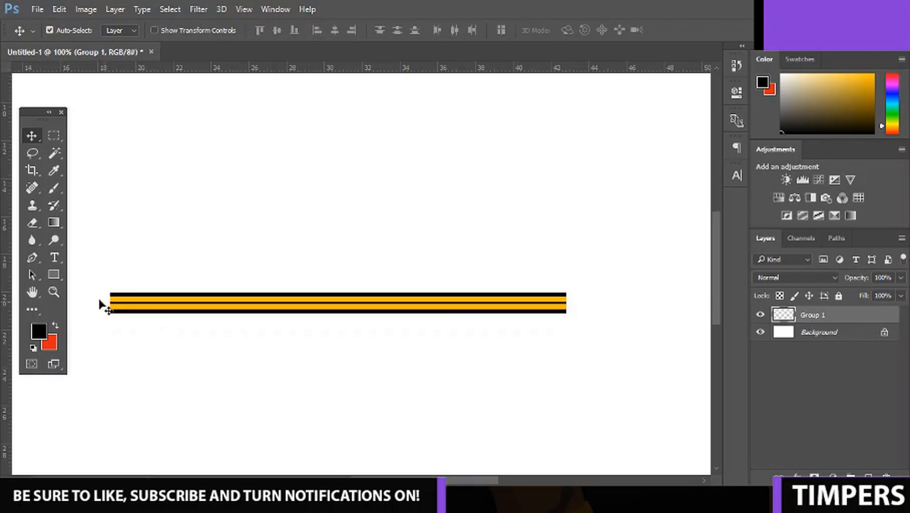
Draw a black three-sided polygon about 33 by 38 px just beyond the bar's right end and rasterize its layer.
left_click(58, 279)
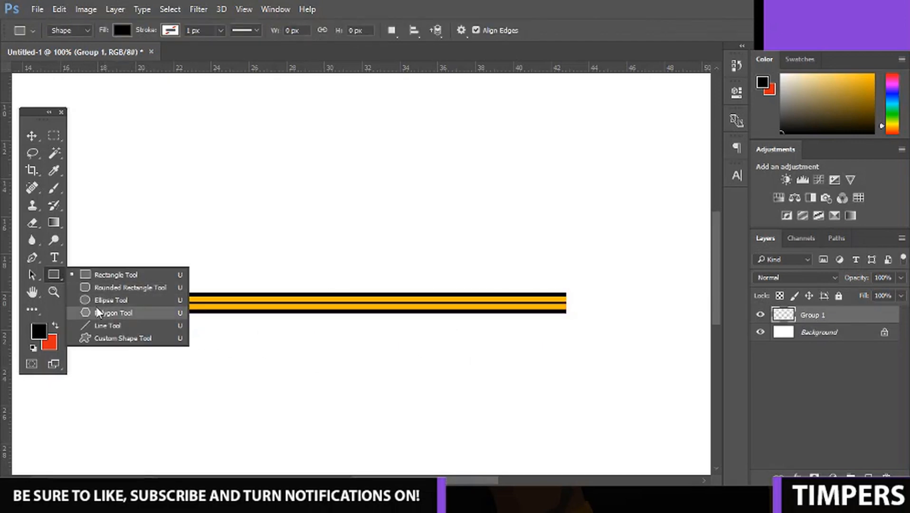
left_click(113, 312)
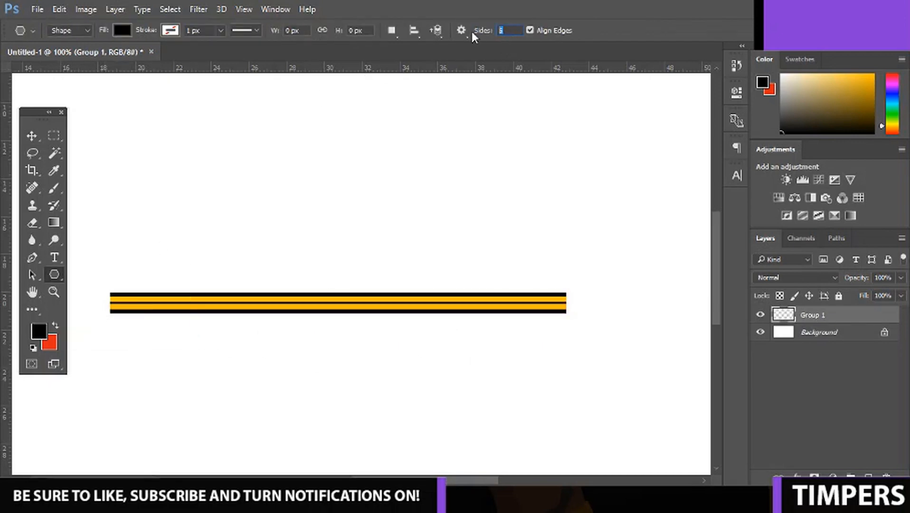
type("3")
mouse_move(576, 313)
left_mouse_down()
mouse_move(600, 304)
mouse_move(592, 307)
left_mouse_up()
right_click(829, 315)
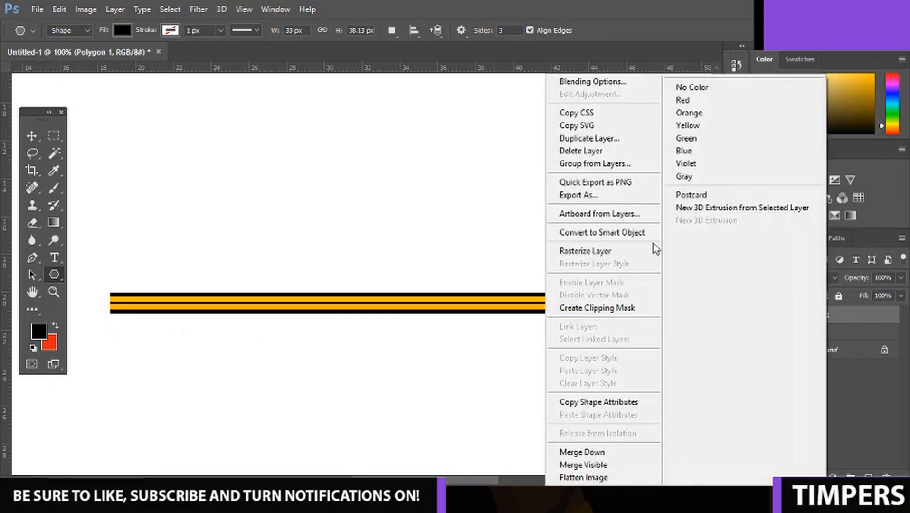
left_click(652, 249)
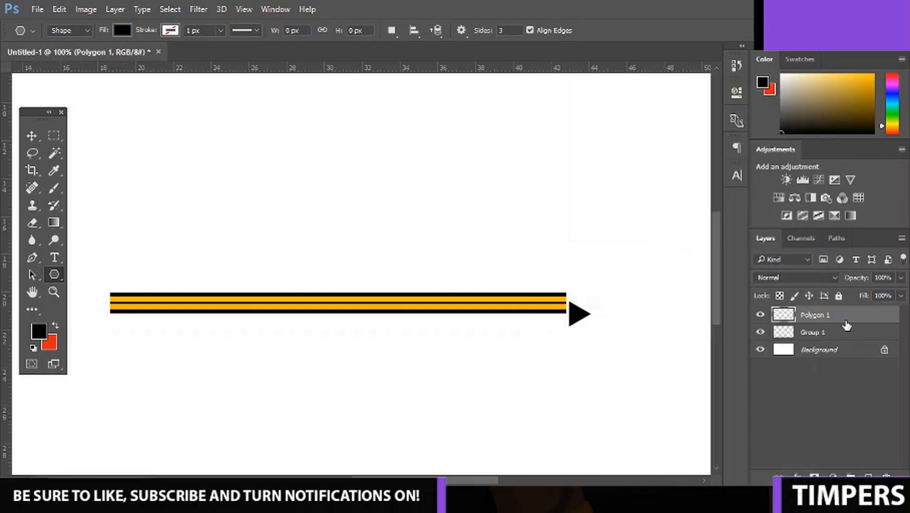
Give the triangle a Color Overlay in a light wood-like orange with Normal blending at 100% opacity.
double_click(847, 323)
left_click_drag(369, 125, 733, 106)
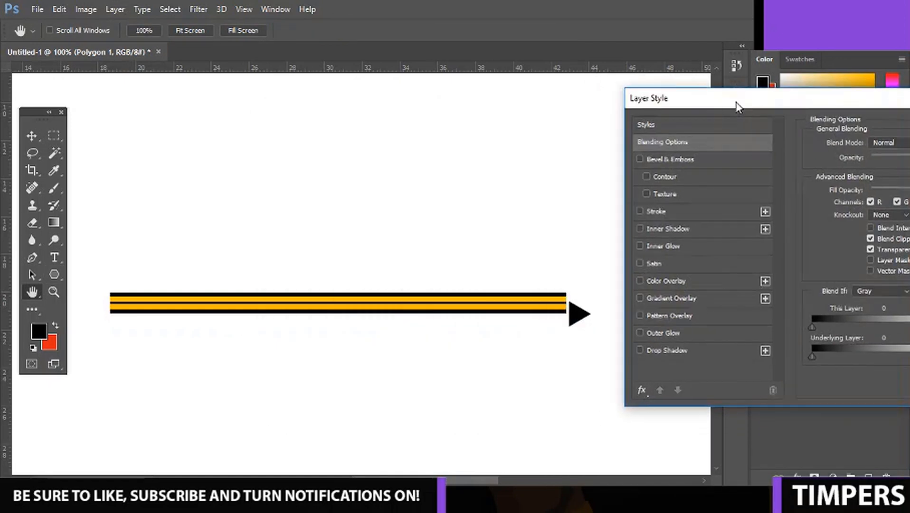
left_click(669, 282)
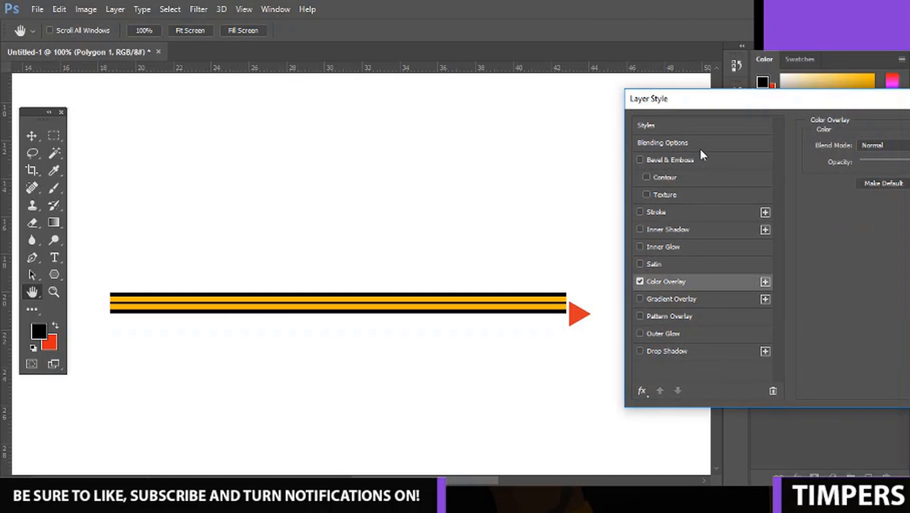
left_click_drag(713, 107, 666, 105)
left_click(899, 144)
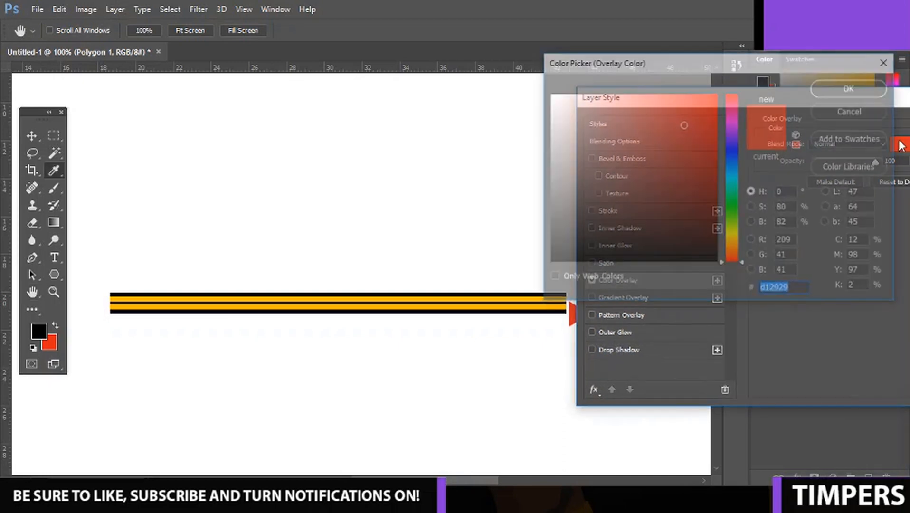
left_click_drag(732, 240, 733, 247)
mouse_move(683, 124)
left_mouse_down()
mouse_move(657, 106)
mouse_move(649, 126)
left_mouse_up()
left_click(841, 87)
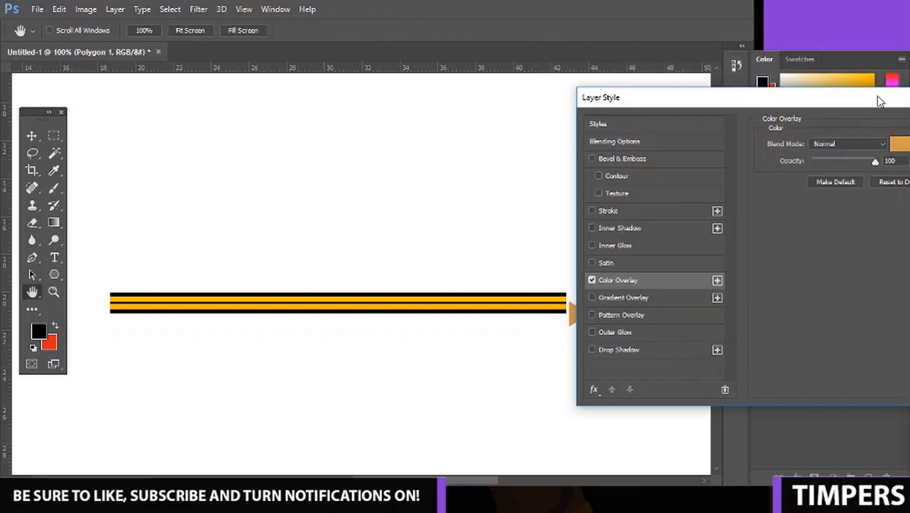
left_click(826, 145)
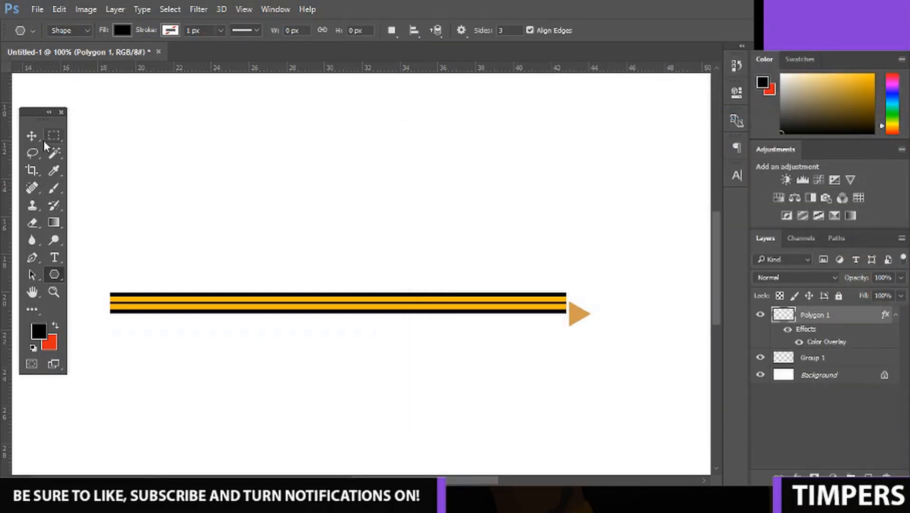
Rasterize the triangle's layer style so the orange overlay becomes part of the layer.
left_click(41, 138)
key("ctrl+plus")
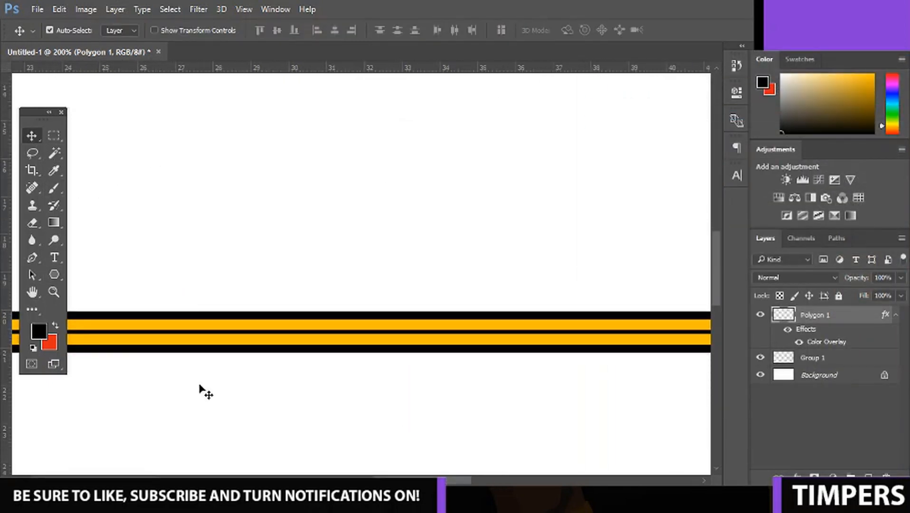
left_click_drag(409, 481, 456, 489)
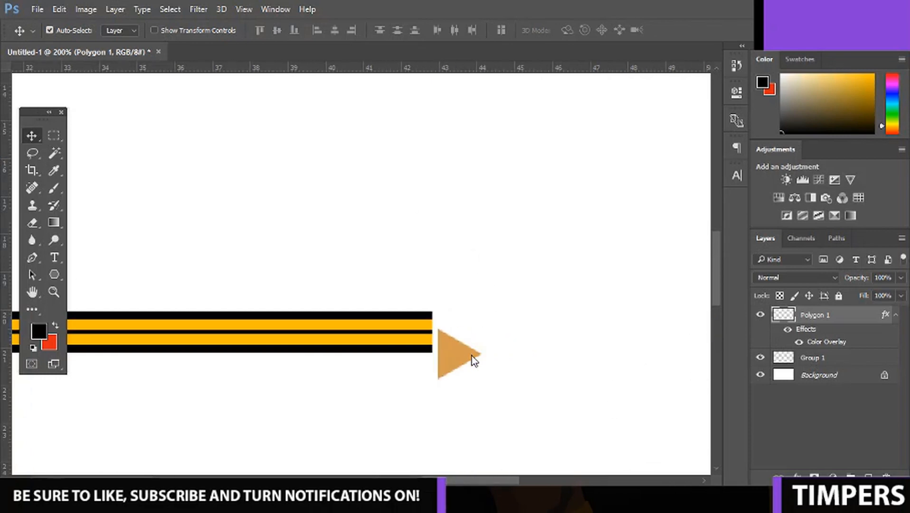
right_click(812, 323)
left_click(588, 269)
right_click(588, 269)
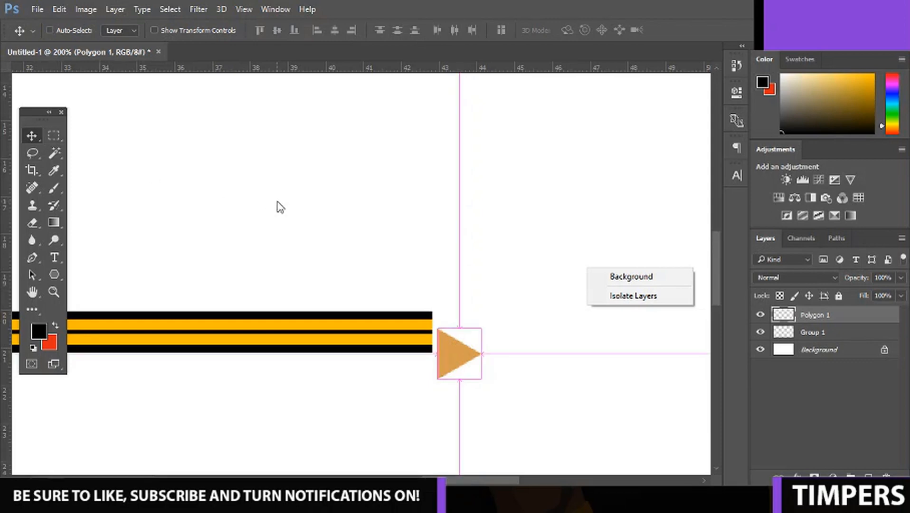
key("Escape")
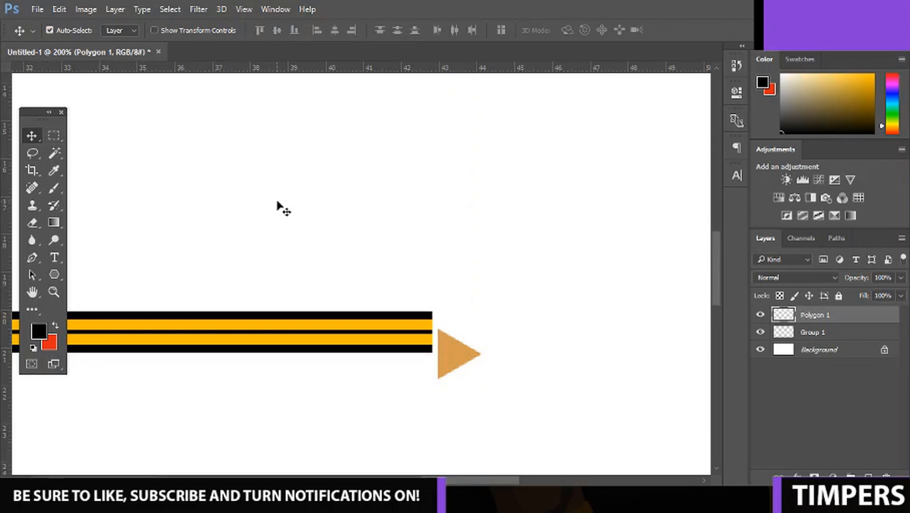
Transform the triangle to sit flush against the bar's right end, scaled to 181.82% width and 81.58% height.
key("ctrl+t")
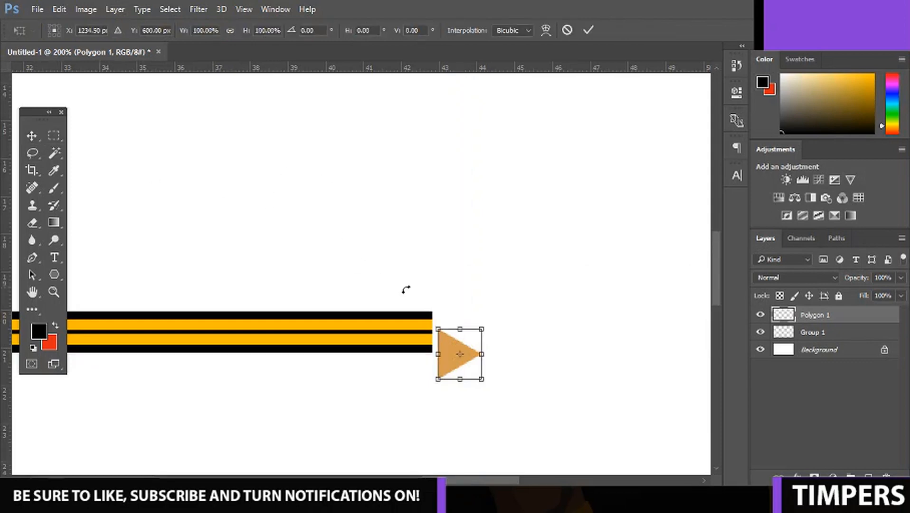
left_click_drag(447, 336, 441, 319)
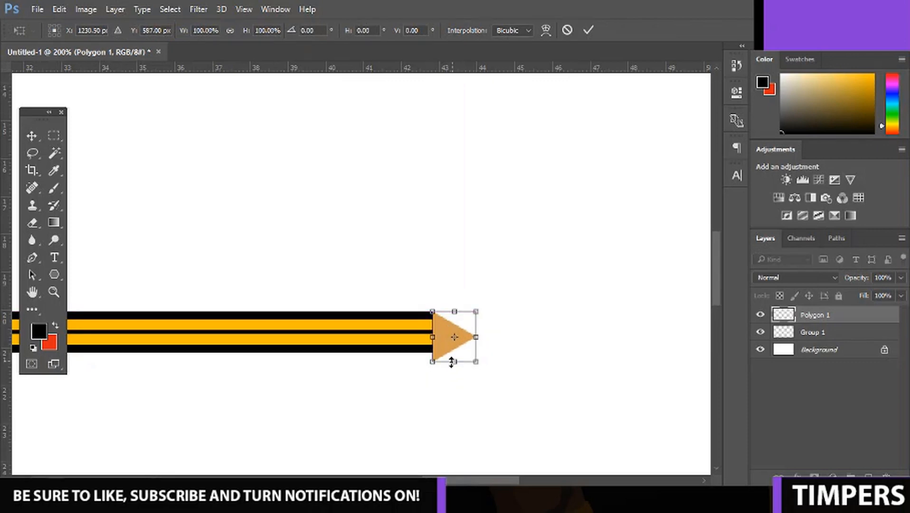
left_click_drag(452, 362, 512, 330)
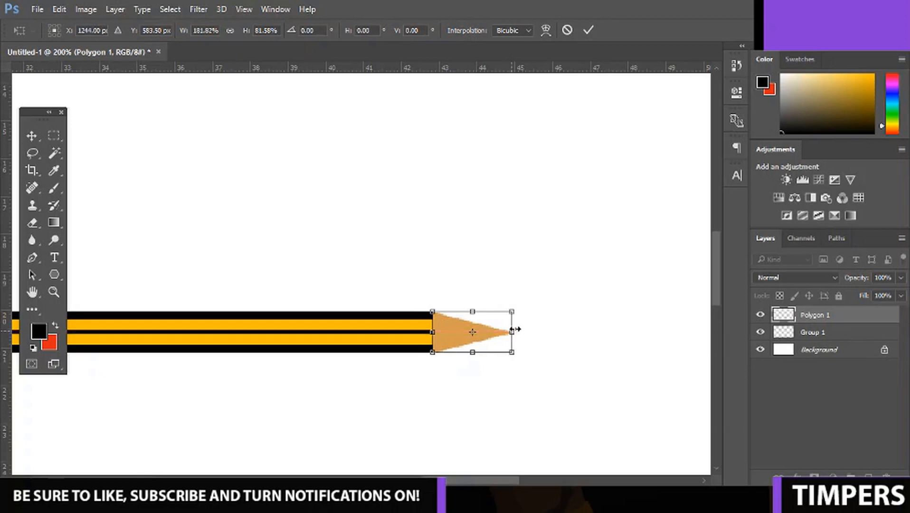
key("Return")
Draw a black rectangle about 24 by 28 px over the triangle's point and clip it to the triangle.
left_click(56, 275)
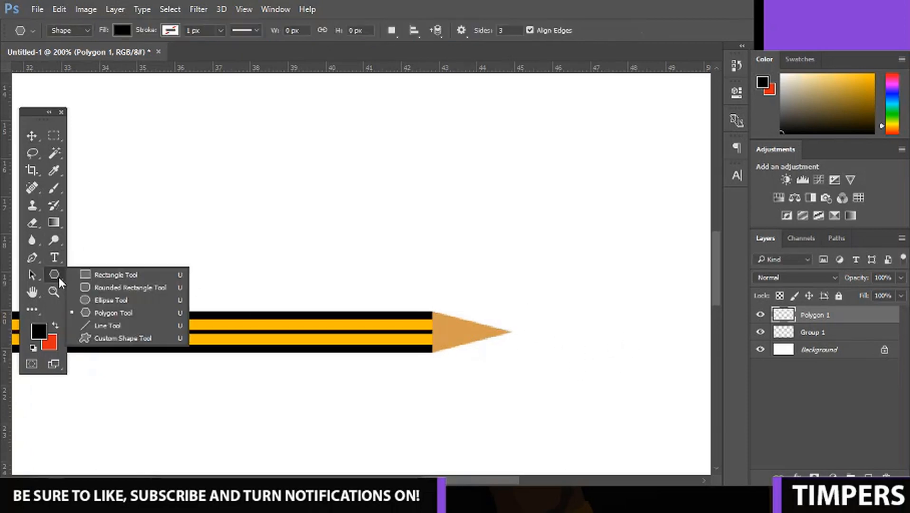
left_click(101, 278)
mouse_move(511, 317)
left_mouse_down()
mouse_move(491, 359)
mouse_move(473, 352)
mouse_move(480, 354)
left_mouse_up()
right_click(831, 313)
left_click(647, 311)
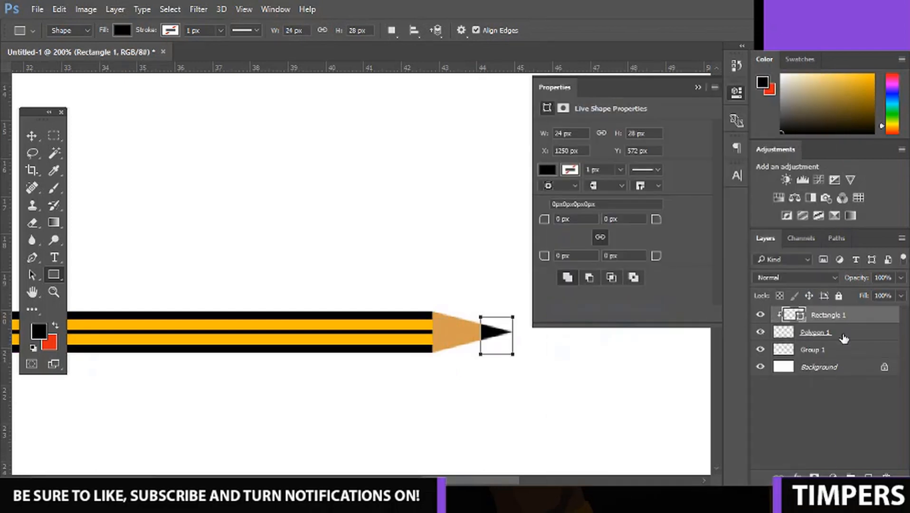
Group the black tip rectangle with the triangle and merge them into a single layer.
left_click(840, 336, "shift")
key("ctrl+g")
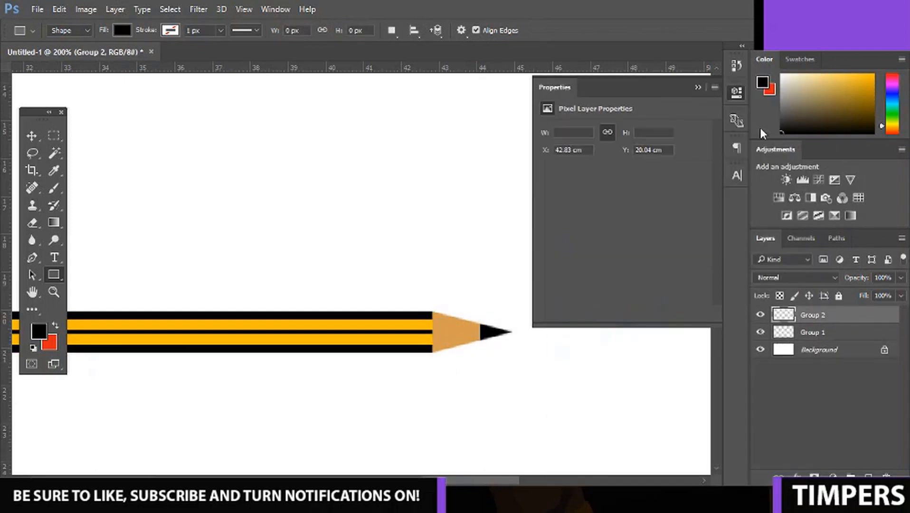
left_click(699, 86)
Draw a red rectangle about 19 by 31 px behind the bar's left end, on a layer just above the background.
key("ctrl+minus")
key("ctrl+minus")
key("ctrl+minus")
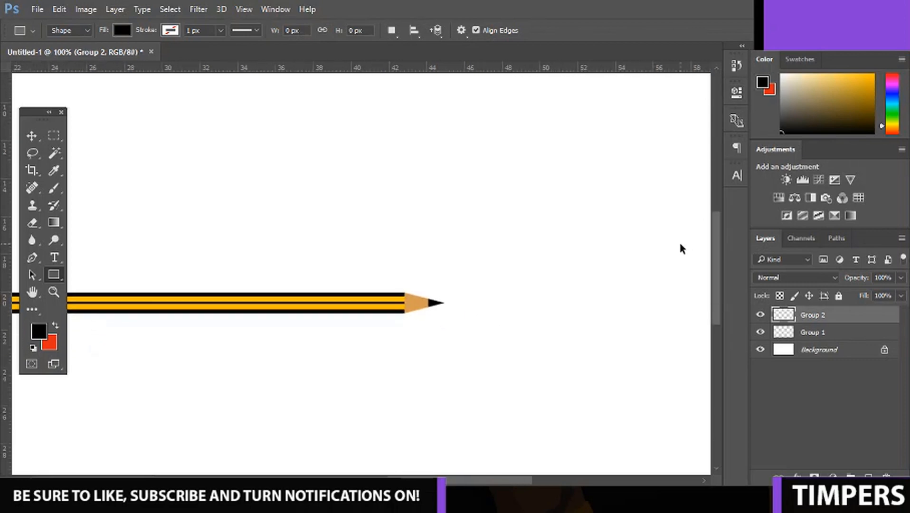
key("ctrl+plus")
key("ctrl+plus")
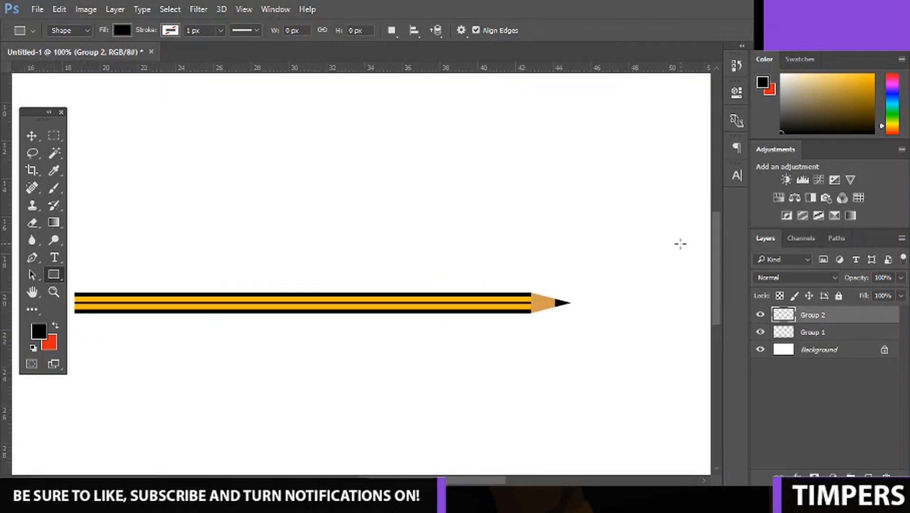
left_click_drag(486, 480, 440, 480)
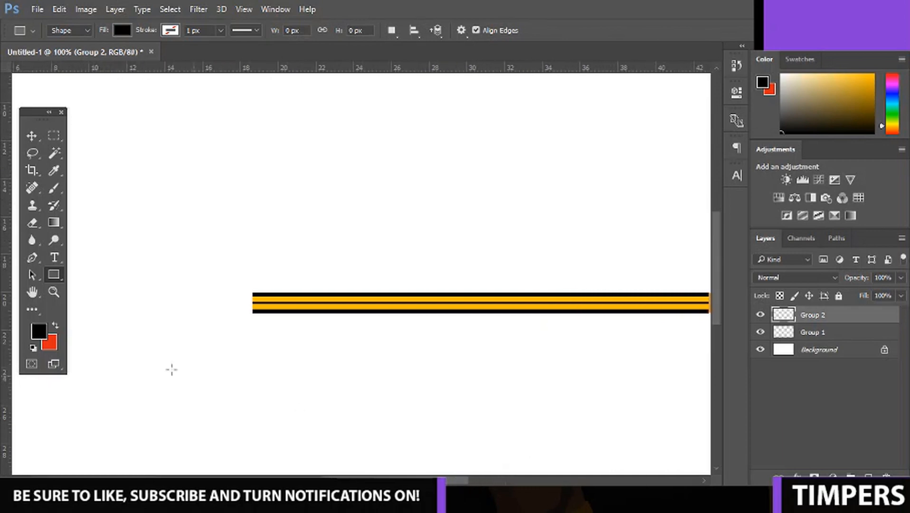
left_click(56, 328)
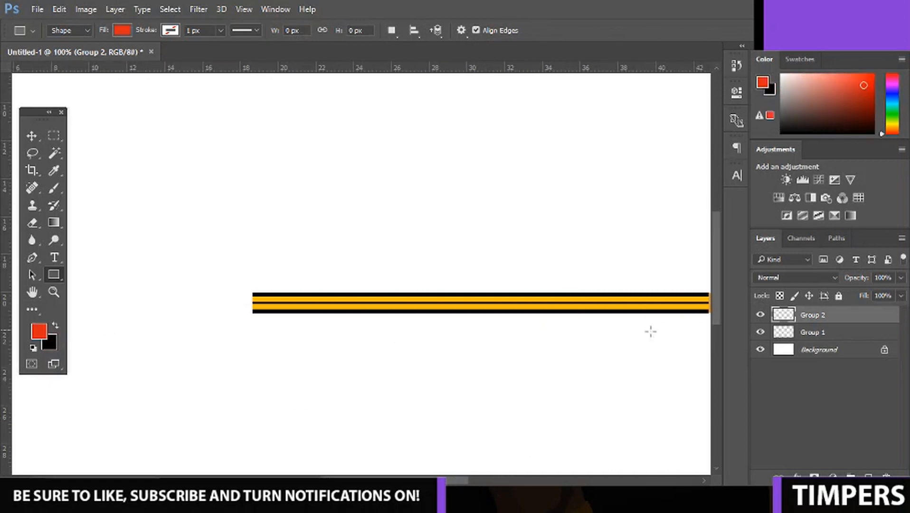
left_click(821, 350)
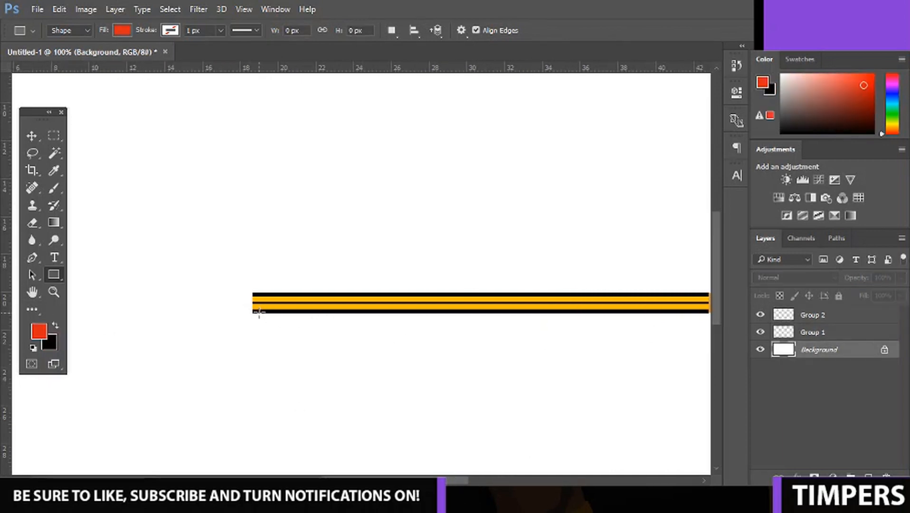
left_click_drag(260, 312, 247, 293)
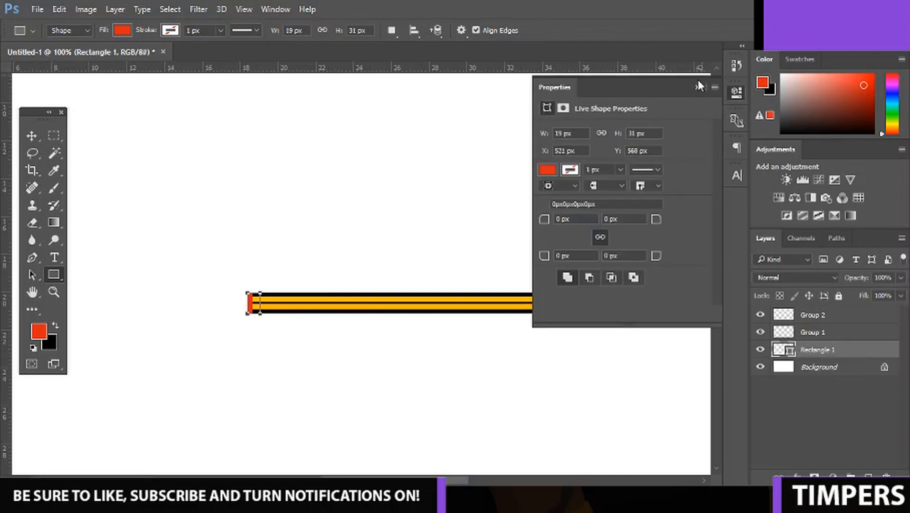
left_click(697, 85)
Rasterize the red rectangle's layer and switch to the Move tool.
right_click(849, 351)
left_click(645, 253)
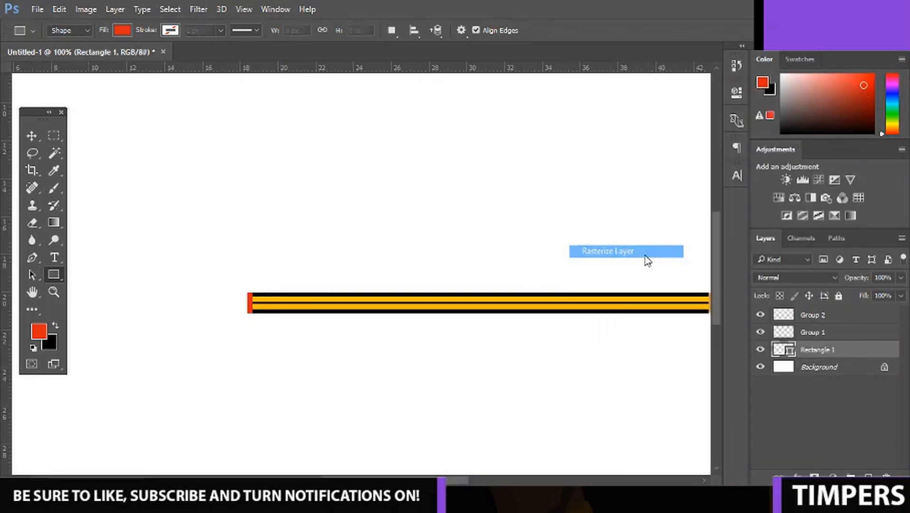
left_click(159, 173)
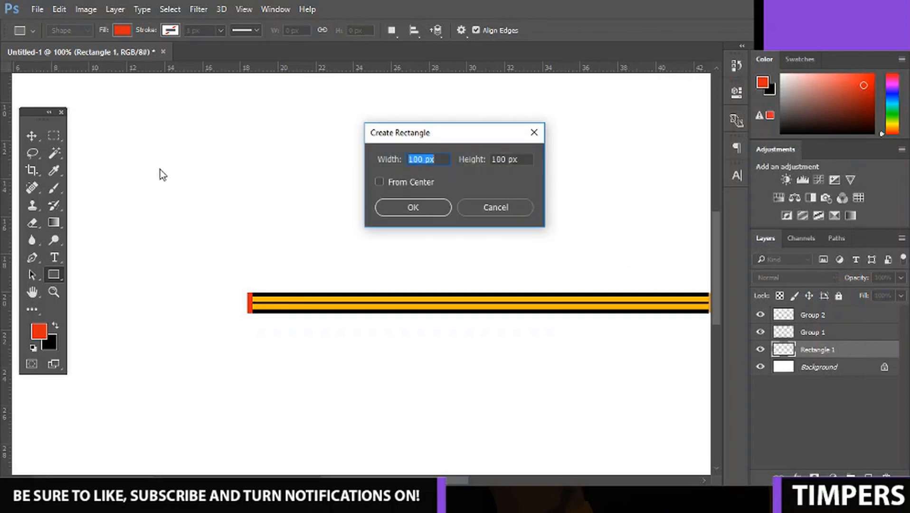
left_click(531, 138)
left_click(32, 136)
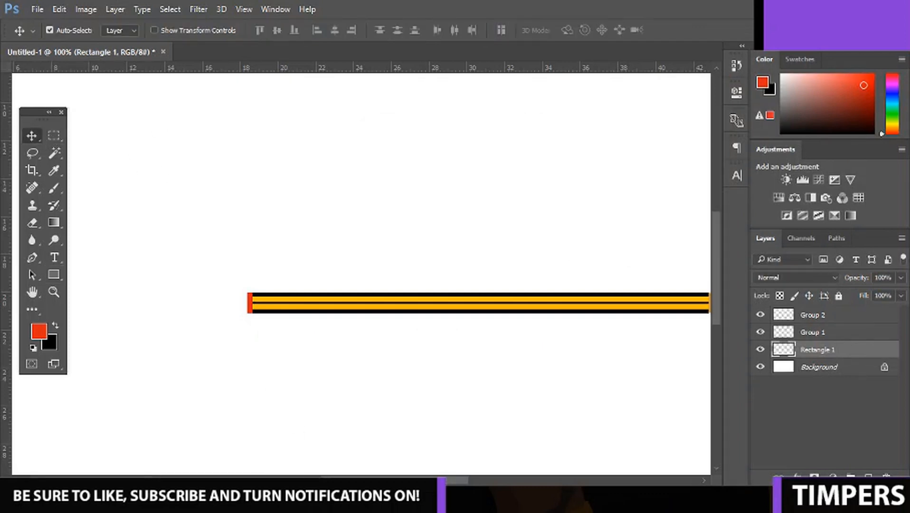
Group the pencil tip, striped body and red end, and merge them into a single layer.
scroll(465, 474, "right", 10)
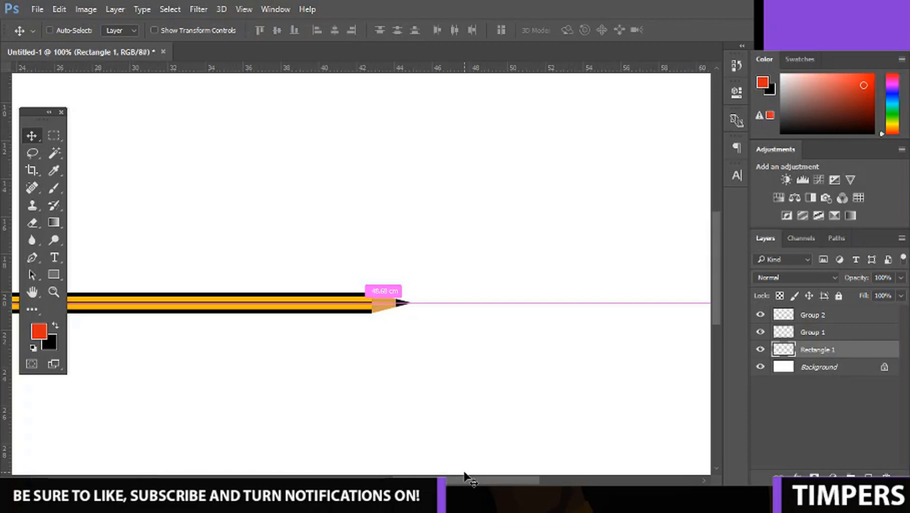
key("ctrl+plus")
left_click(808, 317, "shift")
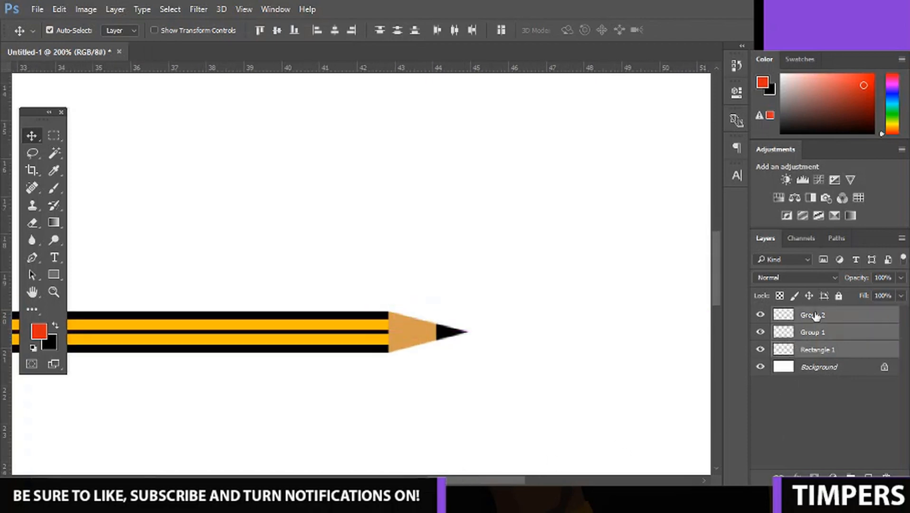
key("ctrl+g")
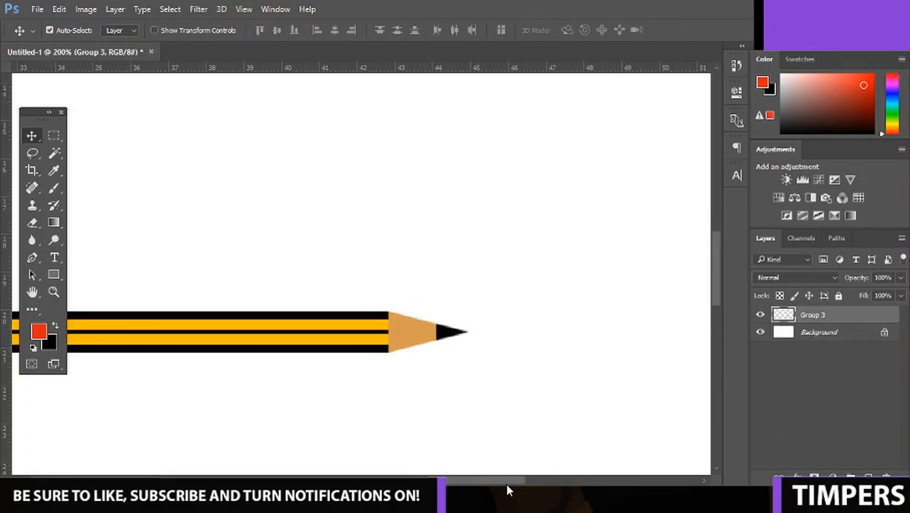
Draw a black rectangle about 806 by 31 px covering the upper half of the whole pencil.
scroll(505, 482, "left", 1)
left_click(53, 274)
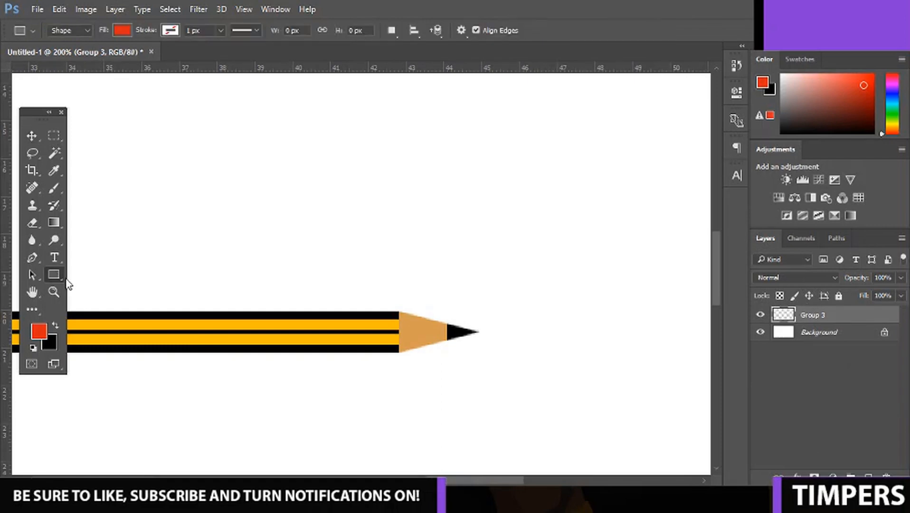
left_click(55, 326)
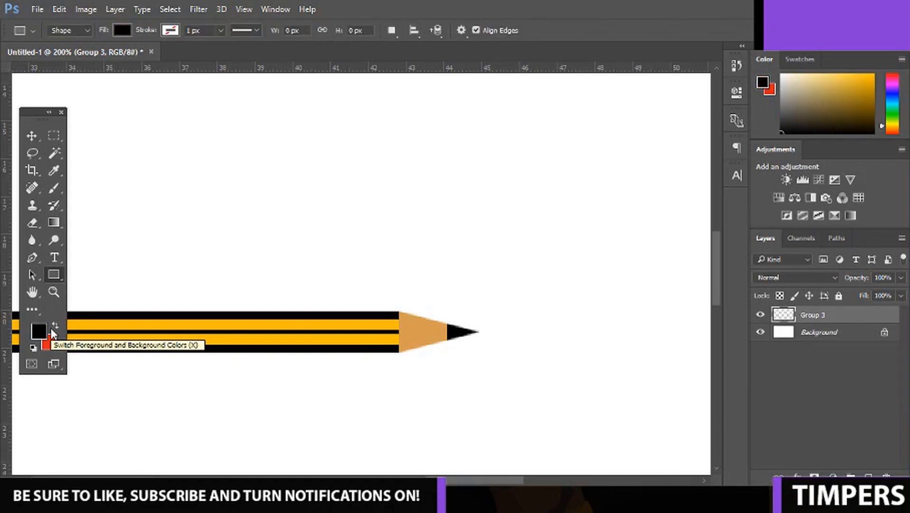
key("ctrl+minus")
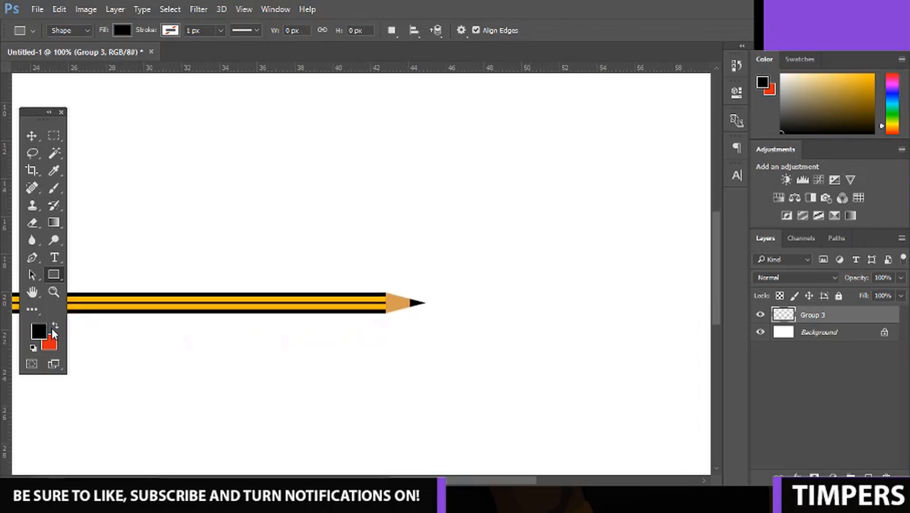
left_click_drag(430, 479, 395, 479)
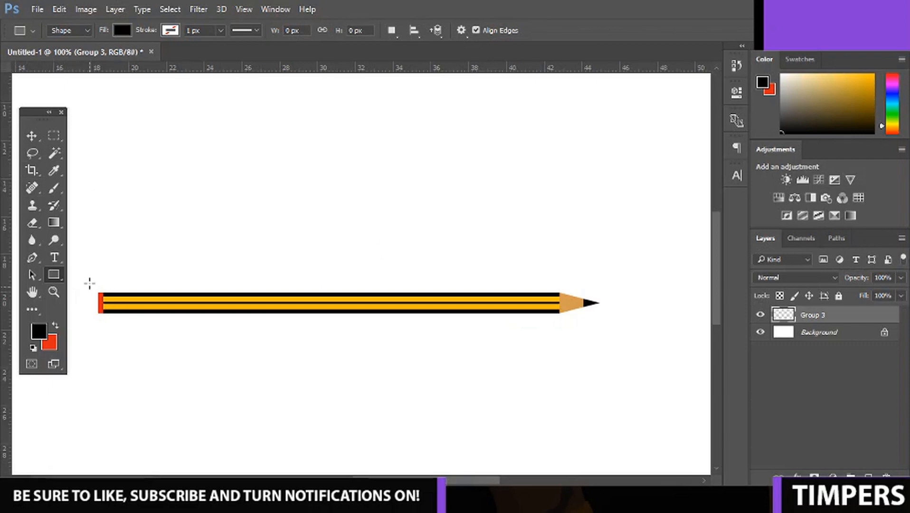
mouse_move(87, 283)
left_mouse_down()
mouse_move(512, 283)
mouse_move(625, 303)
left_mouse_up()
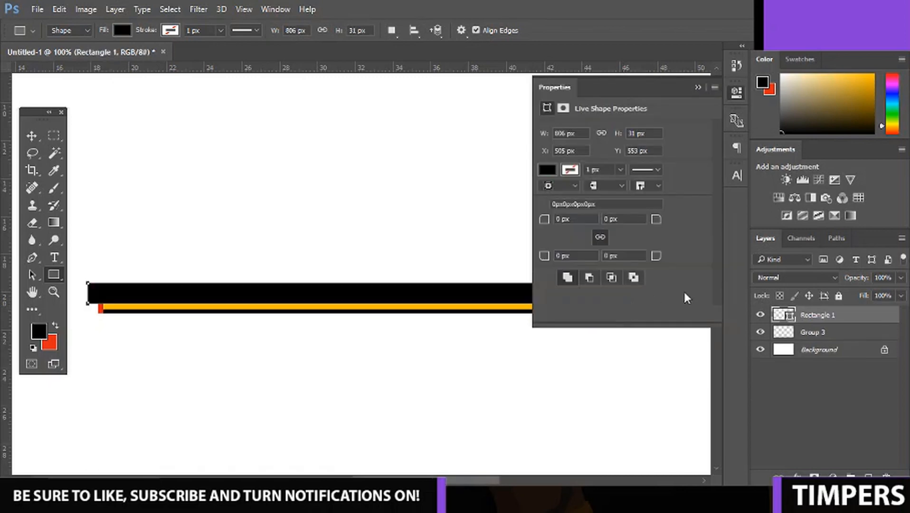
left_click(699, 87)
Rasterize the black rectangle's layer and clip it to the pencil layer with a clipping mask.
right_click(869, 321)
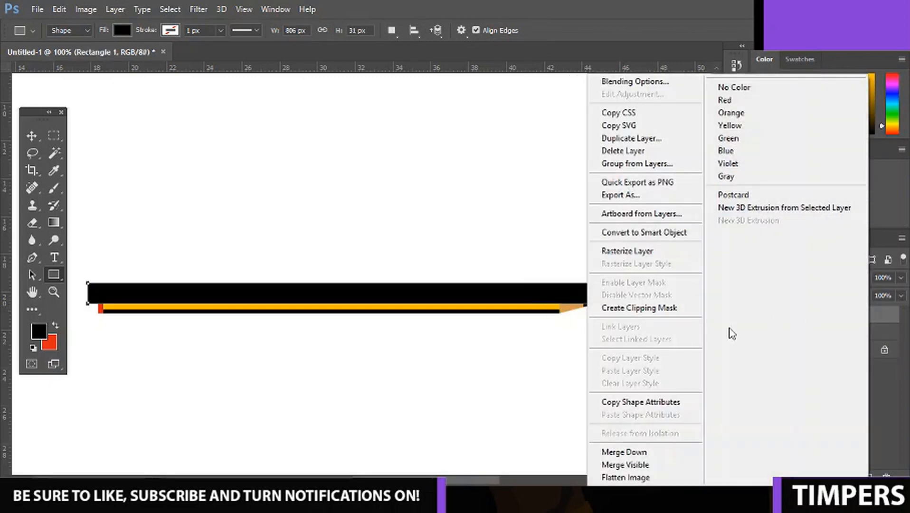
left_click(628, 250)
right_click(875, 315)
left_click(641, 314)
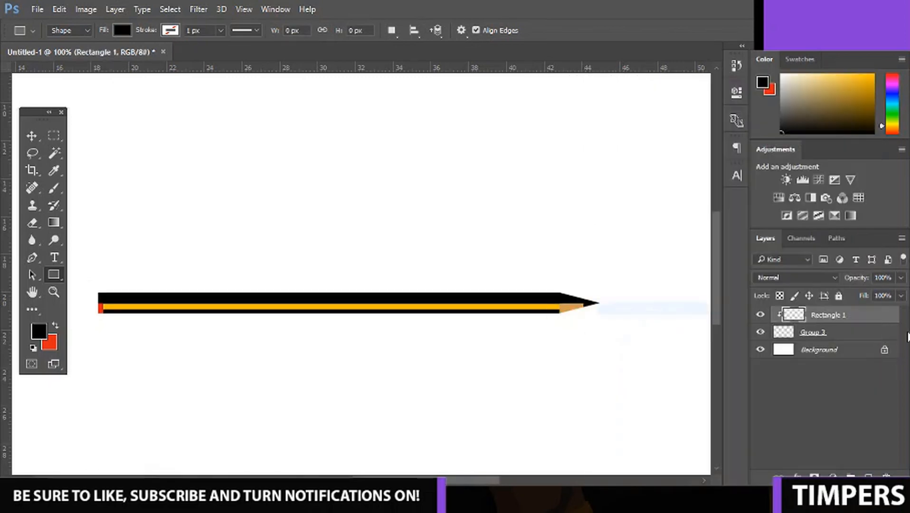
Set the clipped rectangle's opacity to 25% and compare the pencil with and without this shading.
left_click(900, 278)
left_click(845, 295)
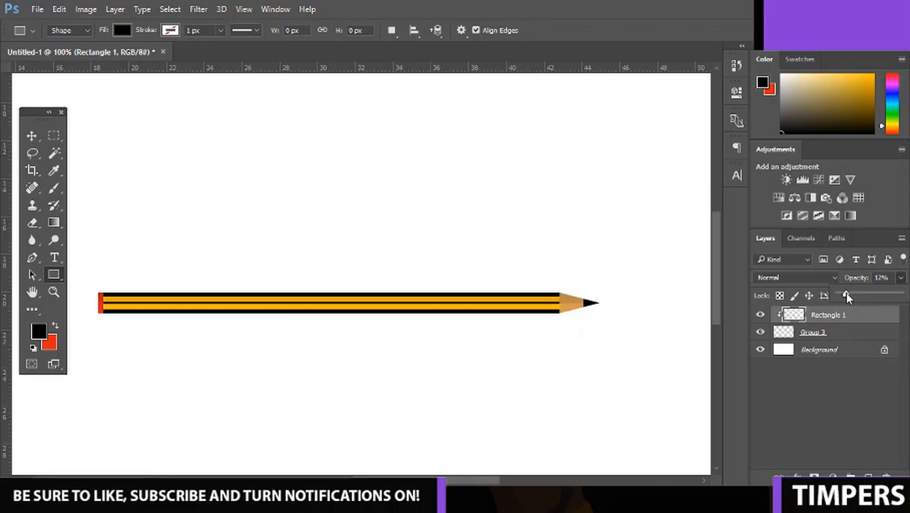
left_click_drag(846, 294, 854, 294)
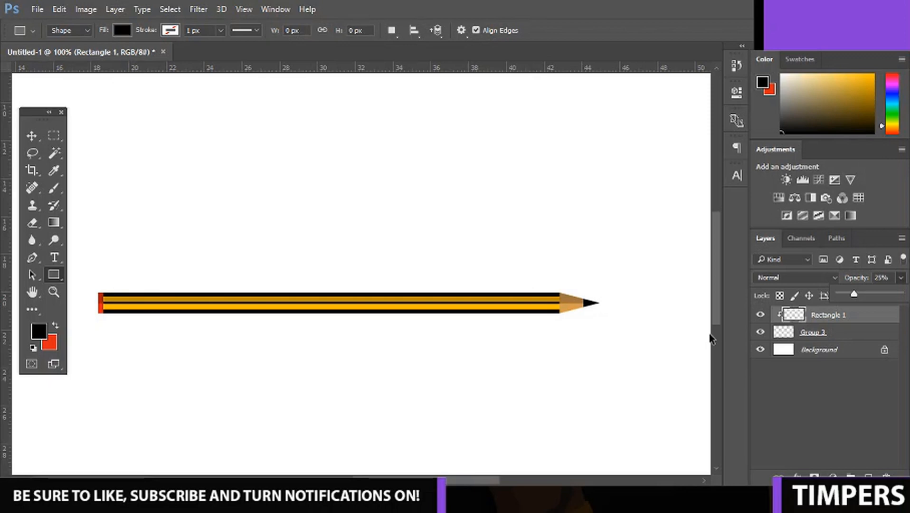
key("ctrl+plus")
key("ctrl+minus")
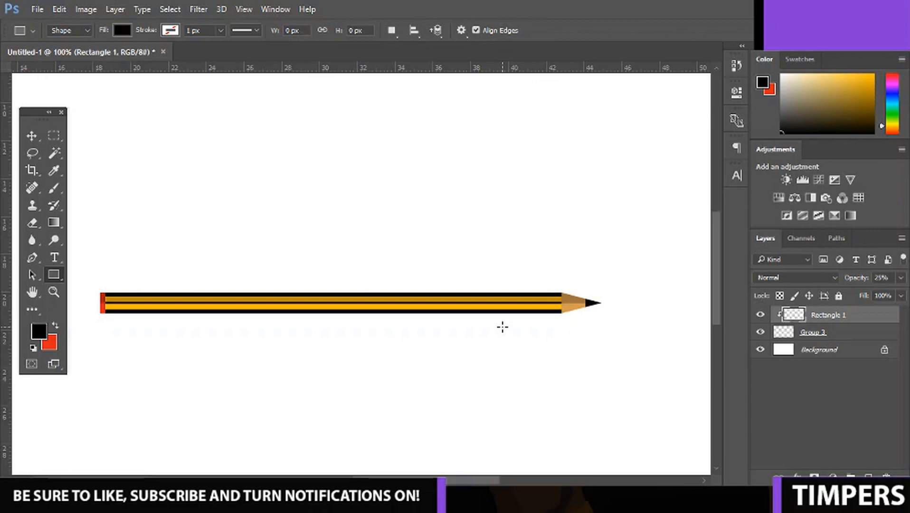
left_click(760, 315)
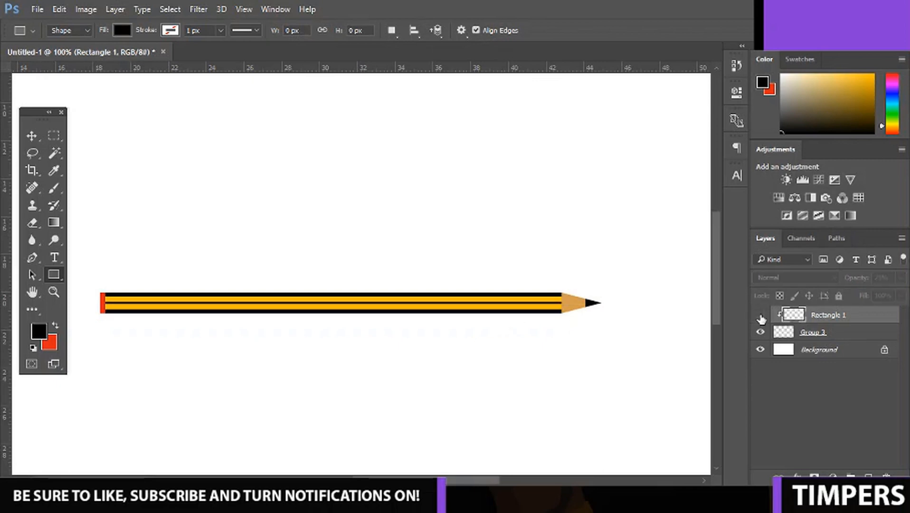
left_click(760, 315)
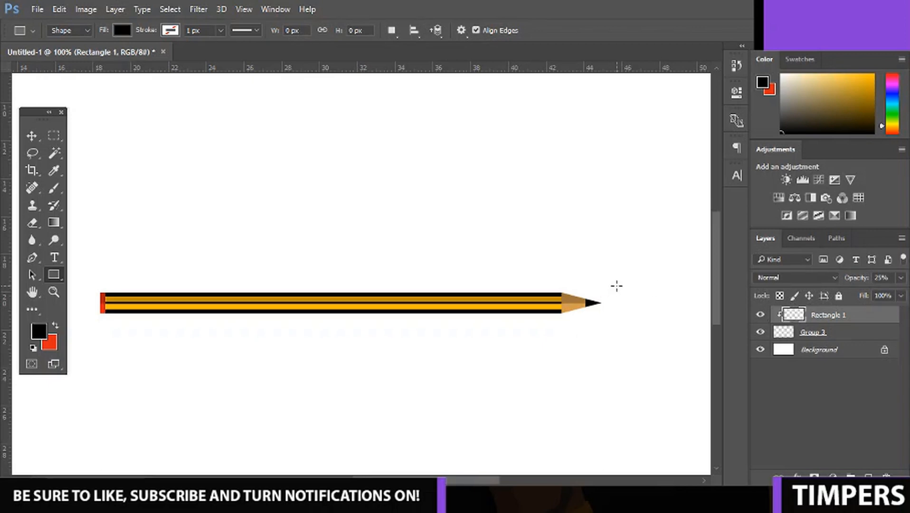
Group the shading rectangle's layer together with the pencil layer.
key("ctrl+minus")
key("ctrl+minus")
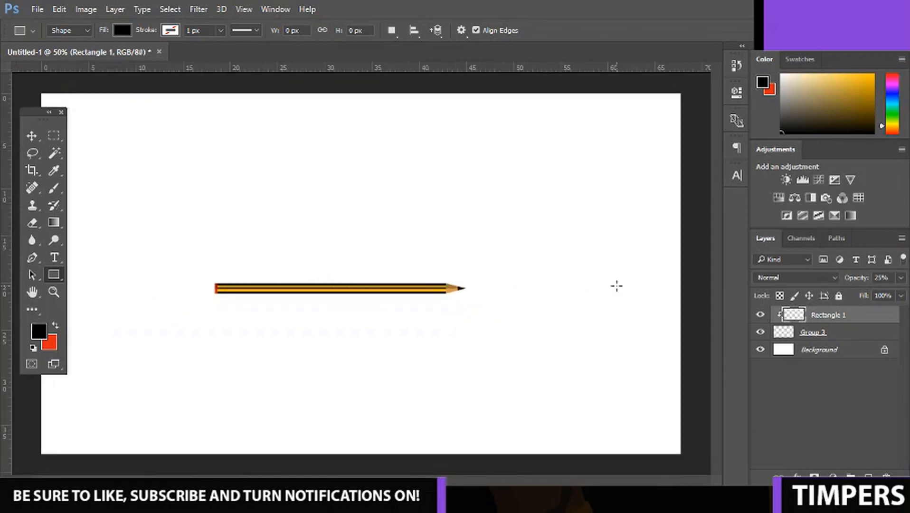
left_click(793, 332, "shift")
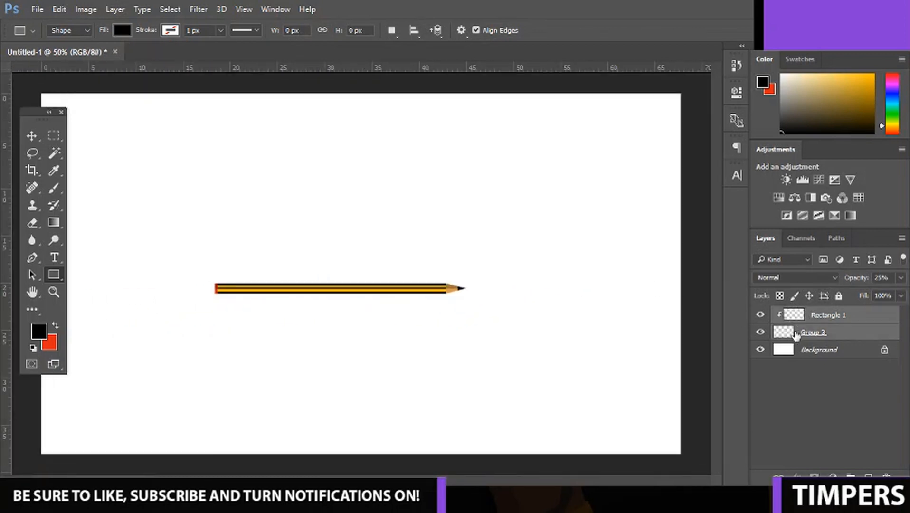
key("ctrl+g")
Rotate the pencil group 90° counterclockwise and move it to the right edge of the canvas.
key("ctrl+t")
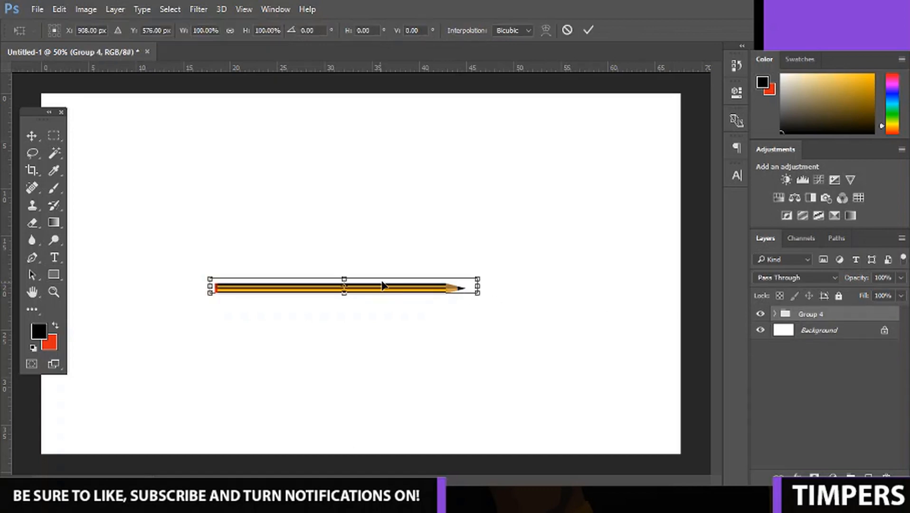
right_click(397, 313)
left_click(449, 266)
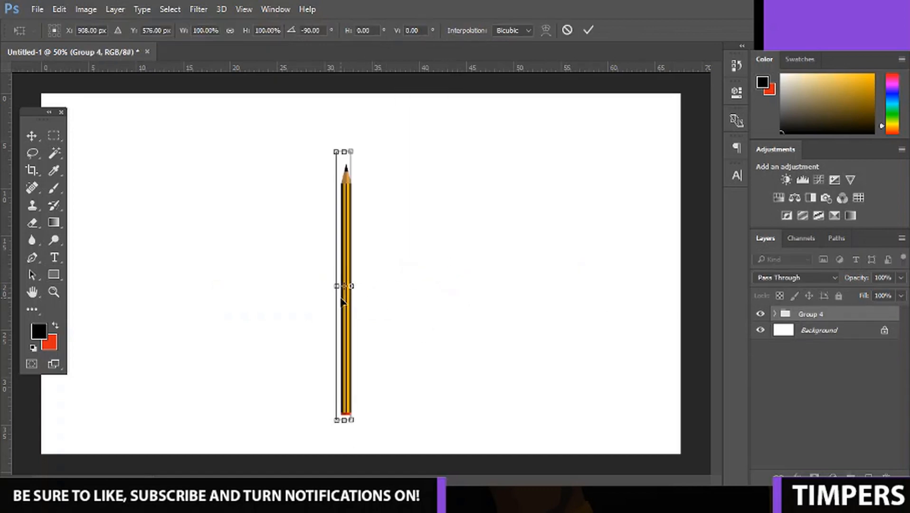
left_click_drag(342, 300, 662, 285)
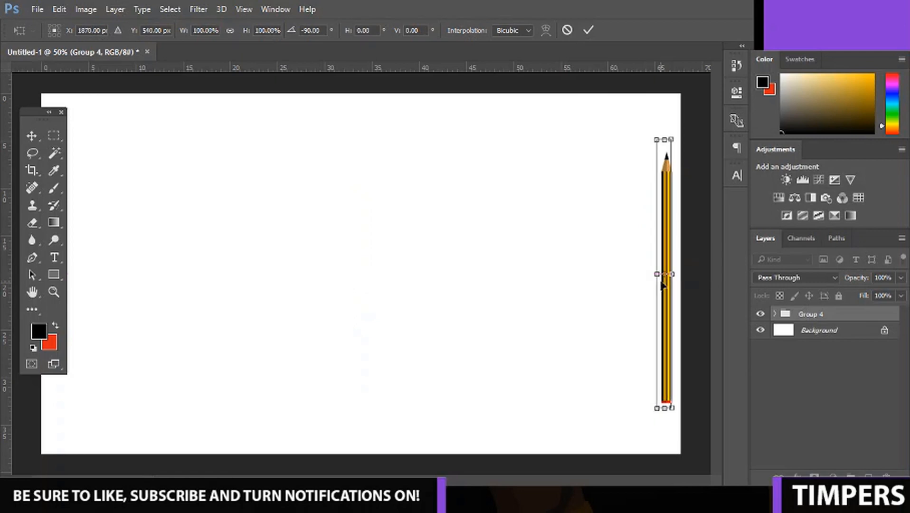
key("Return")
key("u")
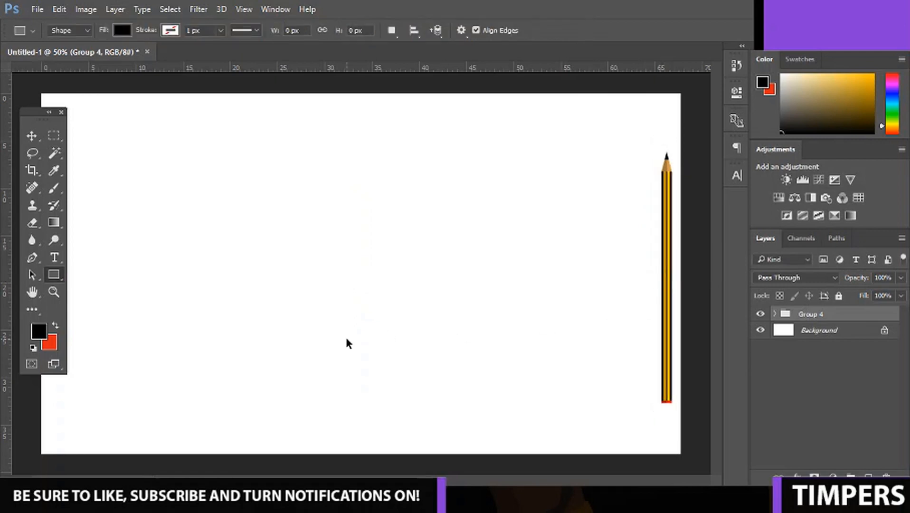
key("ctrl+minus")
key("ctrl+plus")
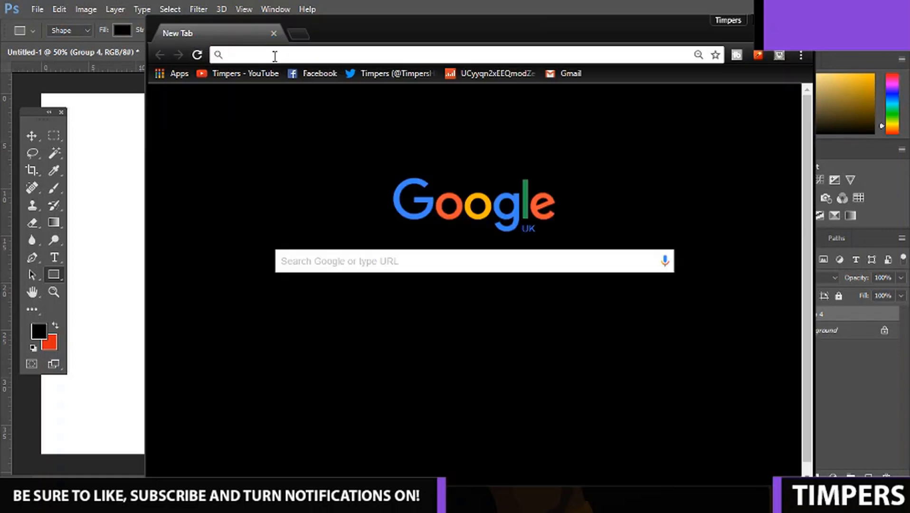
In Chrome, search Google Images for "apple" and copy the photo of the red apple with a green leaf.
type("apple")
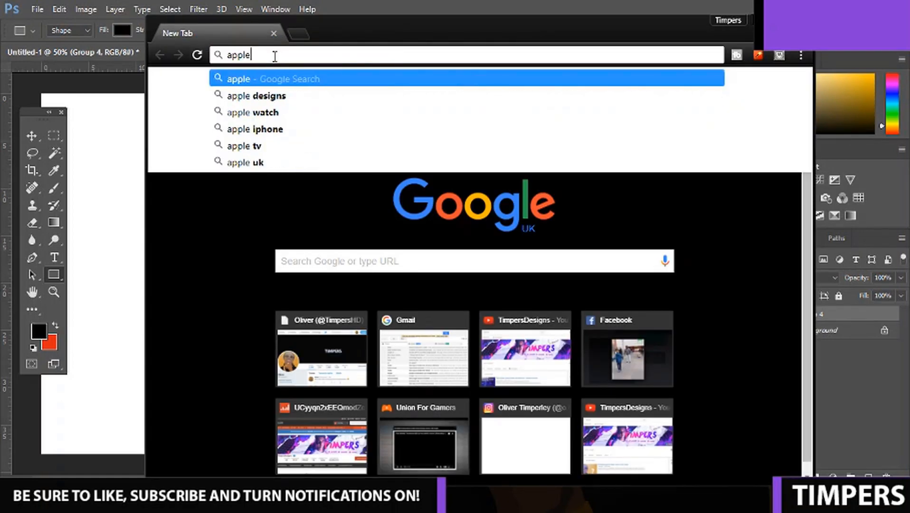
key("Return")
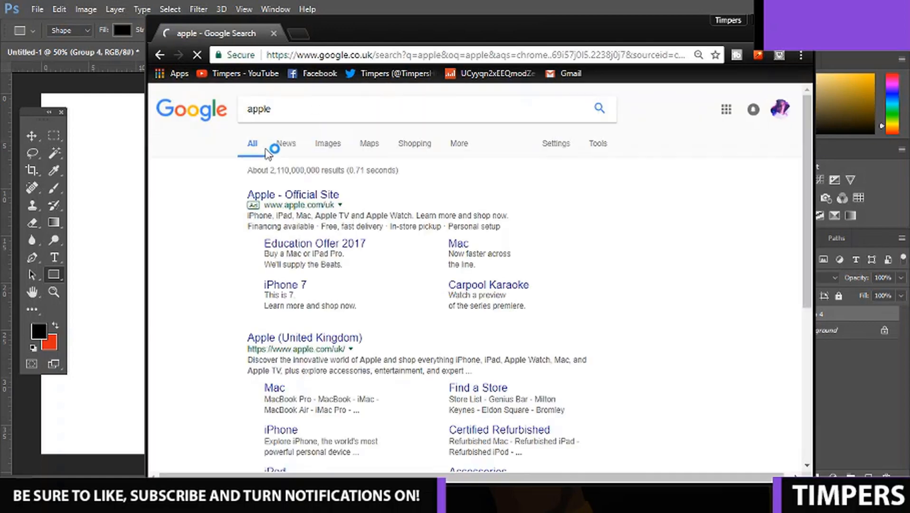
left_click(324, 144)
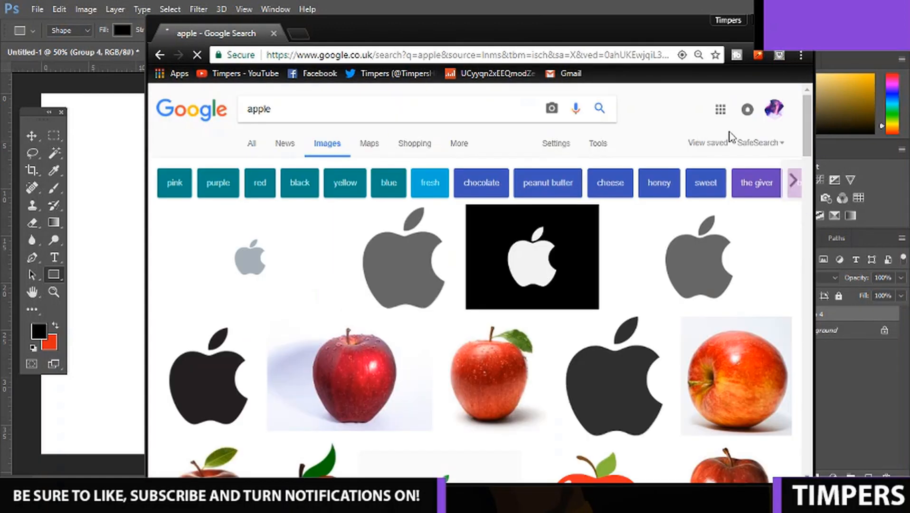
left_click(498, 369)
right_click(332, 285)
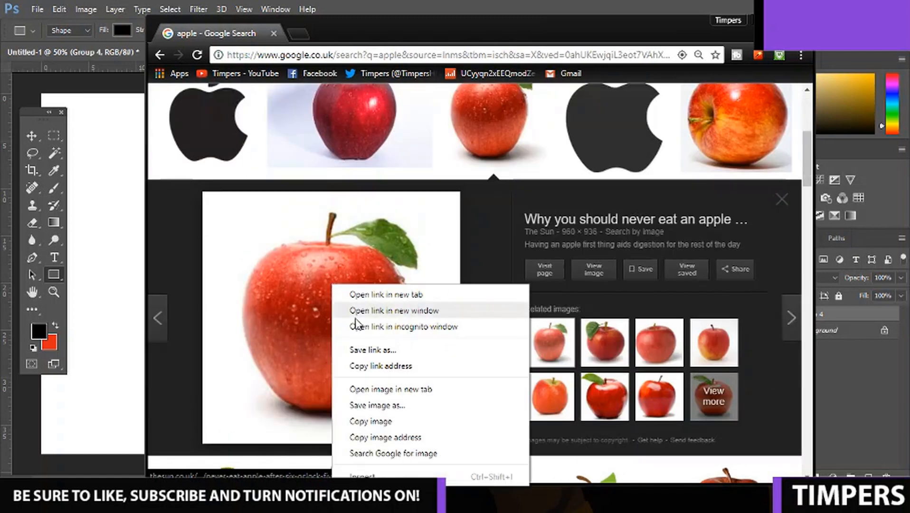
left_click(394, 422)
Return to Photoshop and paste the apple photo onto the canvas as a reference.
right_click(807, 250)
left_click(763, 20)
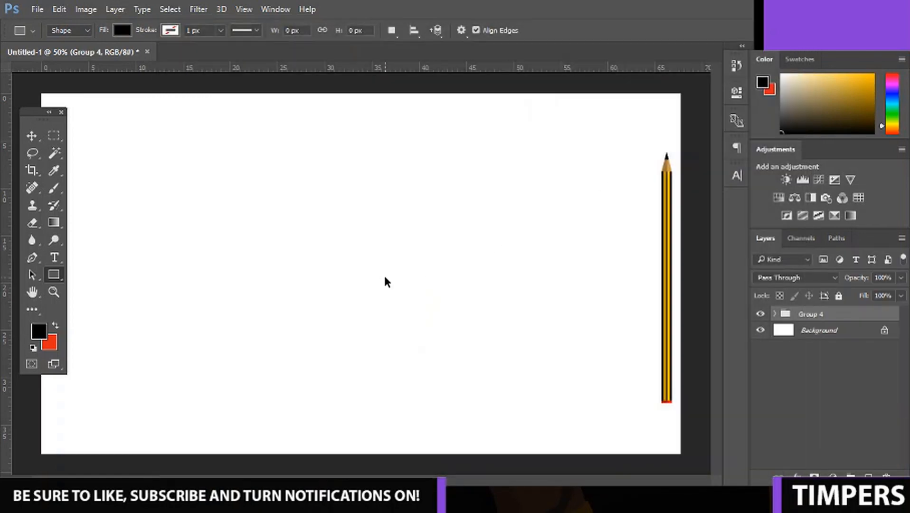
key("ctrl+v")
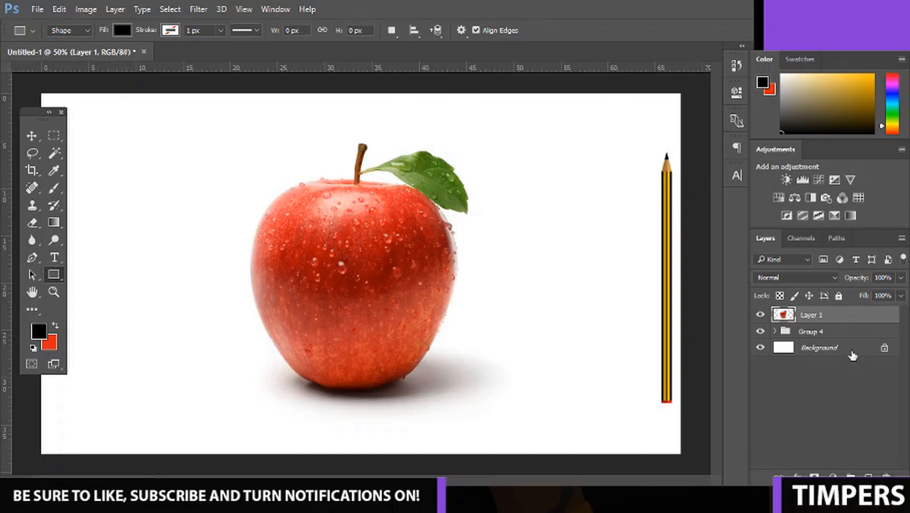
Lock all attributes of the pencil group and reselect the apple photo's layer.
left_click(823, 331)
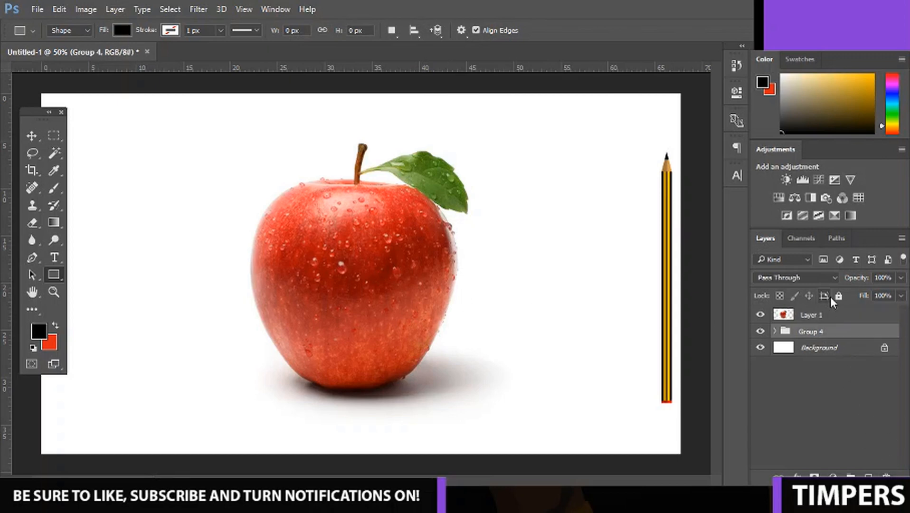
left_click(836, 297)
left_click(835, 317)
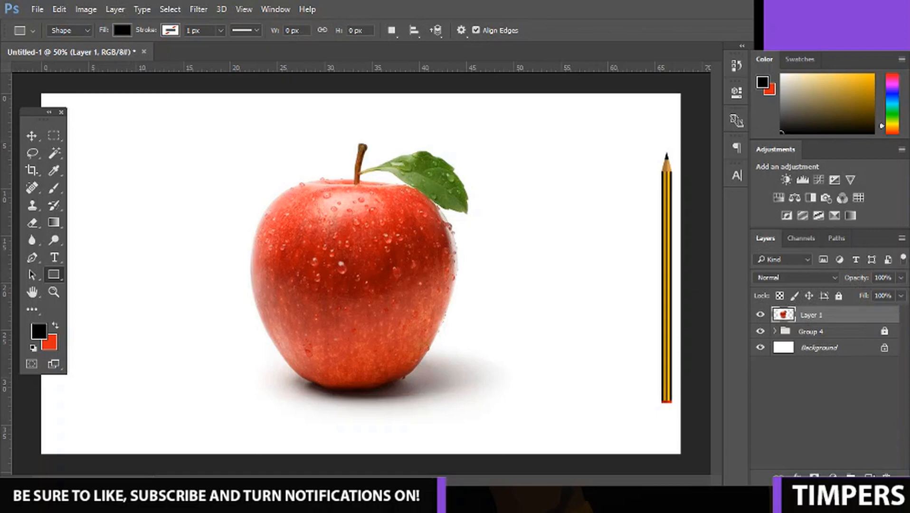
left_click(868, 476)
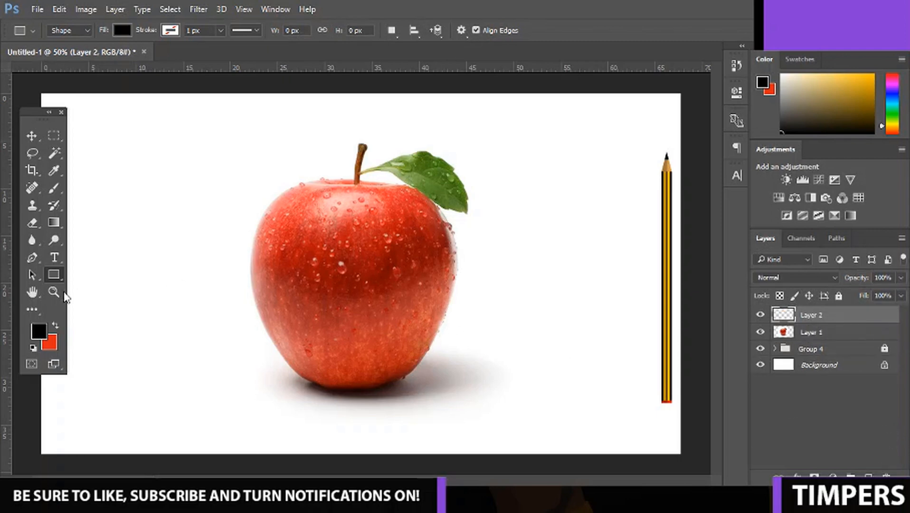
key("ctrl+z")
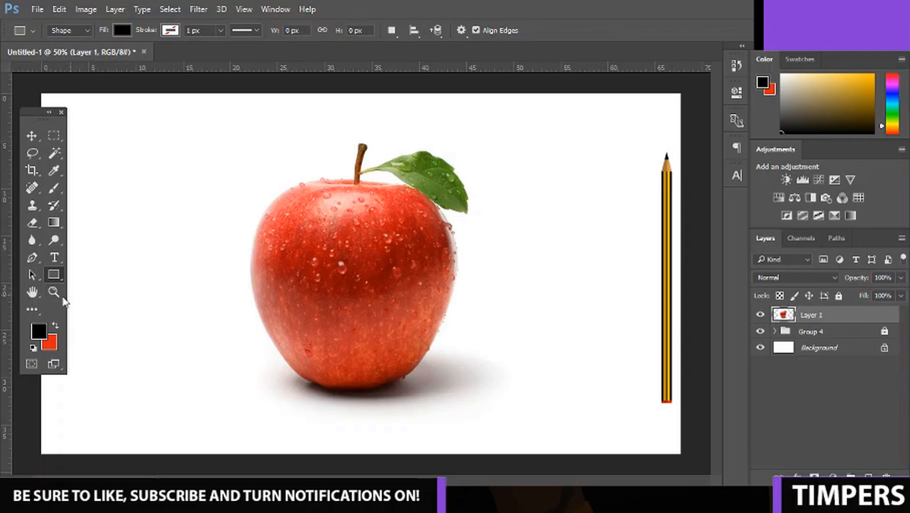
Draw a black ellipse about 352 by 602 px over the middle of the apple.
right_click(53, 278)
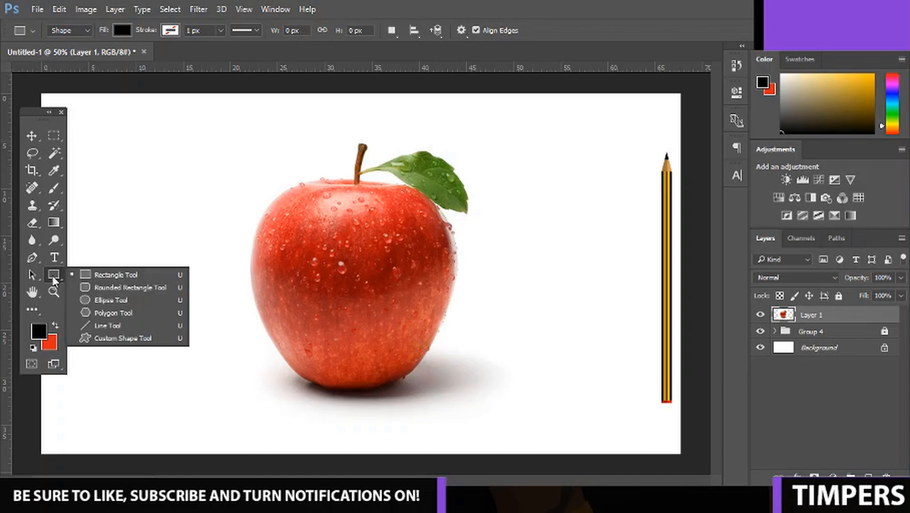
left_click(105, 300)
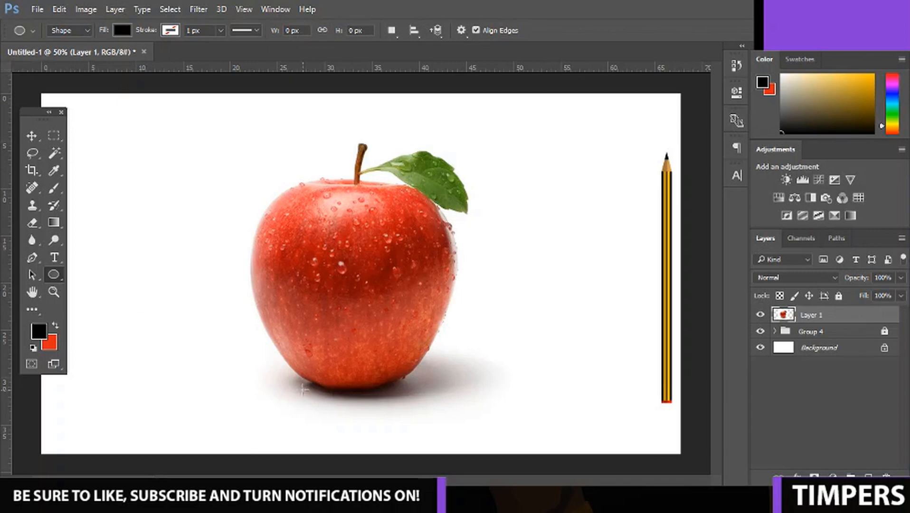
left_click_drag(295, 381, 411, 180)
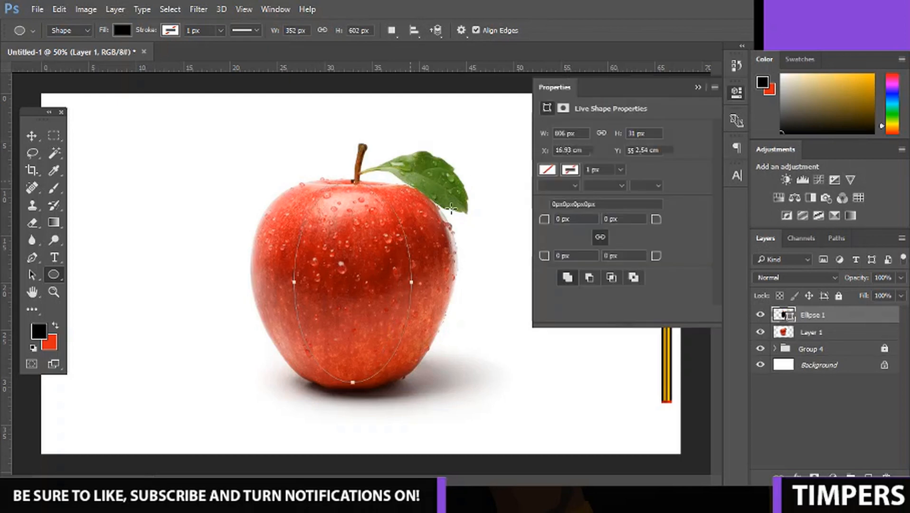
left_click(700, 84)
Rasterize the black ellipse's layer and scale it to about 157% width and 106% height over the apple.
right_click(854, 314)
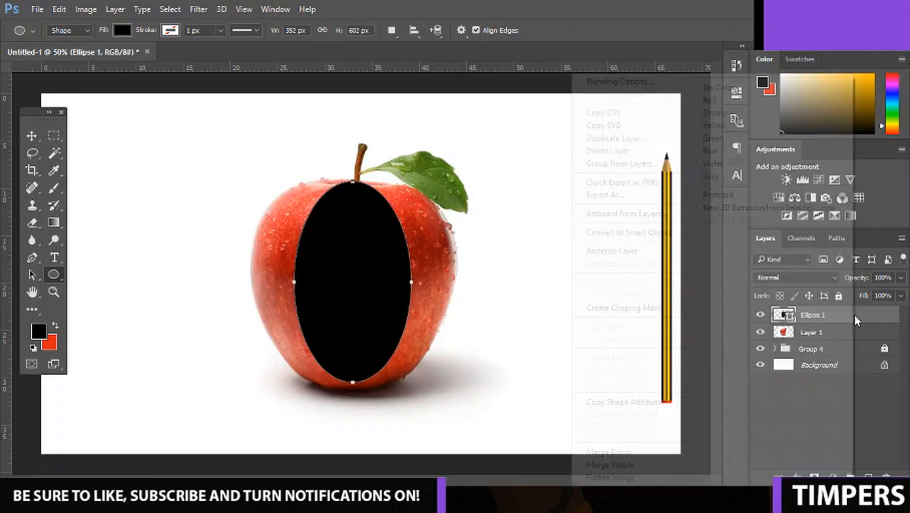
left_click(617, 252)
key("ctrl+t")
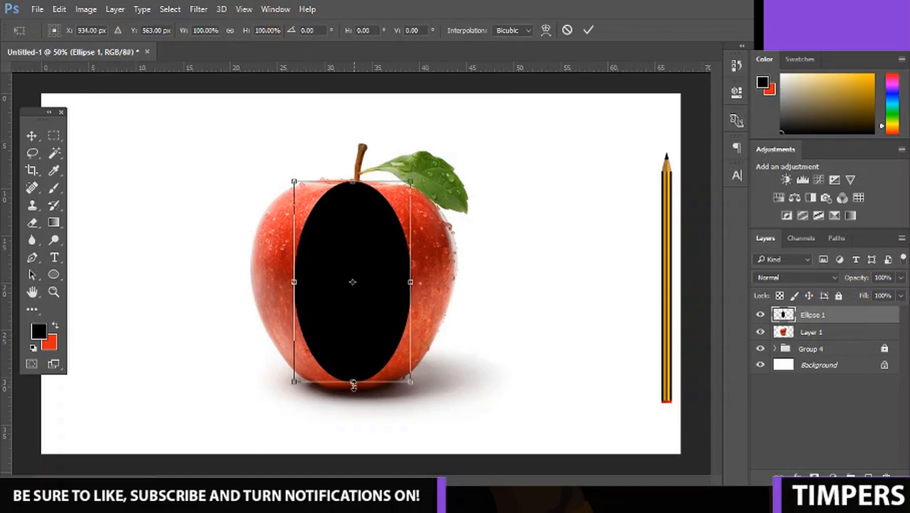
left_click_drag(353, 382, 352, 393)
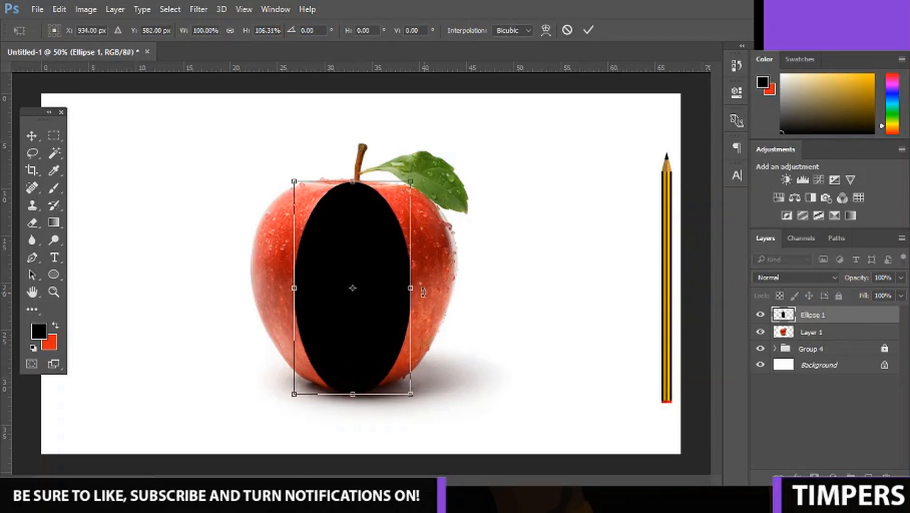
left_click_drag(411, 287, 442, 288)
left_click_drag(294, 287, 259, 287)
Warp the black ellipse so its upper corners bulge outward and its outline follows the apple in the photo.
right_click(333, 220)
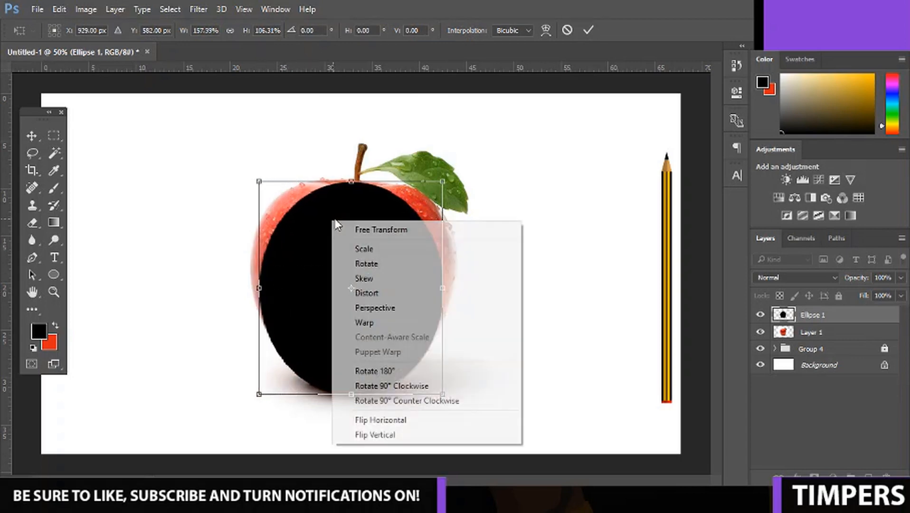
left_click(408, 322)
left_click_drag(295, 212, 274, 204)
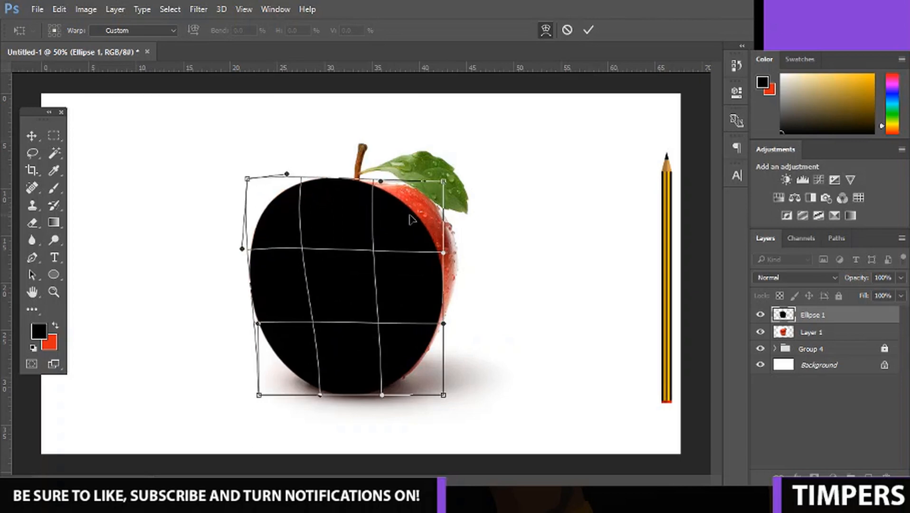
left_click_drag(421, 223, 440, 211)
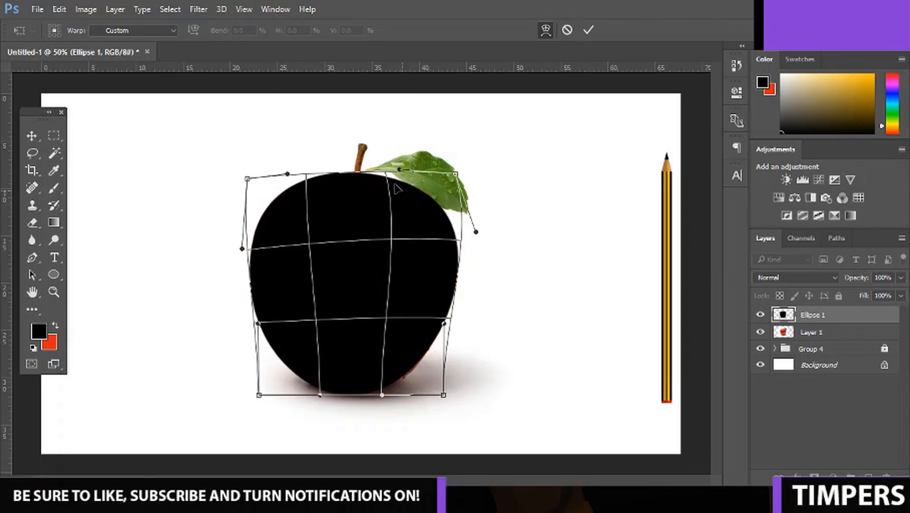
mouse_move(361, 181)
left_mouse_down()
mouse_move(354, 189)
mouse_move(352, 183)
left_mouse_up()
right_click(355, 193)
left_click(352, 191)
key("Return")
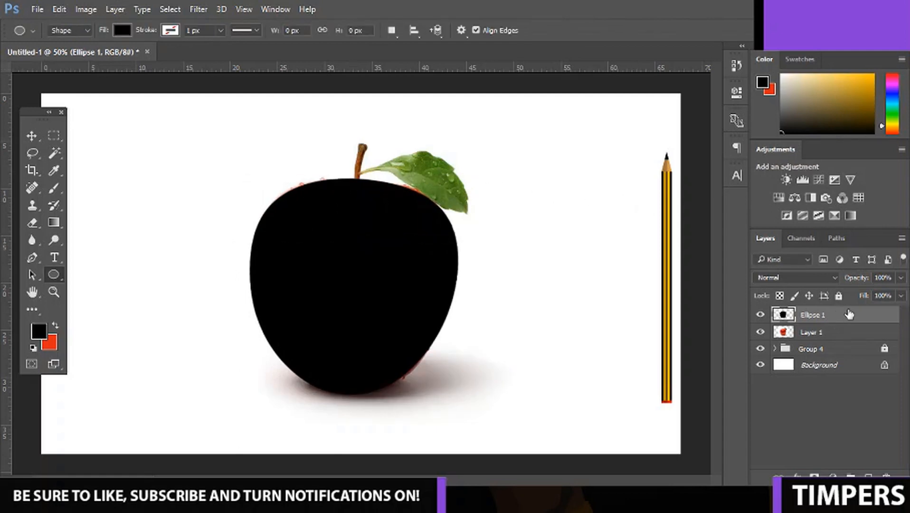
Apply a bright orange-red Color Overlay at 100% opacity to the warped apple shape.
double_click(855, 316)
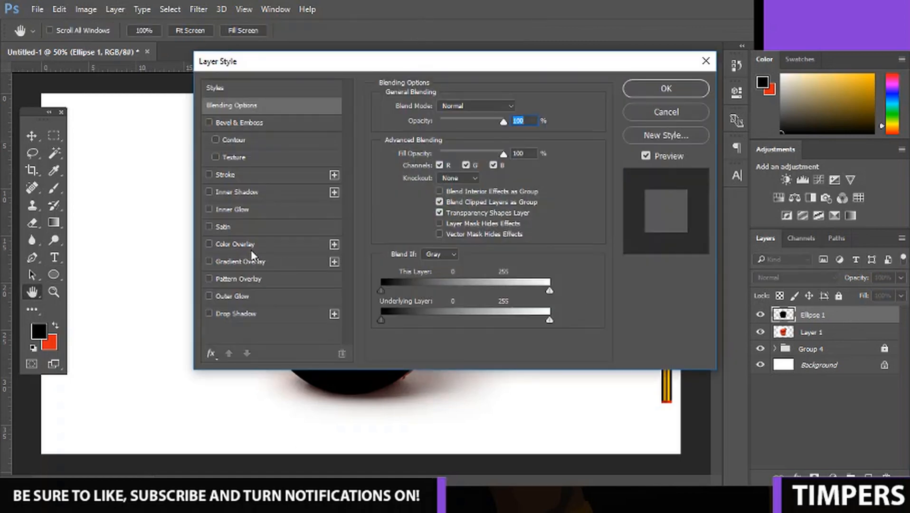
left_click(251, 247)
left_click(518, 108)
left_click(733, 262)
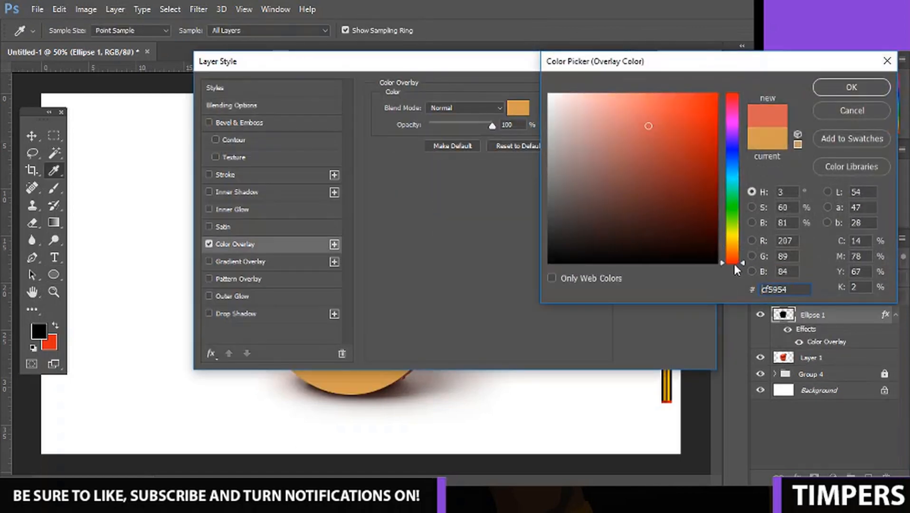
left_click_drag(733, 265, 684, 105)
left_click(692, 110)
left_click(851, 87)
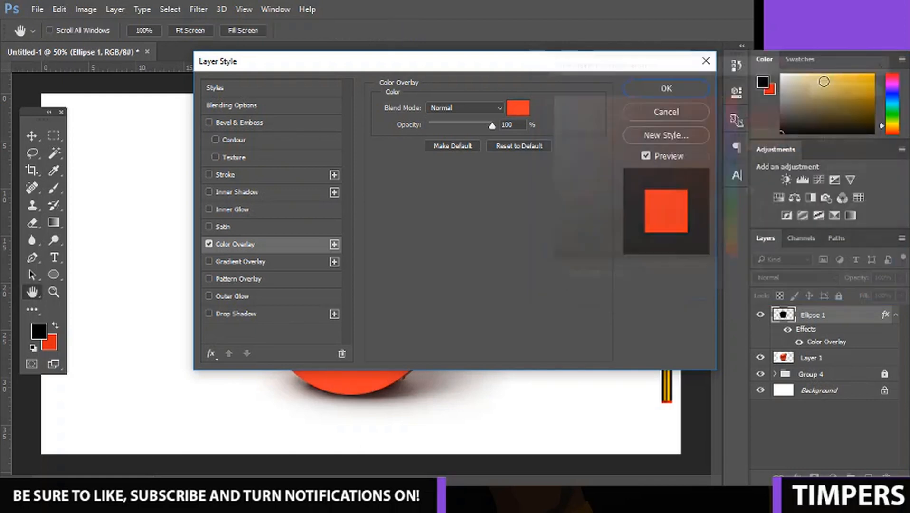
left_click(659, 87)
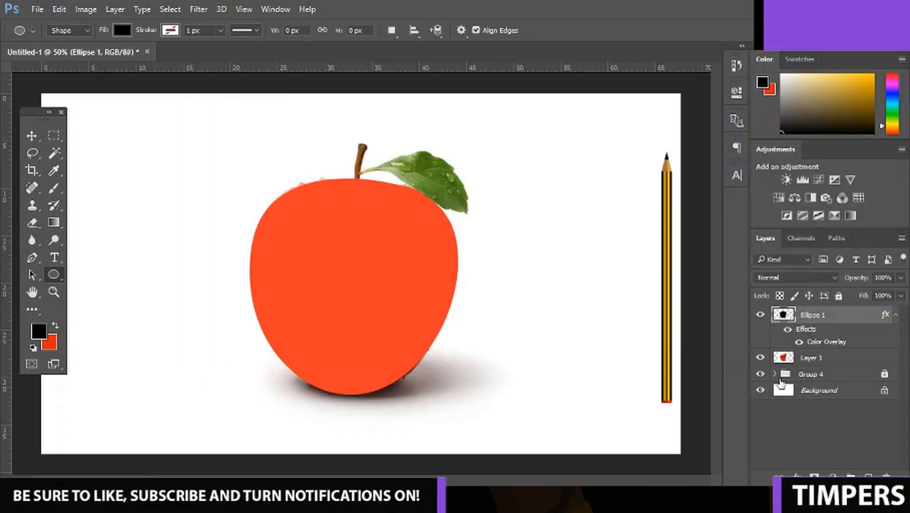
Check the shape with the apple photo briefly hidden, and rasterize the layer style of the red apple shape.
left_click(760, 359)
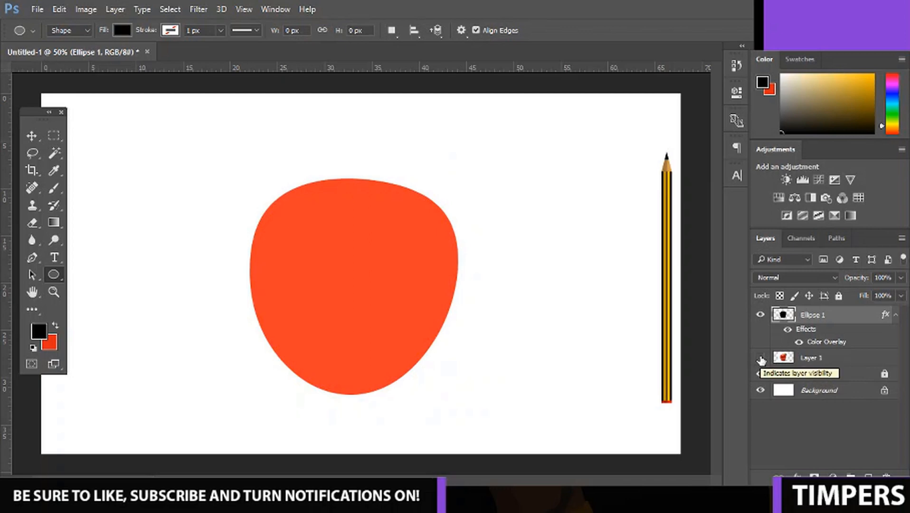
left_click(760, 358)
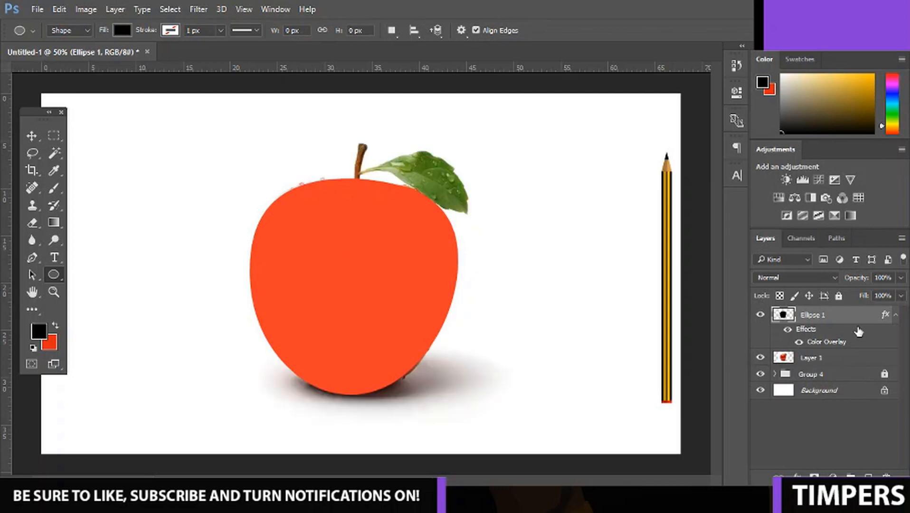
right_click(843, 318)
left_click(613, 264)
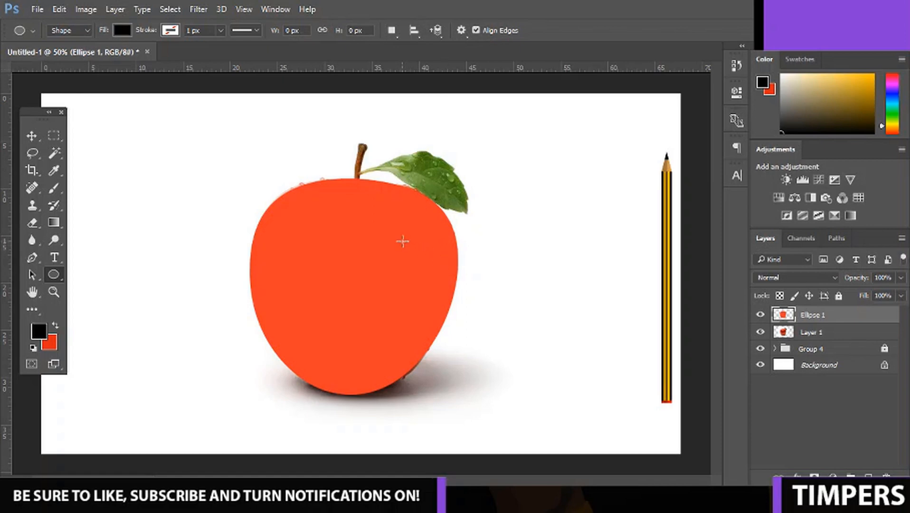
Lower the red apple shape's opacity to 48% and draw a flat black ellipse about 276 by 35 px across the apple's top.
left_click(900, 278)
left_click_drag(901, 293, 855, 294)
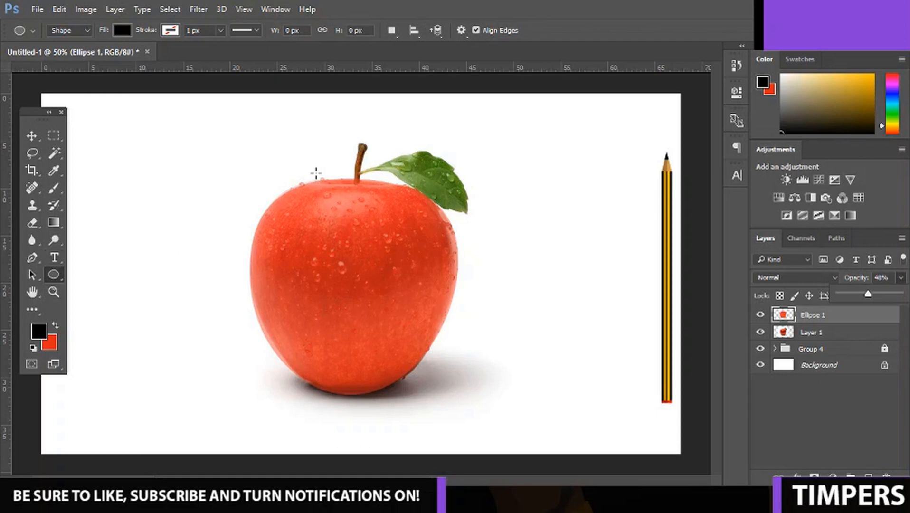
key("ctrl+plus")
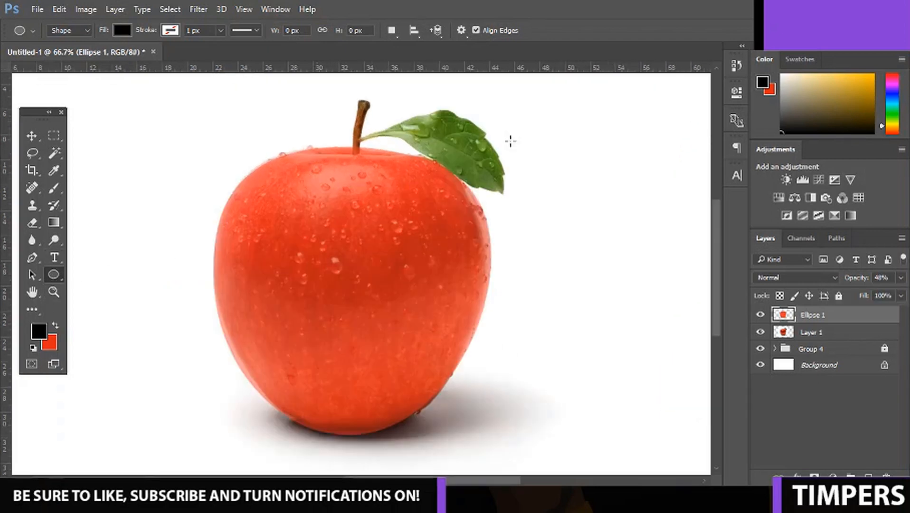
scroll(715, 245, "up", 1)
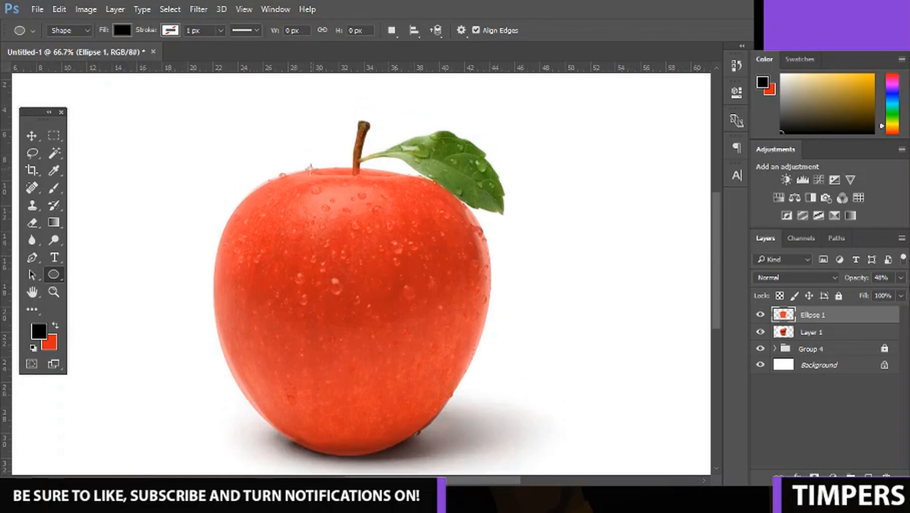
left_click_drag(299, 161, 422, 176)
left_click(698, 88)
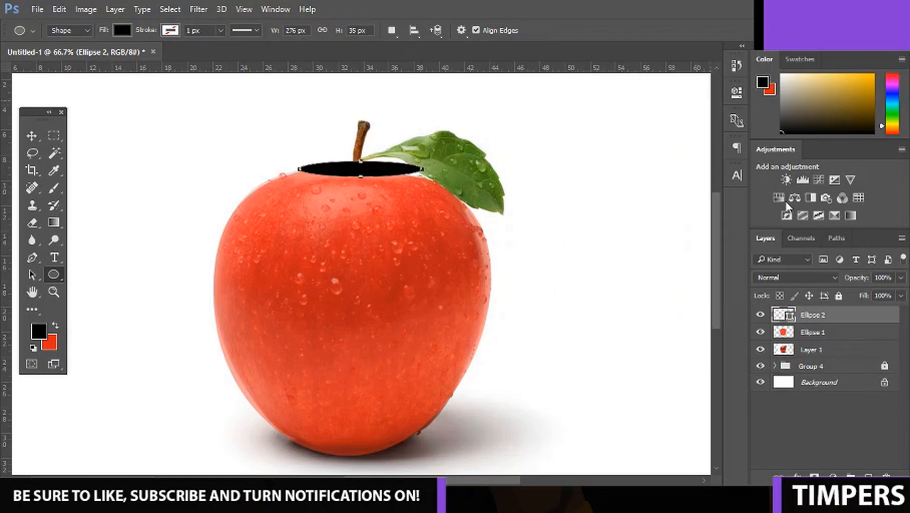
Rasterize the flat black ellipse and clip it to the red apple shape beneath.
right_click(831, 313)
left_click(653, 254)
right_click(820, 315)
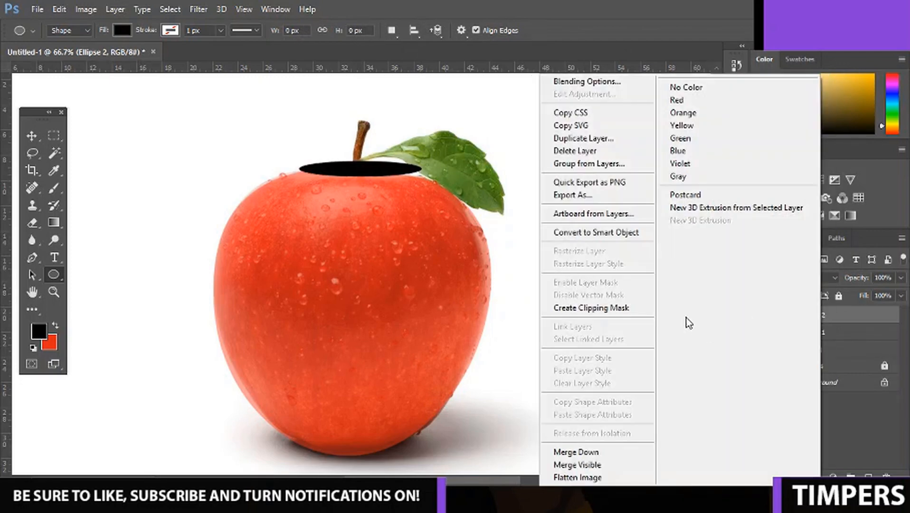
left_click(627, 308)
Set the red apple shape's opacity to 100% and the clipped black ellipse's opacity to 15%.
left_click(838, 332)
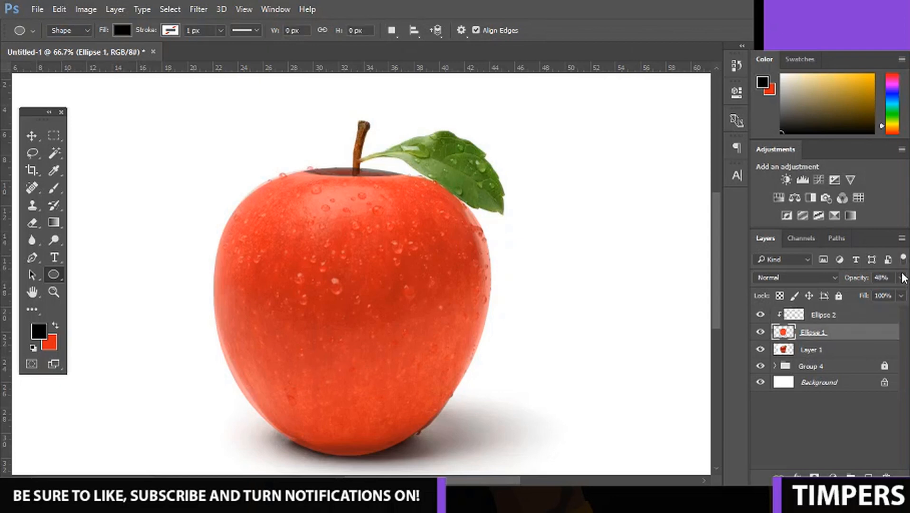
left_click(900, 277)
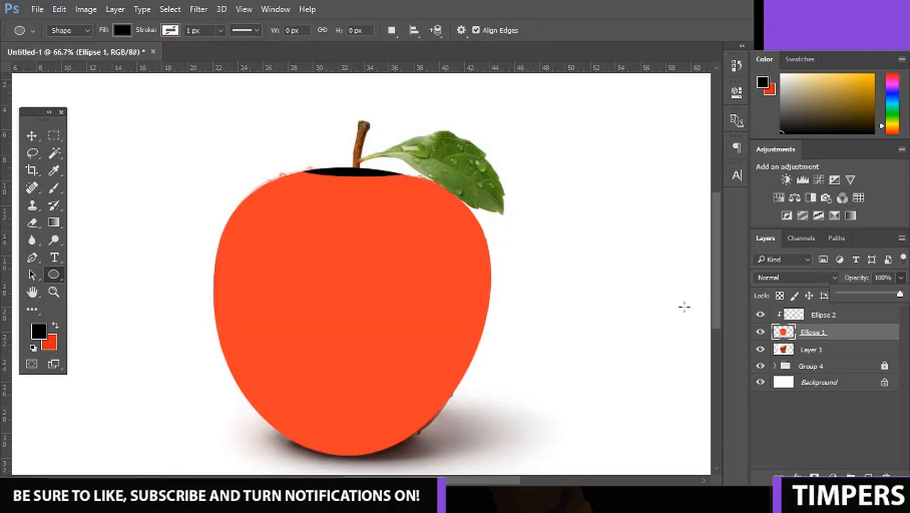
left_click(827, 317)
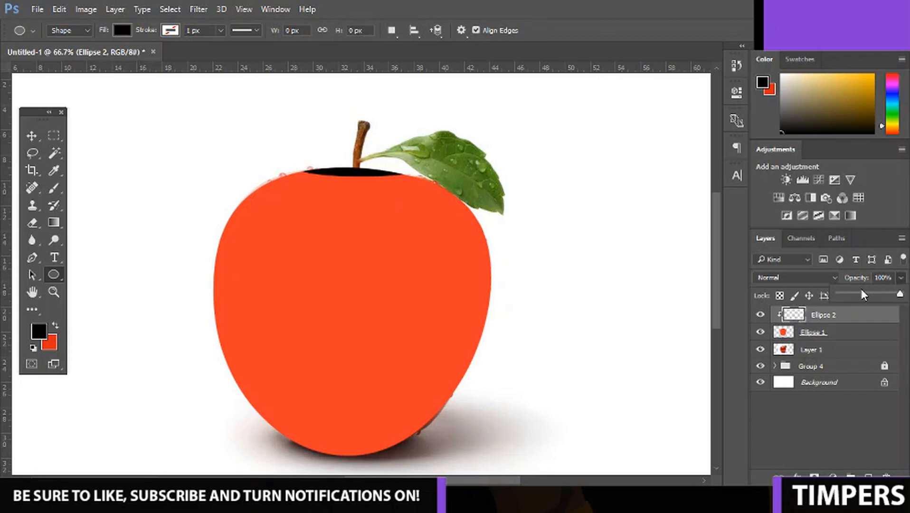
left_click_drag(858, 294, 849, 295)
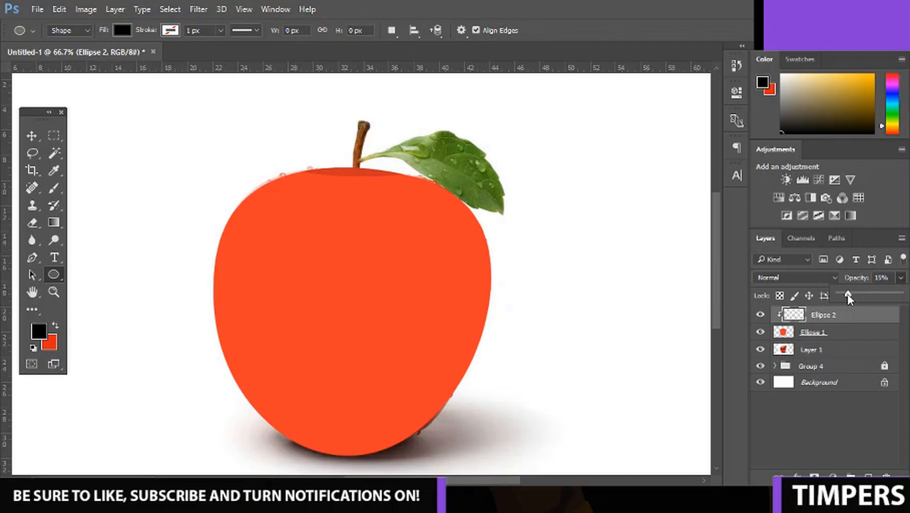
Group and merge the red shape with its clipped ellipse, and compare the result with the photo by toggling its visibility.
left_click(809, 332, "shift")
key("ctrl+g")
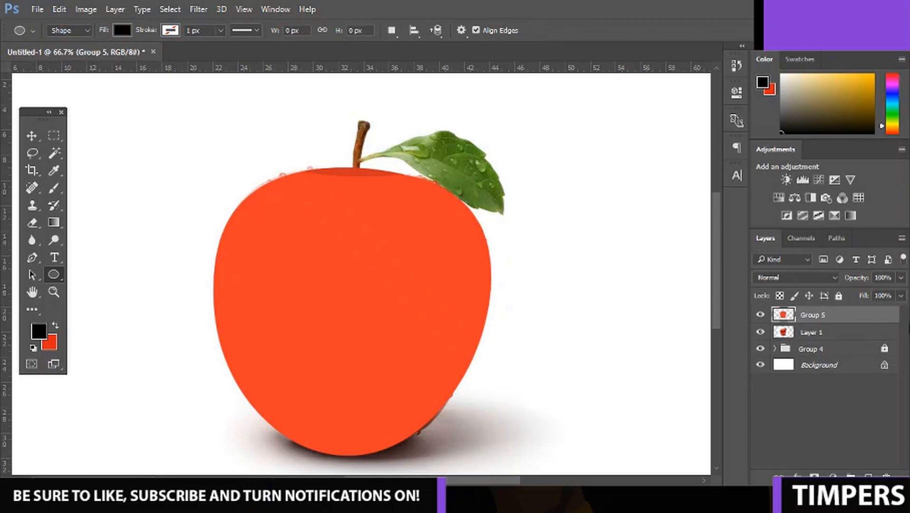
left_click(759, 313)
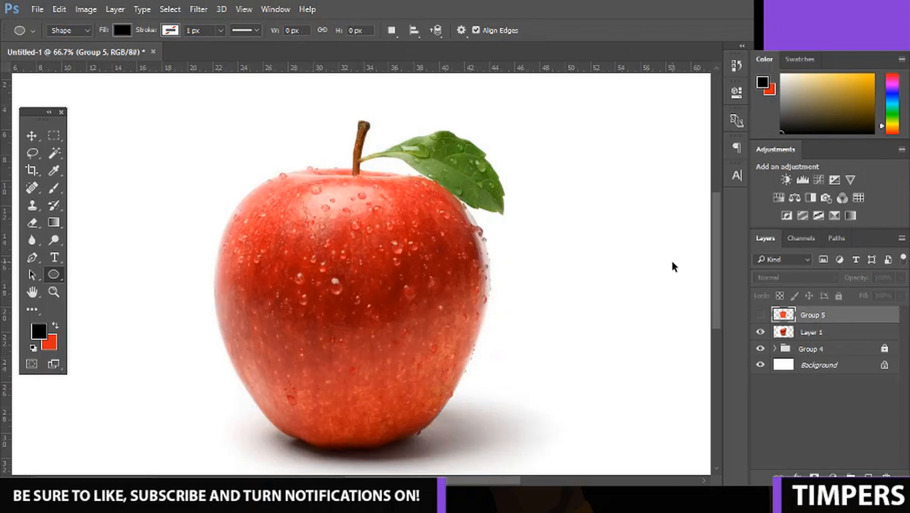
key("ctrl+minus")
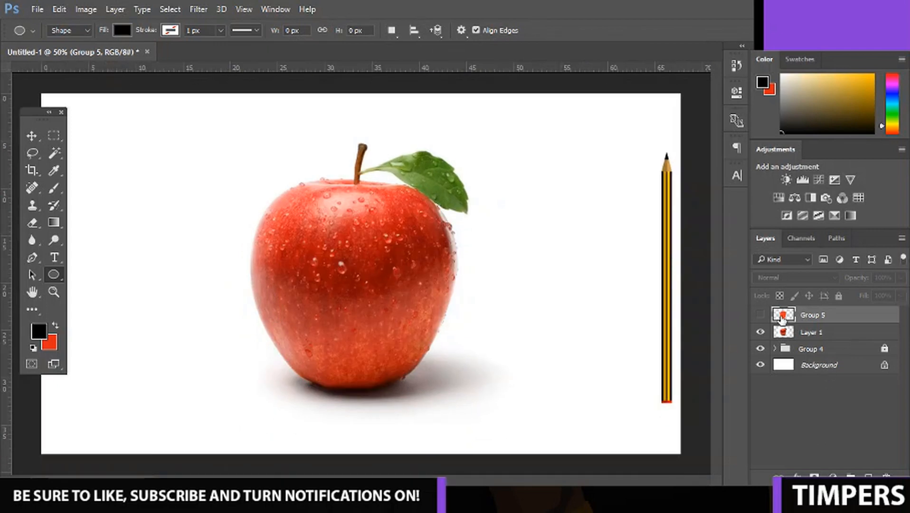
left_click(759, 314)
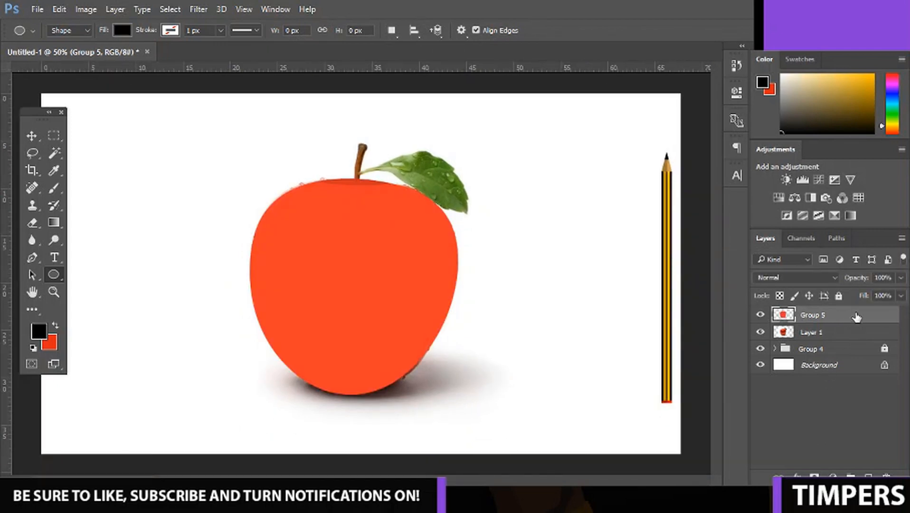
Lower the merged apple layer's opacity to 32% and delete the empty layer added above it.
left_click(867, 477)
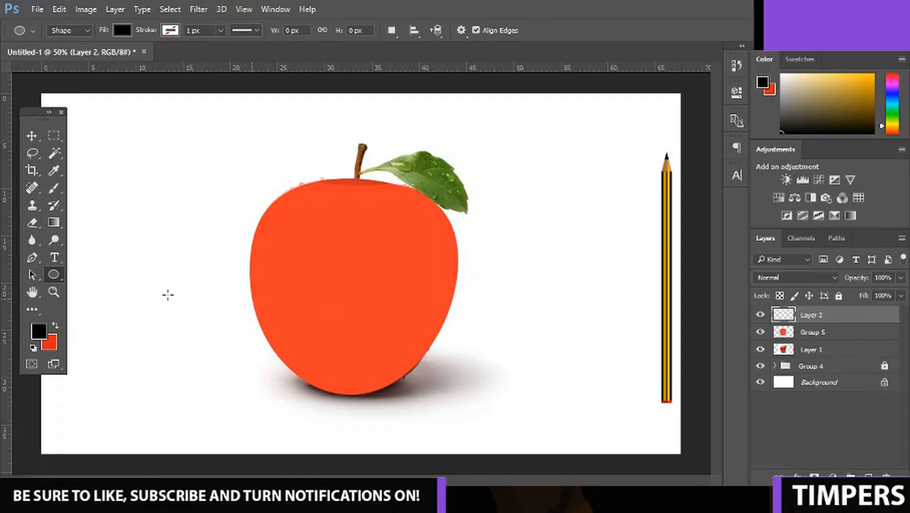
left_click(817, 332)
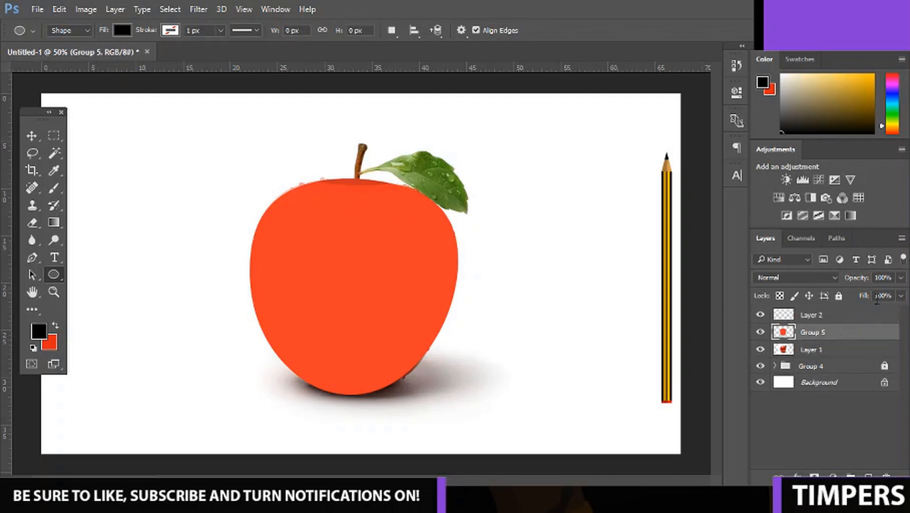
left_click(900, 277)
left_click_drag(853, 295, 855, 294)
left_click(811, 315)
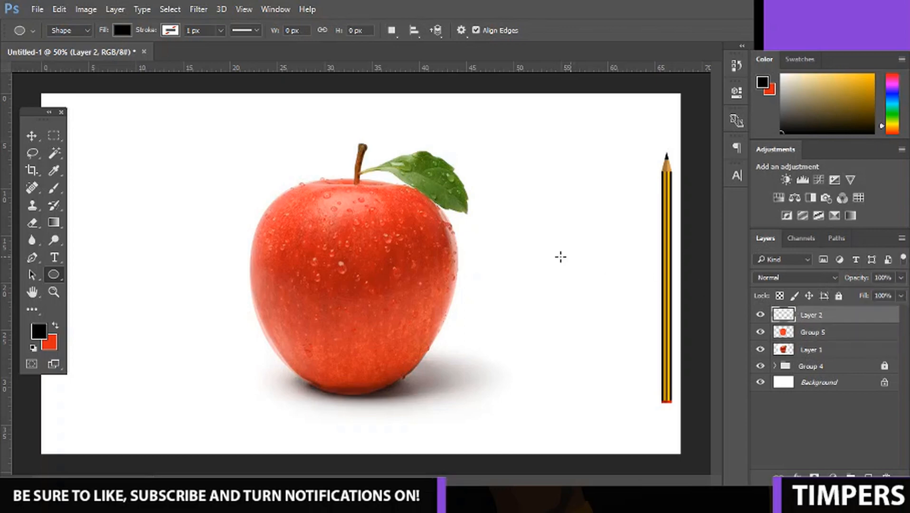
key("Delete")
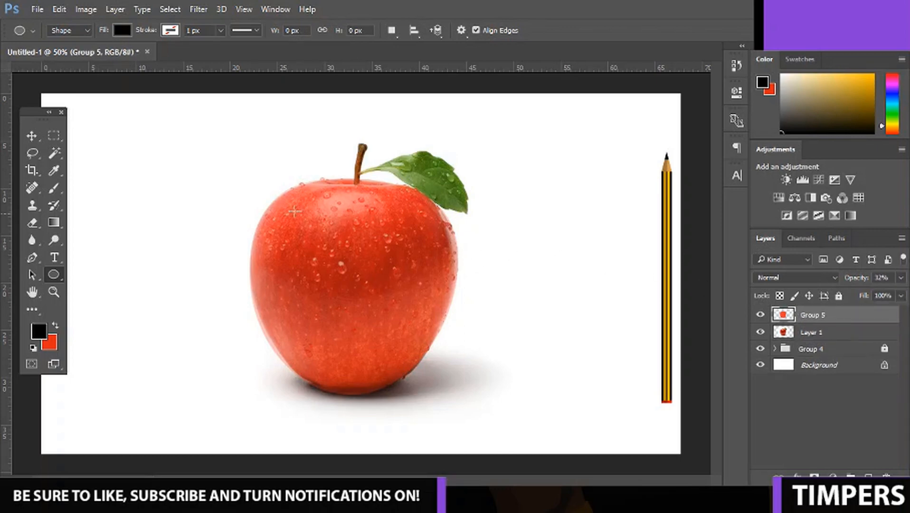
Set the foreground color to white and draw an ellipse about 208 by 94 px over the highlight near the apple's top.
left_click(39, 329)
left_click(507, 93)
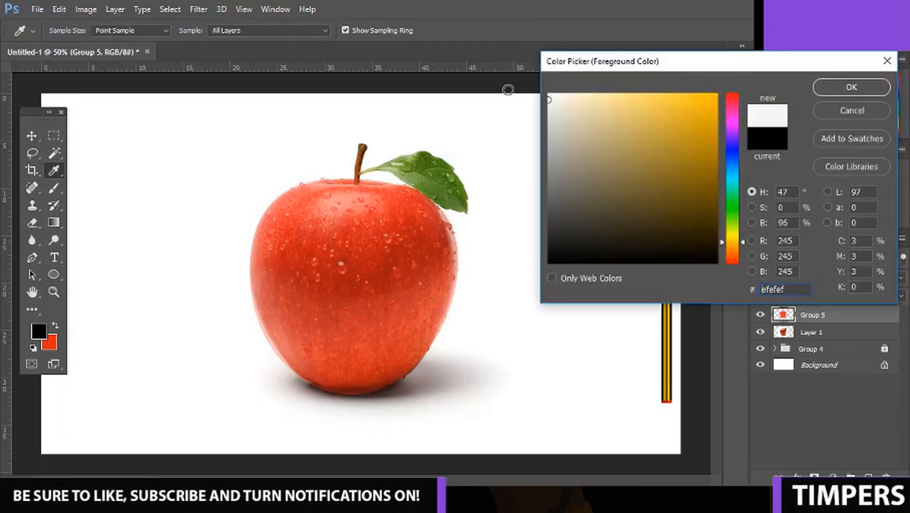
left_click(852, 87)
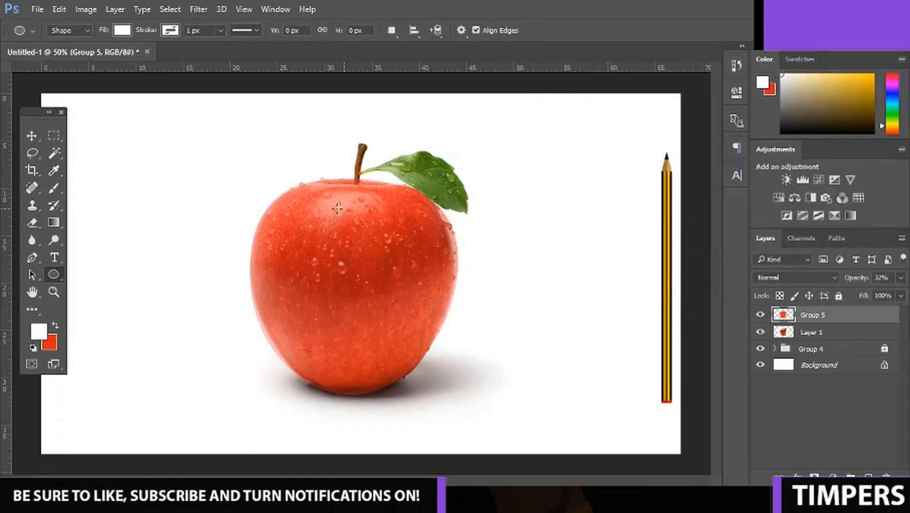
left_click_drag(308, 223, 376, 192)
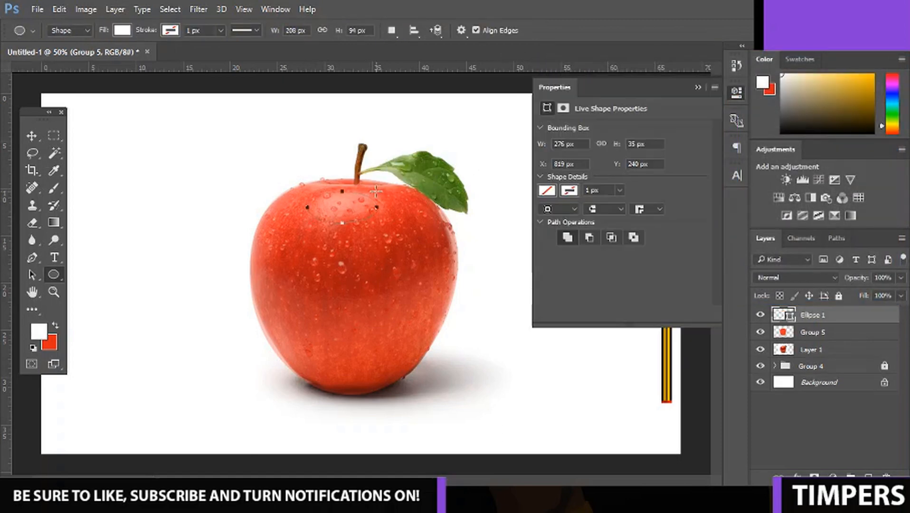
left_click(698, 87)
Rasterize the white highlight ellipse and lower its opacity to 13%.
right_click(813, 314)
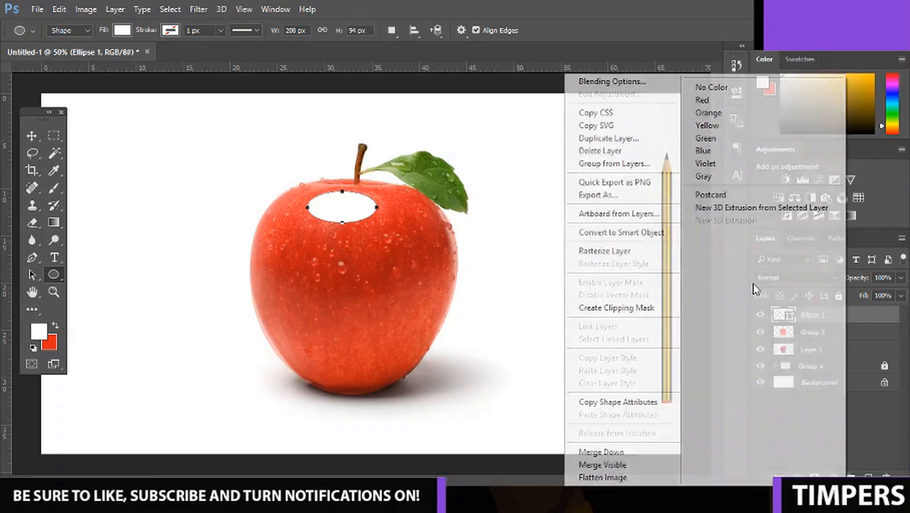
left_click(649, 254)
left_click(900, 277)
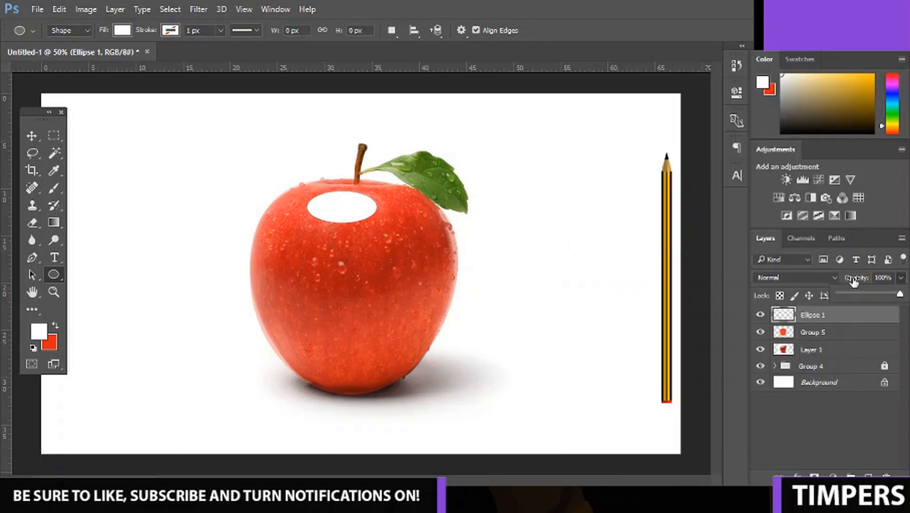
left_click_drag(846, 296, 838, 295)
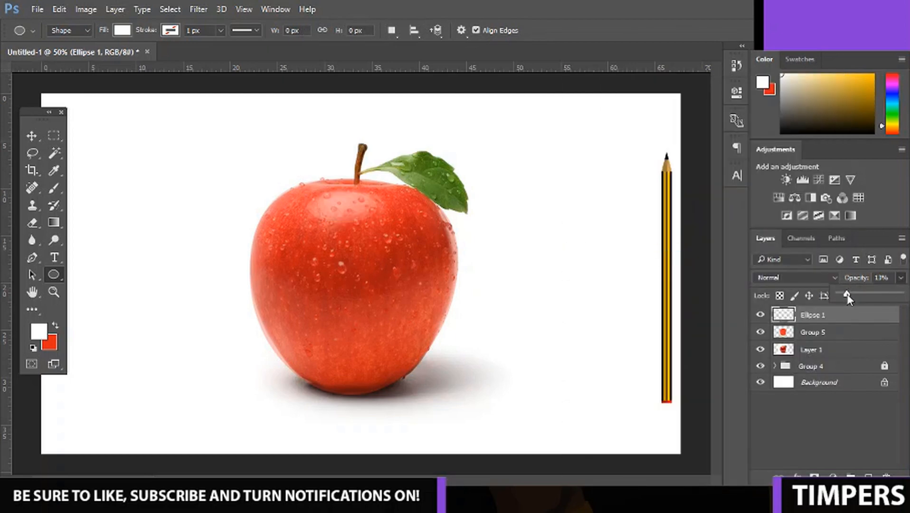
Set the merged apple layer's opacity to 100% and compare it with the photo by toggling its visibility.
left_click(822, 332)
left_click(900, 277)
left_click(888, 292)
left_click(868, 314)
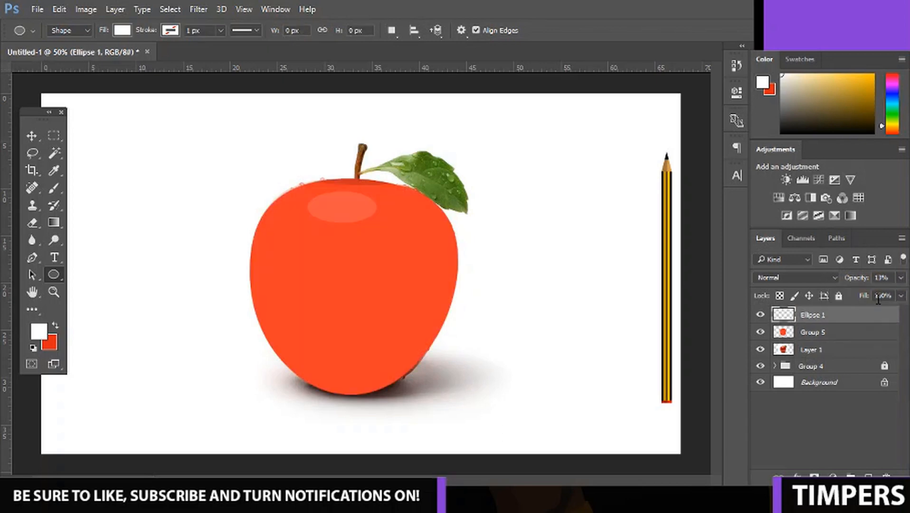
left_click(900, 277)
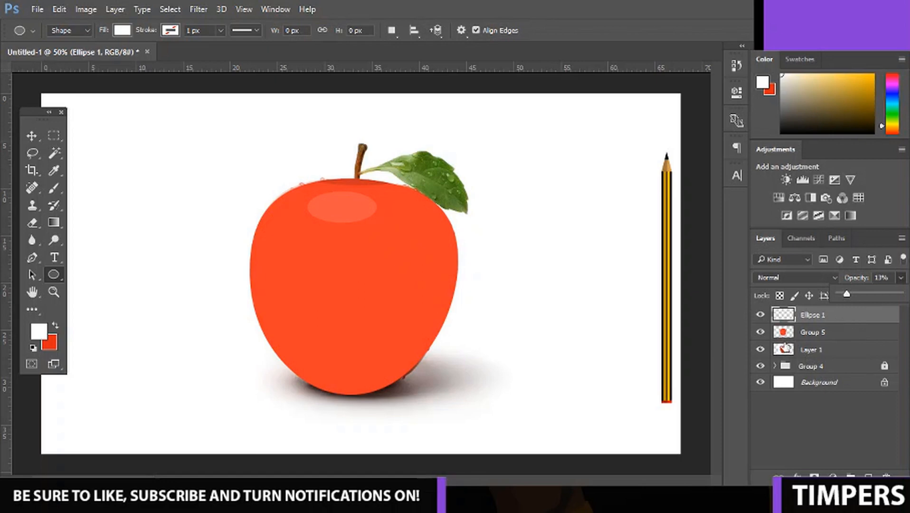
left_click(760, 332)
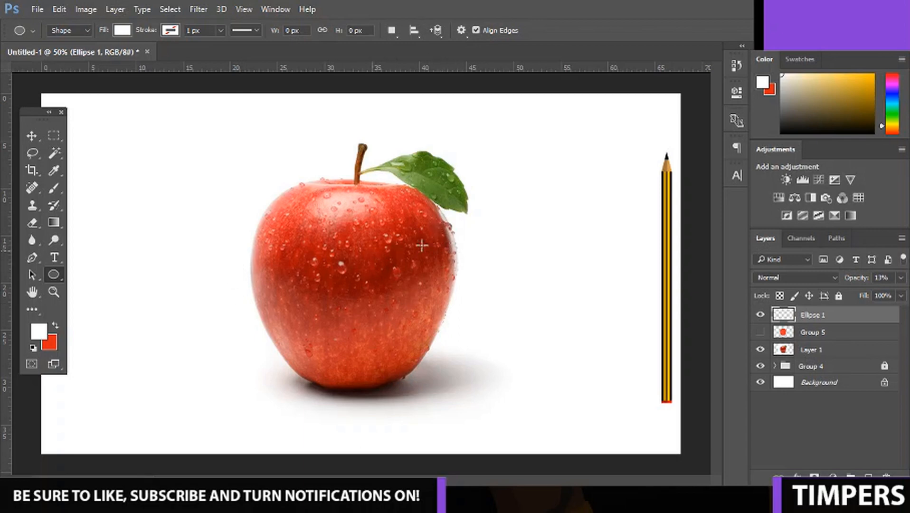
left_click(759, 332)
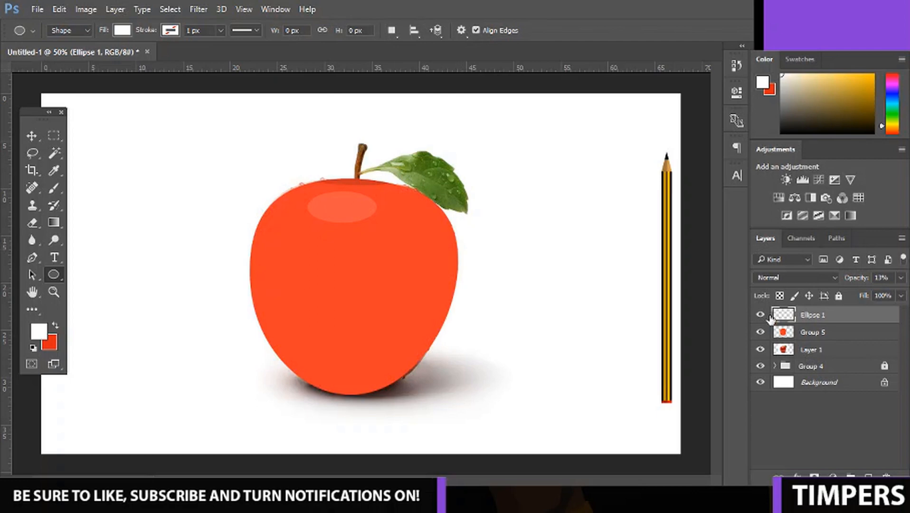
Clip the highlight ellipse to the apple and add a new empty layer above it, clipped to the apple as well.
right_click(834, 316)
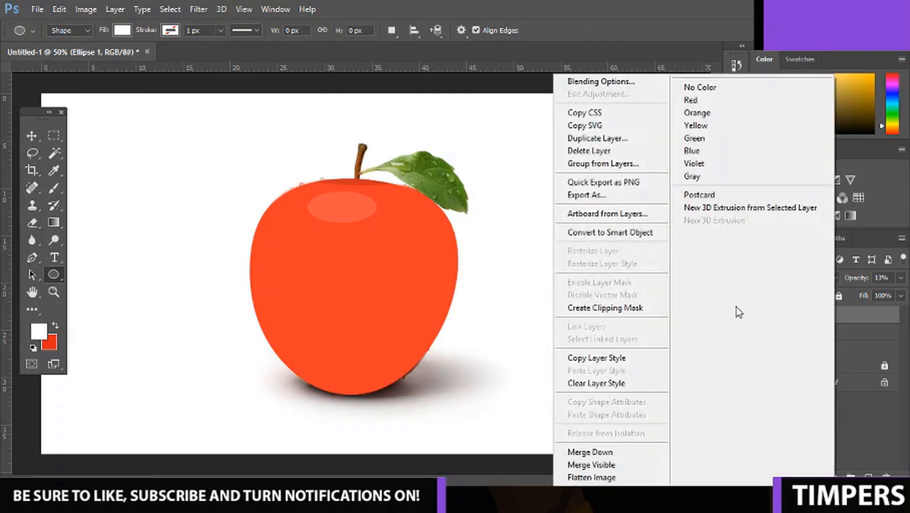
left_click(617, 309)
left_click(867, 475)
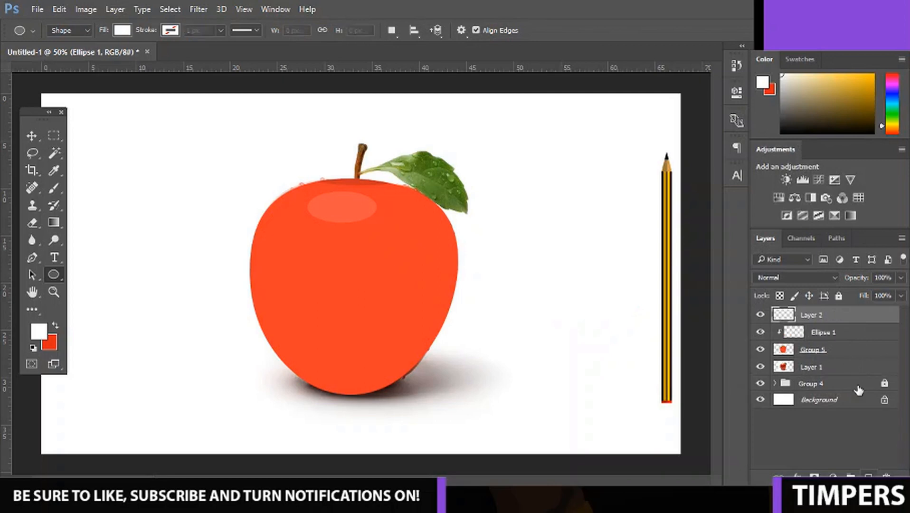
right_click(847, 315)
left_click(667, 308)
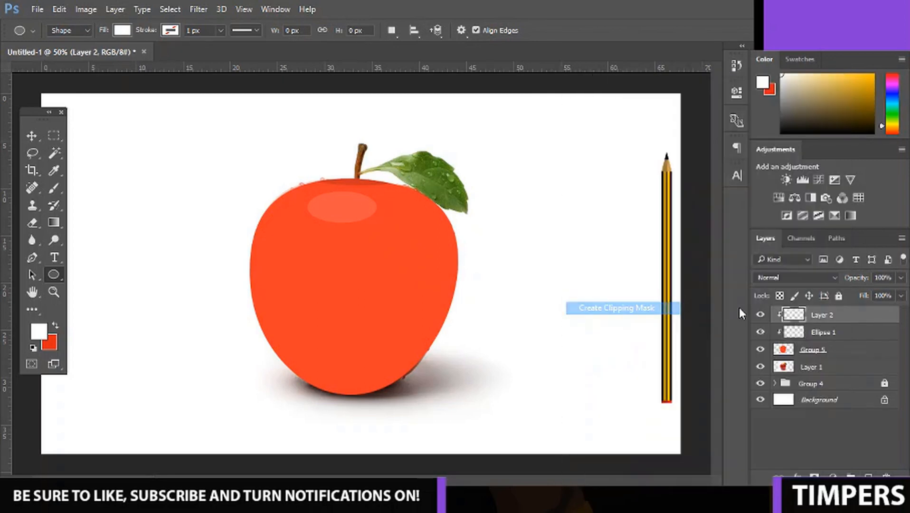
left_click(828, 350)
left_click(901, 278)
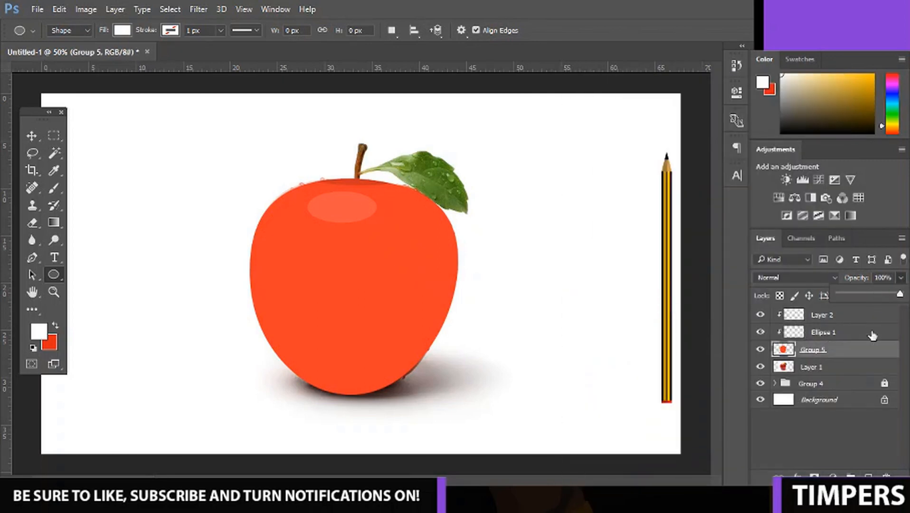
left_click(829, 314)
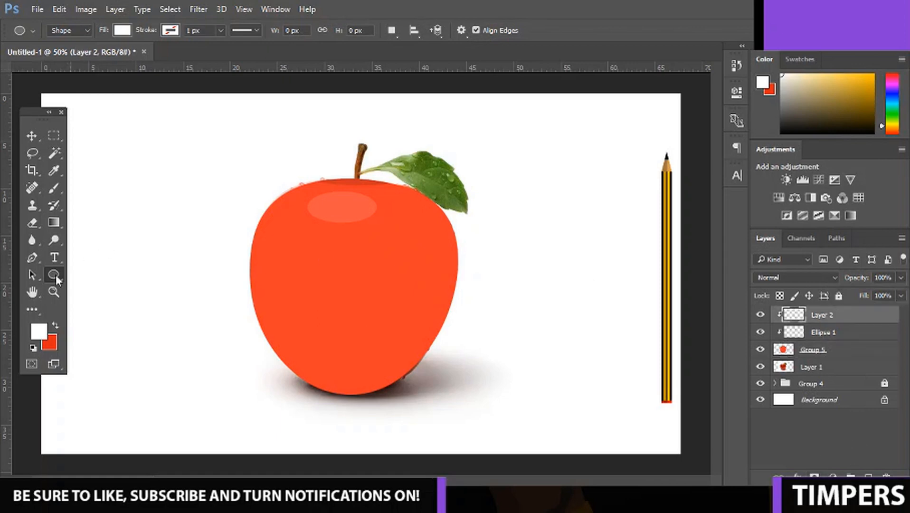
Draw a closed wavy band path across the lower part of the apple with the Pen tool, extending past both sides.
left_click(32, 257)
left_click(242, 271)
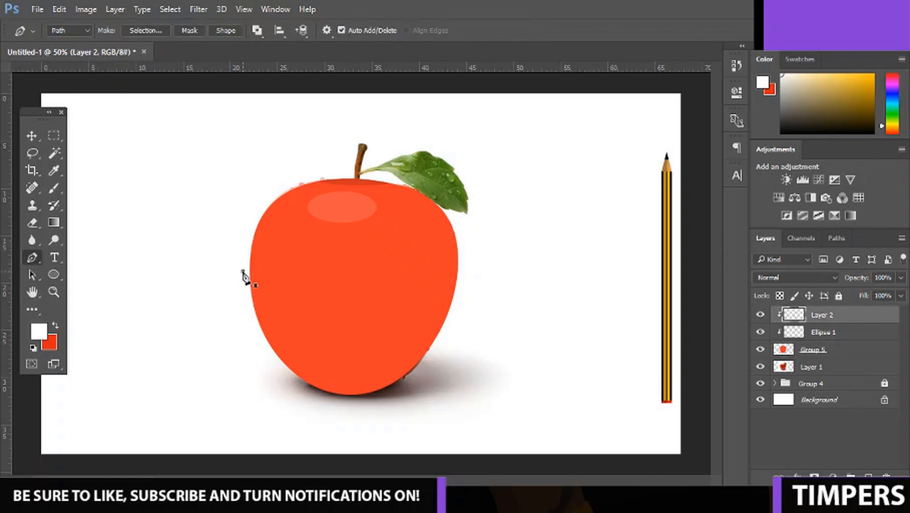
left_click_drag(366, 316, 364, 314)
left_click_drag(461, 325, 509, 342)
left_click(438, 368)
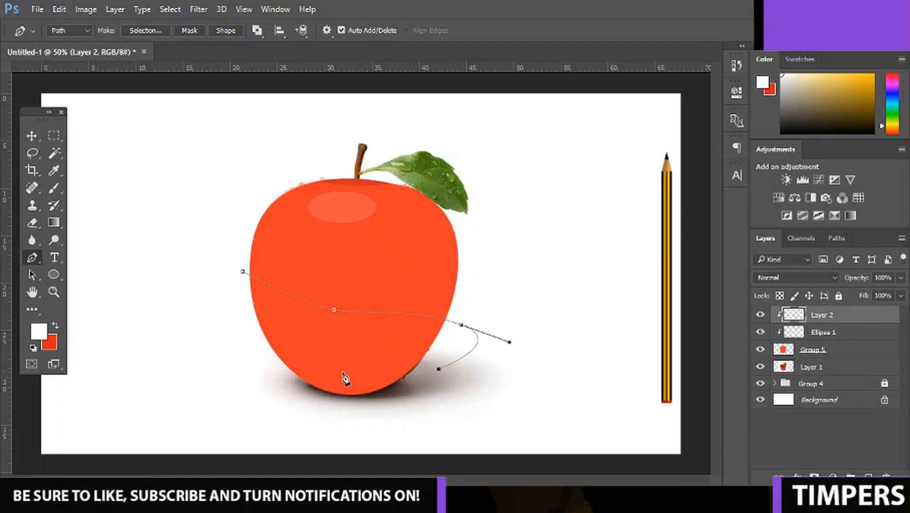
left_click_drag(328, 346, 309, 351)
left_click_drag(222, 337, 221, 299)
Convert the band path to a selection, fill it with white, and lower the layer's opacity to 9%.
right_click(220, 268)
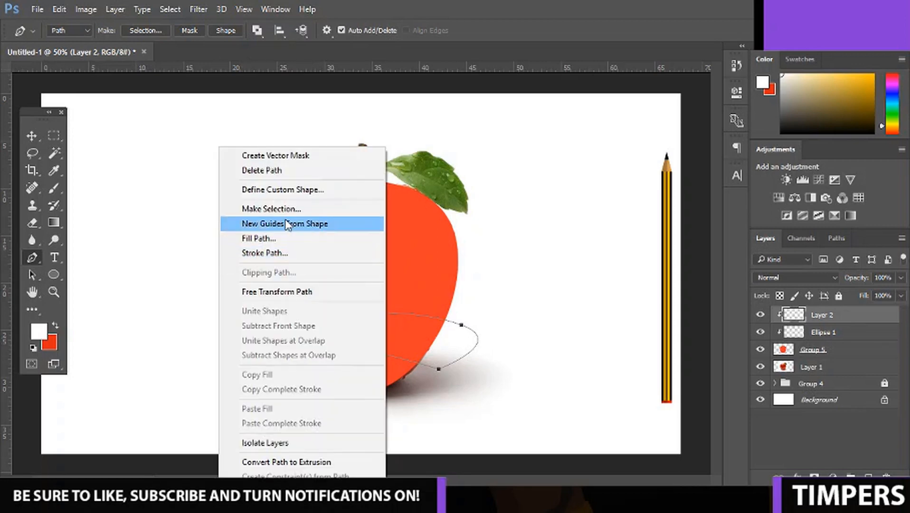
left_click(284, 209)
key("Return")
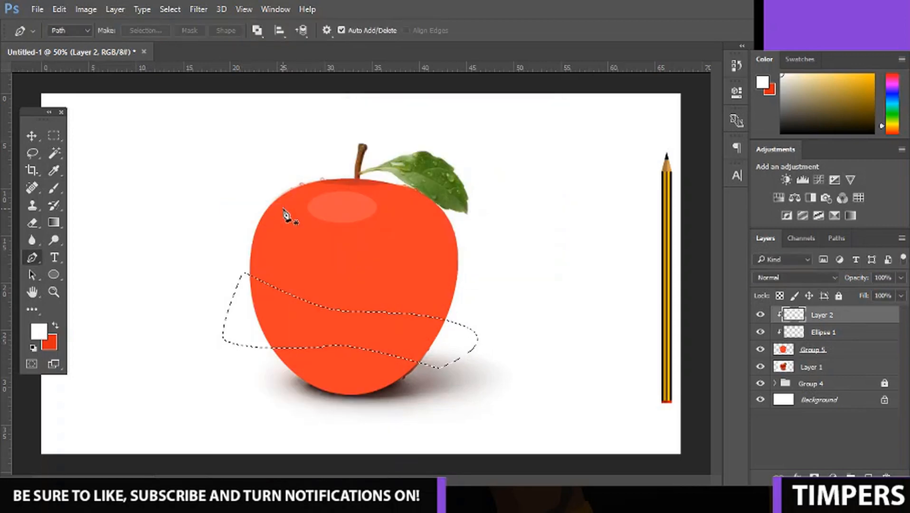
key("alt+BackSpace")
key("ctrl+d")
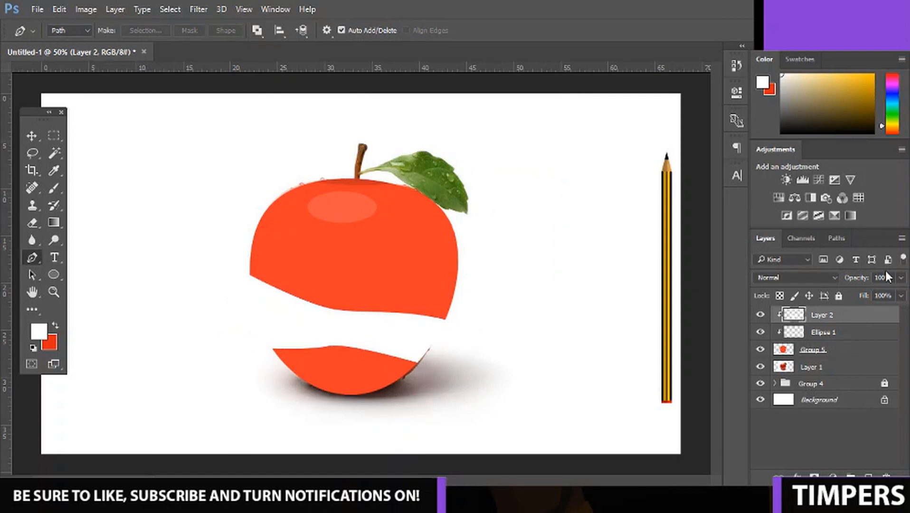
left_click(900, 277)
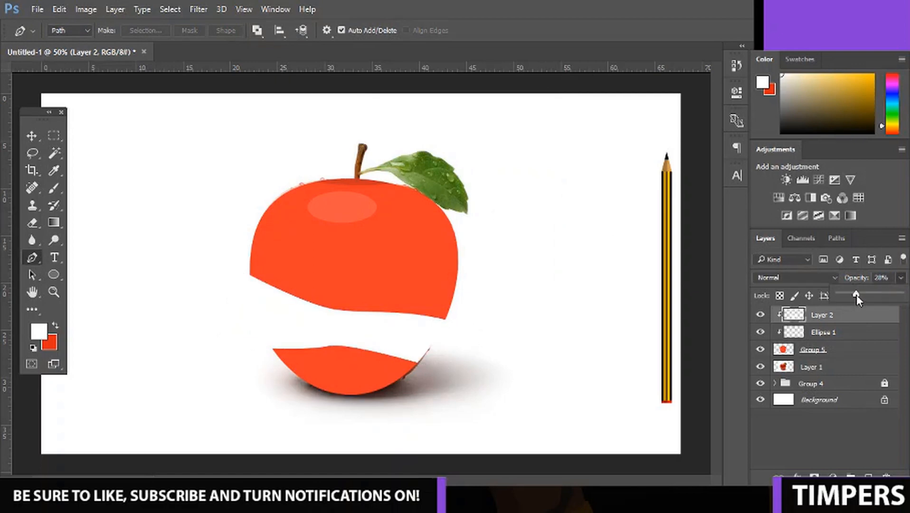
left_click_drag(846, 293, 843, 291)
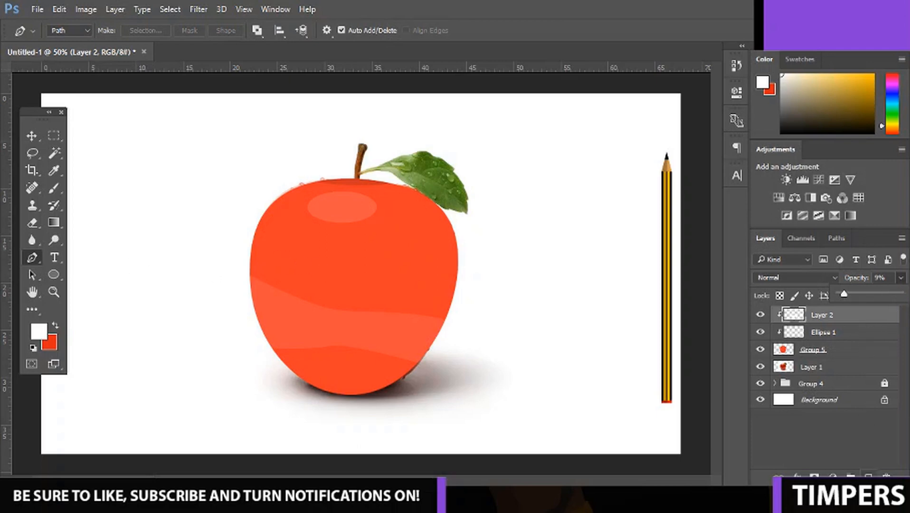
Add another empty layer above the white band and clip it to the apple.
left_click(868, 474)
right_click(848, 314)
left_click(645, 309)
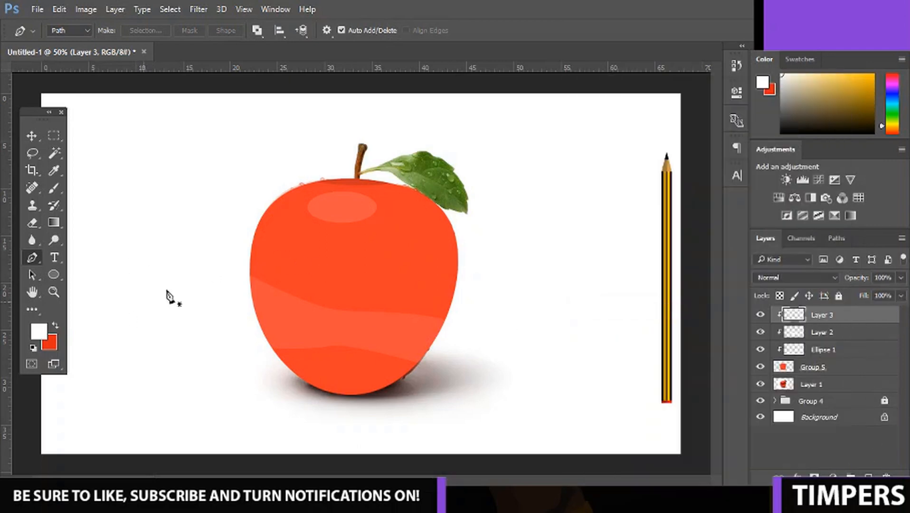
Outline the apple's upper right side with a curved inner edge using the Pen tool, and convert the path to a selection.
left_click(385, 179)
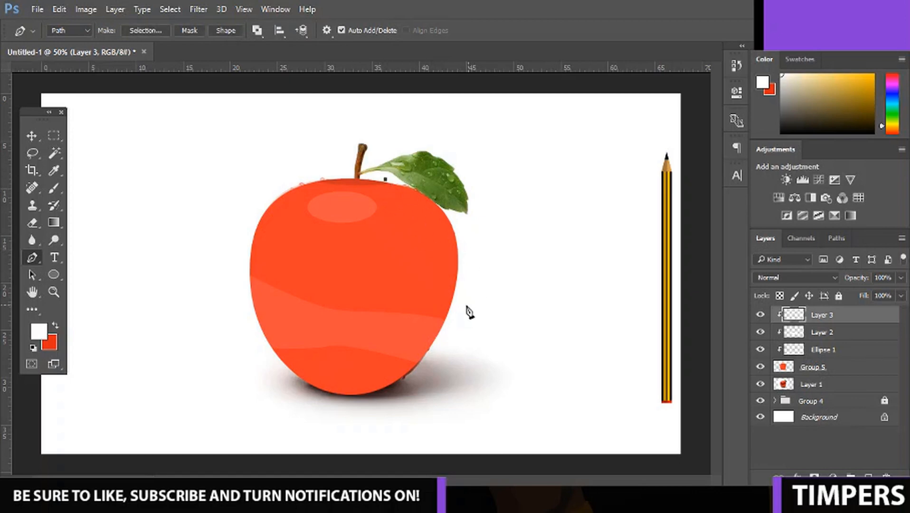
left_click_drag(454, 329, 466, 420)
left_click(454, 330, "alt")
left_click(505, 278)
left_click(486, 205)
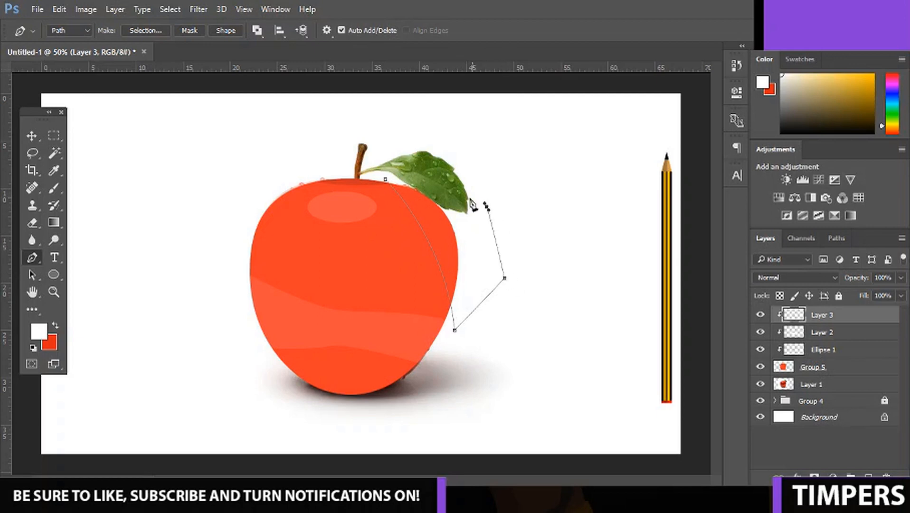
left_click(401, 171)
right_click(440, 203)
left_click(485, 211)
key("Return")
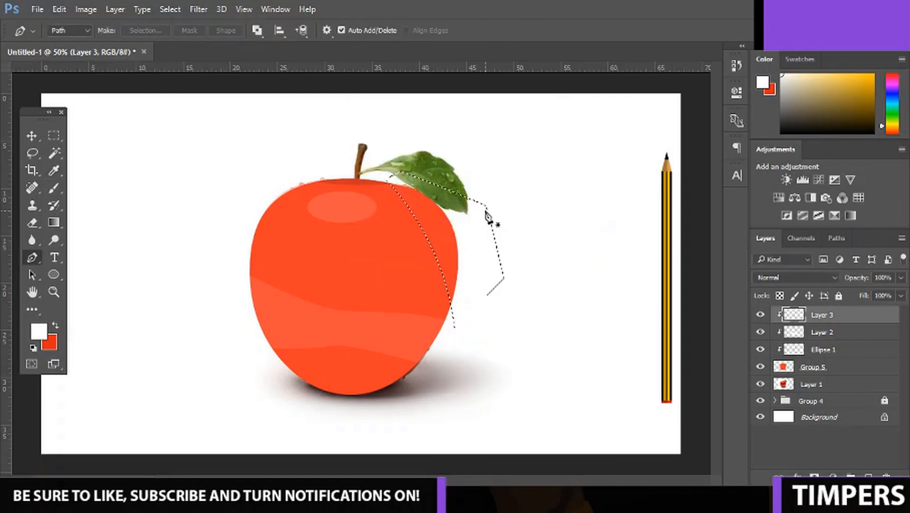
Fill the selection on the apple's right side with black and lower the layer's opacity to 7%.
left_click(39, 331)
left_click(582, 244)
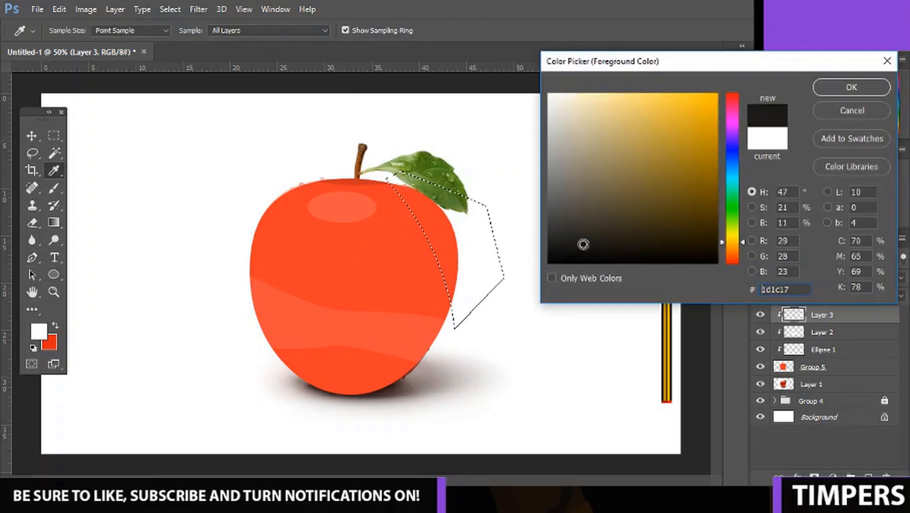
left_click_drag(583, 244, 496, 297)
key("Return")
key("alt+BackSpace")
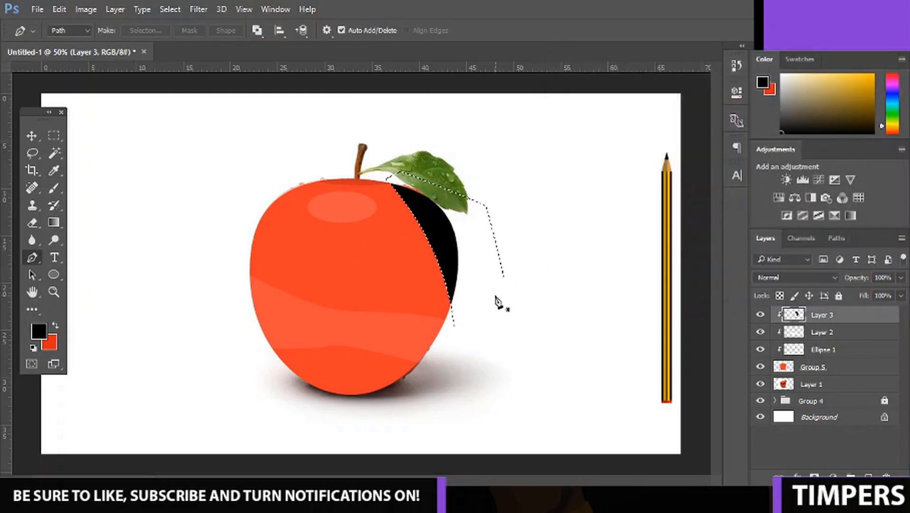
key("ctrl+d")
left_click(899, 279)
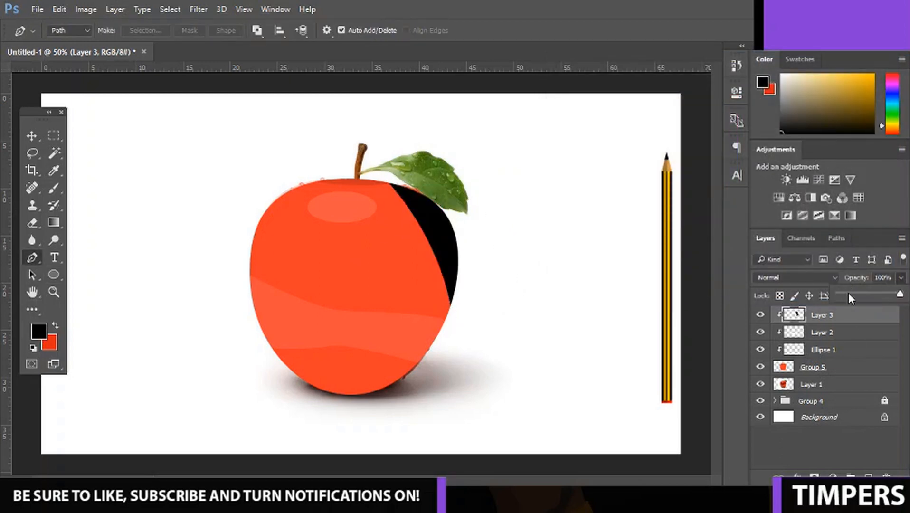
left_click_drag(847, 293, 843, 297)
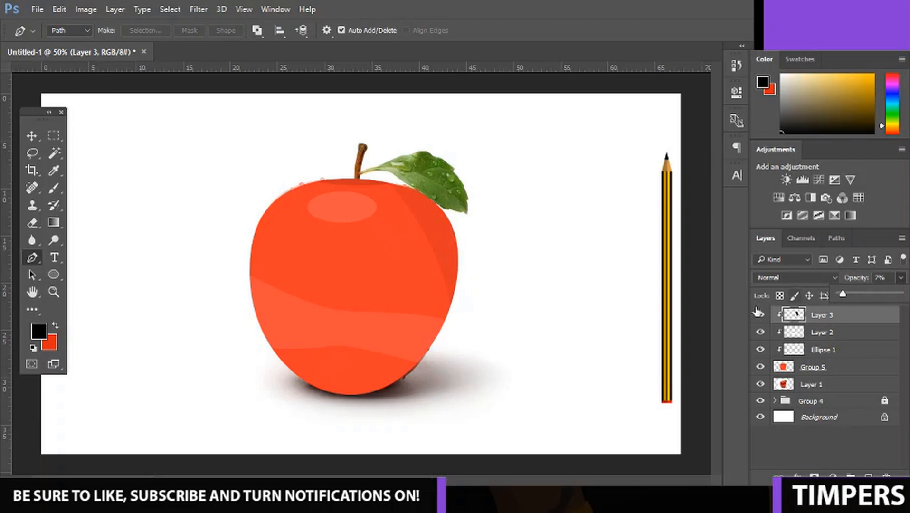
Group and merge the apple with its clipped highlight and shadow layers, and toggle the result's visibility to check it.
left_click(818, 367, "shift")
key("ctrl+g")
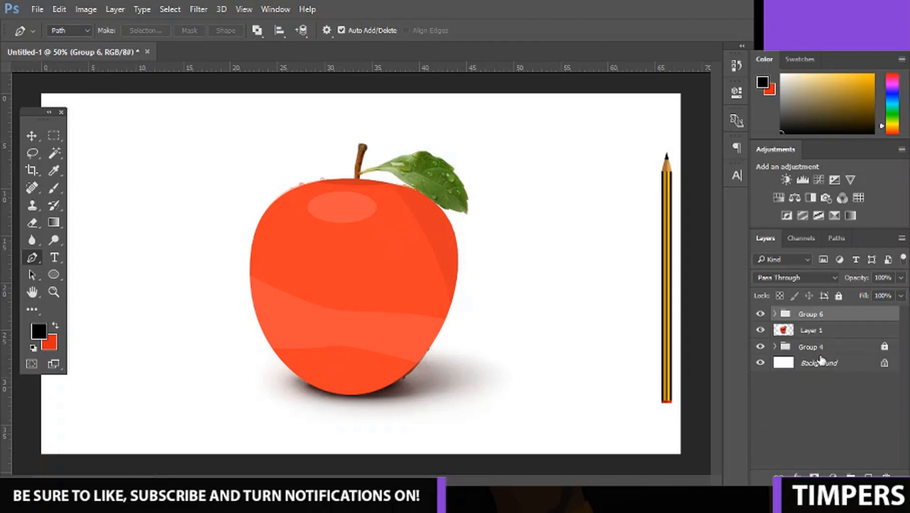
key("ctrl+e")
left_click(760, 314)
left_click(760, 314)
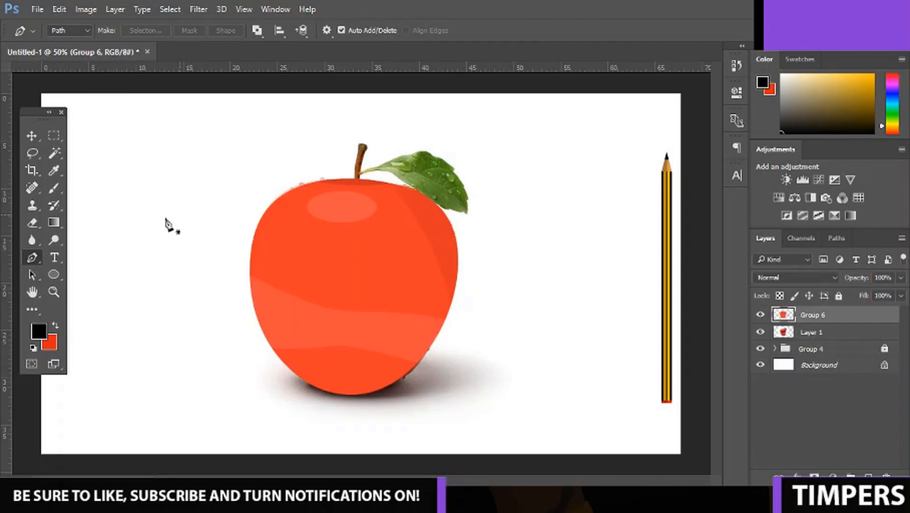
Move the merged apple sideways off the photo to compare them, and undo the move.
left_click(36, 133)
left_click_drag(319, 266, 511, 275)
key("ctrl")
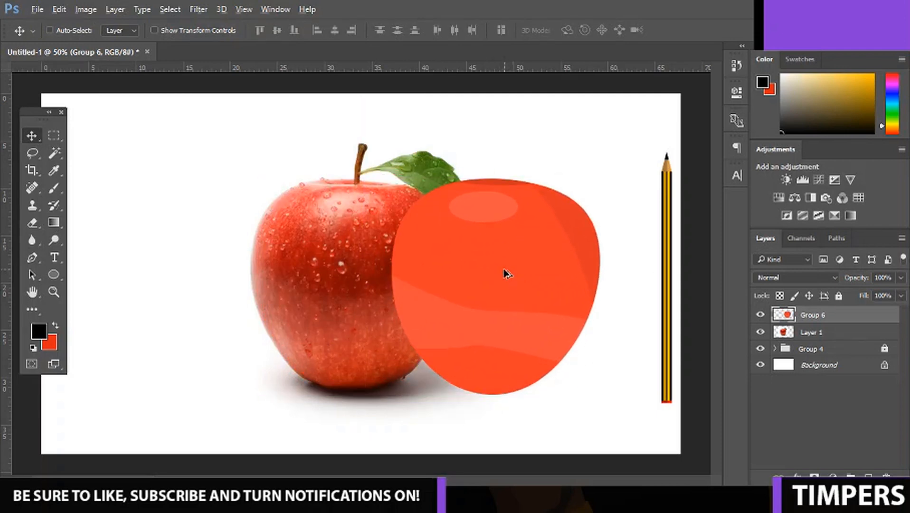
key("ctrl+z")
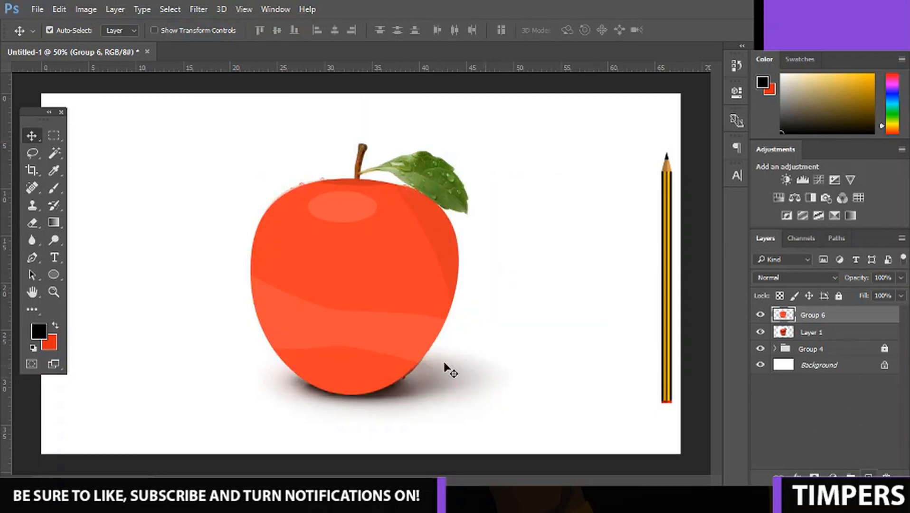
Draw a white rectangle about 466 by 850 px covering the left half of the apple.
left_click(50, 277)
left_click(105, 277)
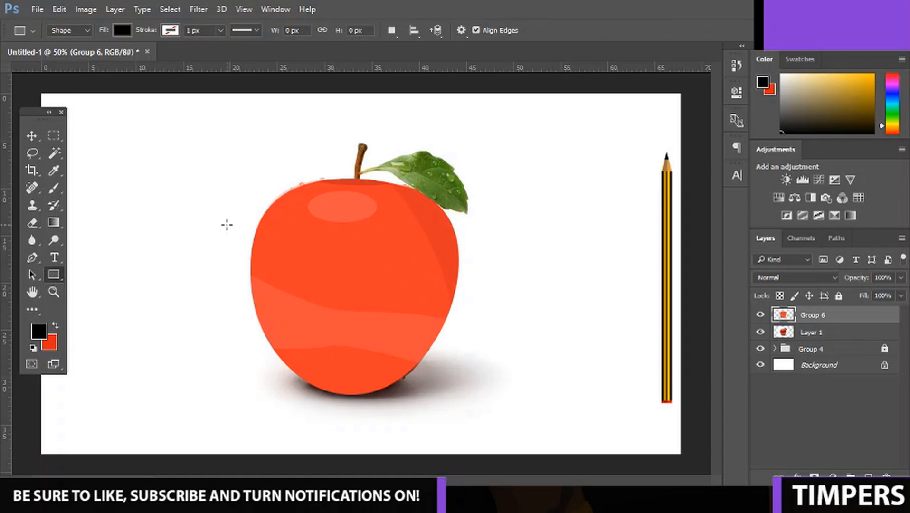
left_click(38, 331)
left_click(538, 138)
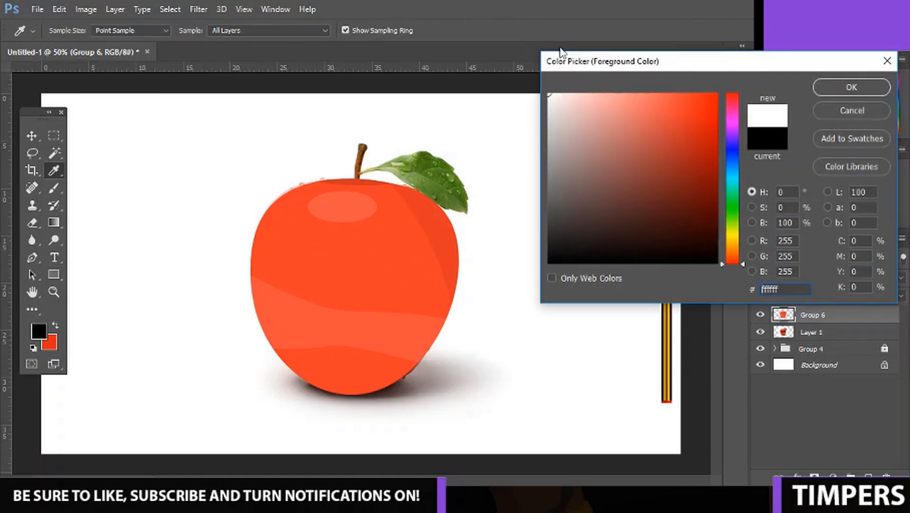
left_click(849, 88)
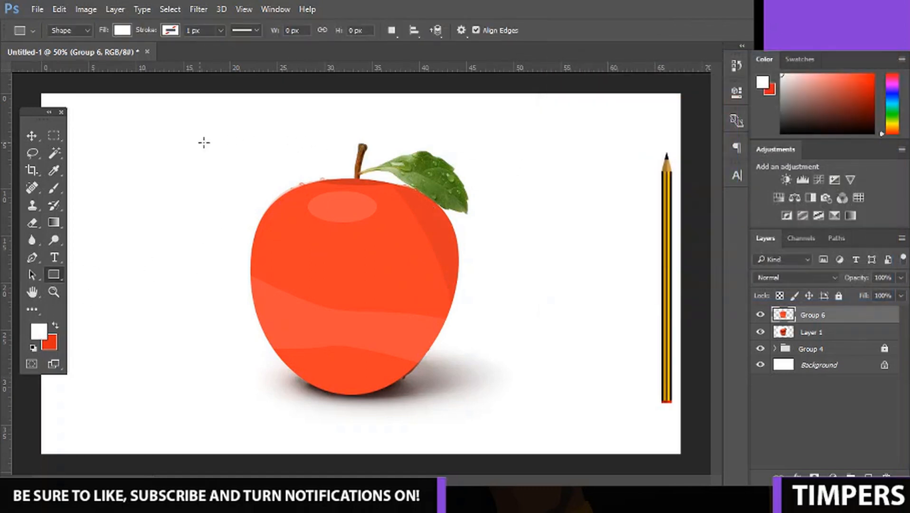
left_click_drag(199, 142, 354, 426)
Clip the white rectangle to the merged apple layer below it.
right_click(826, 314)
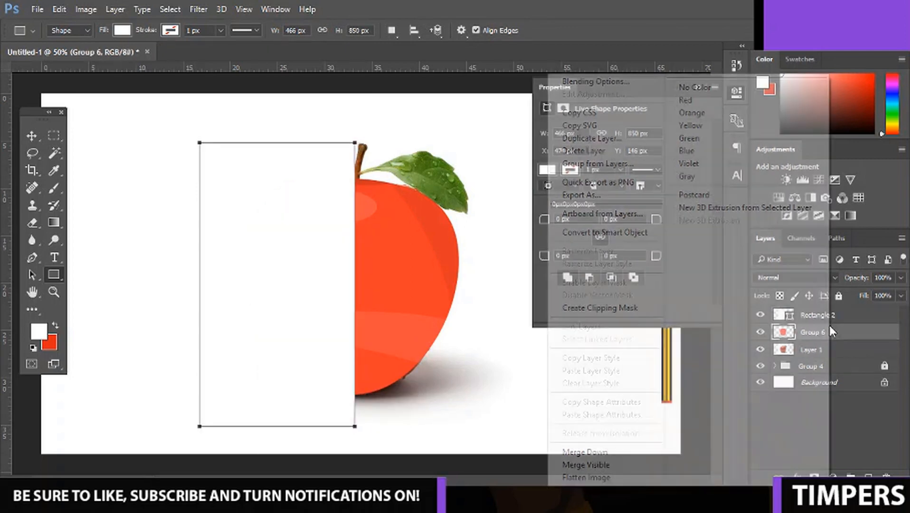
left_click(634, 307)
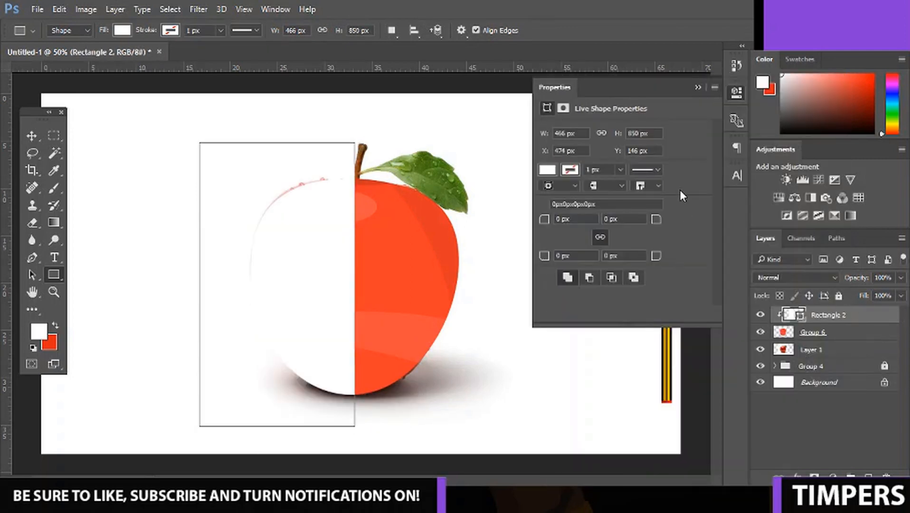
left_click(698, 87)
Rasterize the clipped white rectangle and lower its opacity to 8%.
right_click(831, 315)
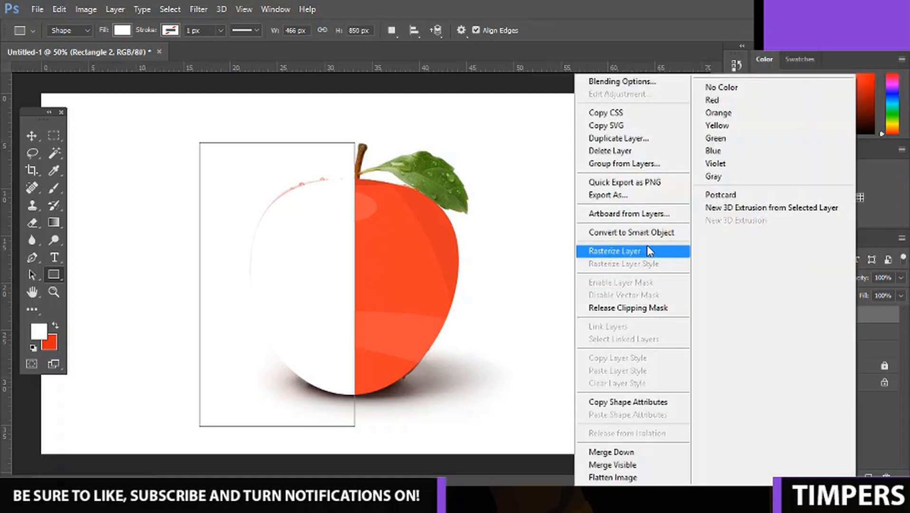
left_click(646, 245)
left_click(900, 277)
mouse_move(842, 299)
left_mouse_down()
mouse_move(861, 296)
mouse_move(841, 297)
left_mouse_up()
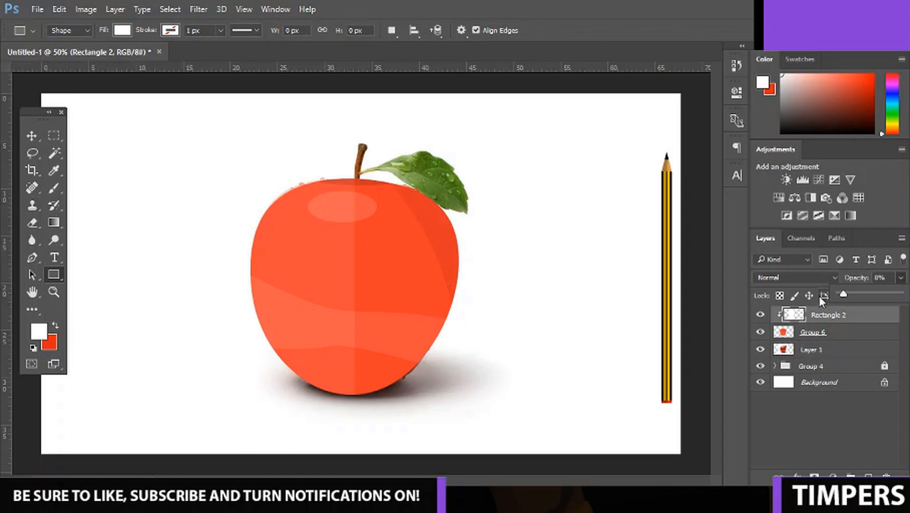
Group the apple with its clipped half highlight and merge the group into one layer.
key("ctrl+plus")
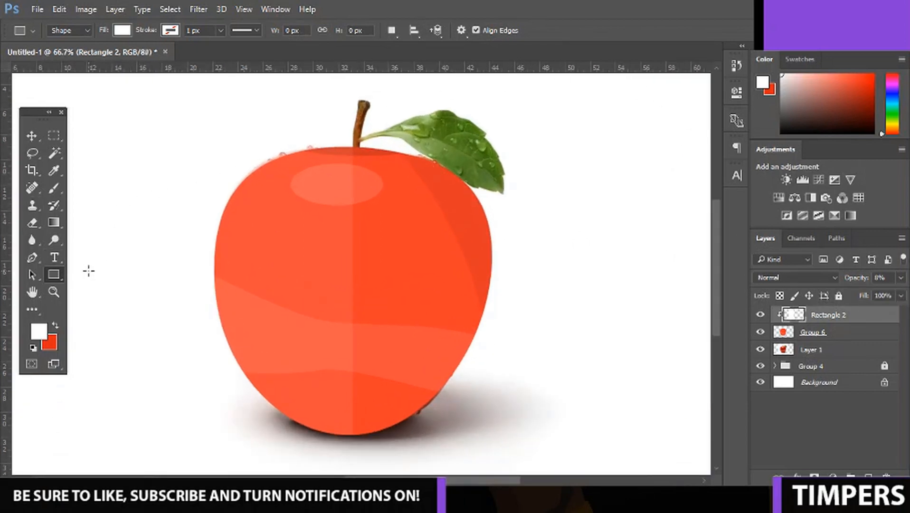
left_click(853, 336, "shift")
key("ctrl+g")
key("ctrl+e")
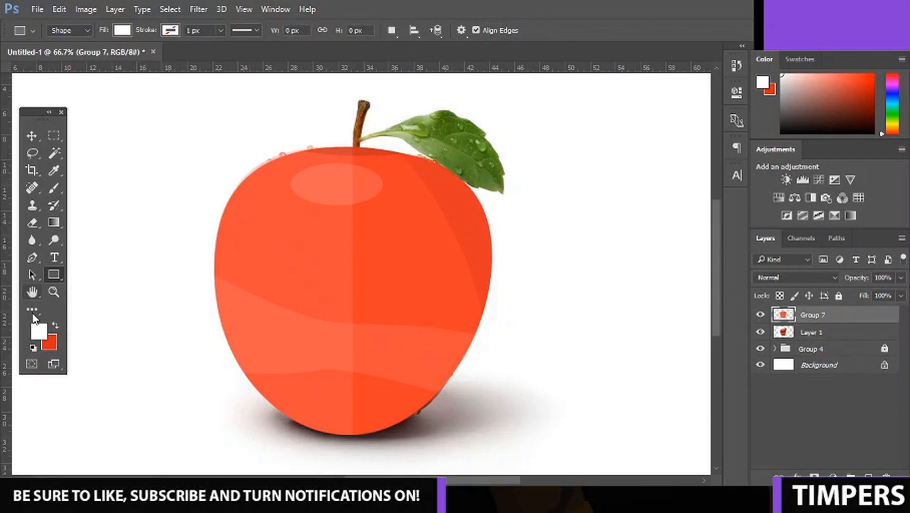
Draw a brown (#b77e35) rectangle about 17 by 113 px at the apple's top centre as the stem.
right_click(60, 275)
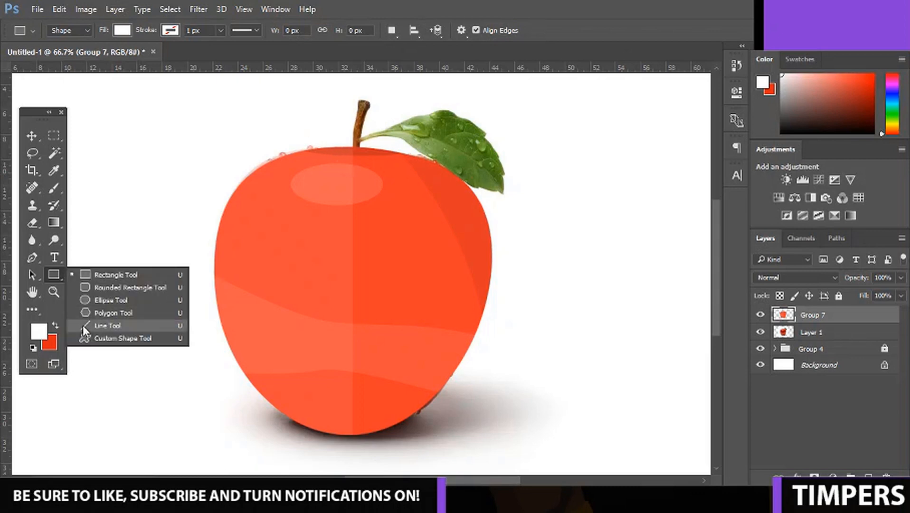
left_click(39, 331)
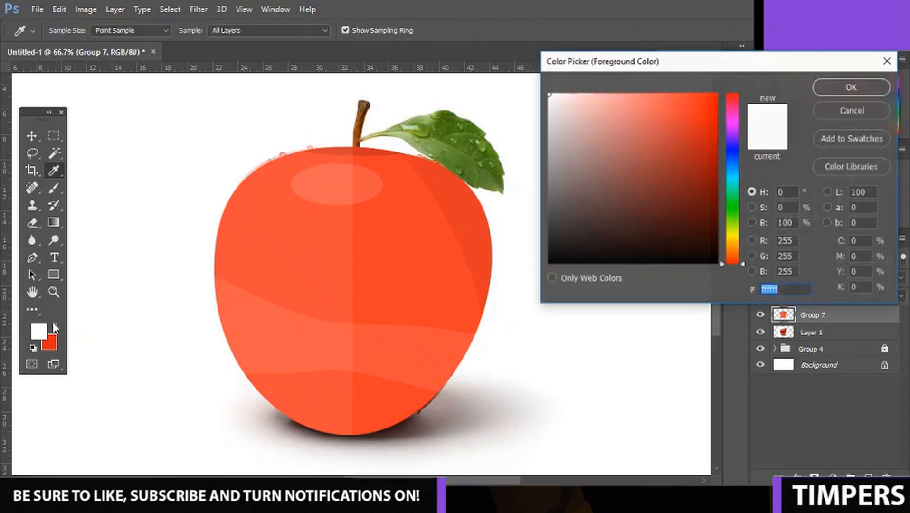
left_click(731, 248)
left_click_drag(687, 176, 669, 142)
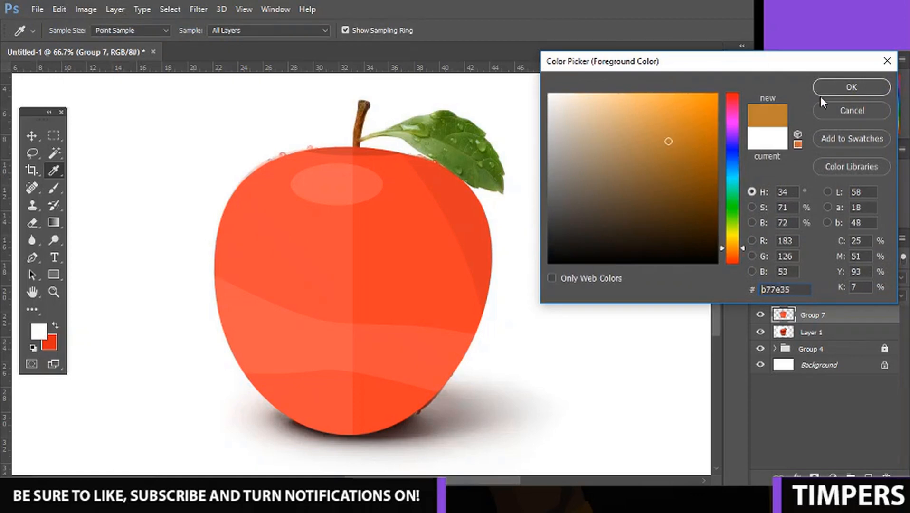
left_click(850, 86)
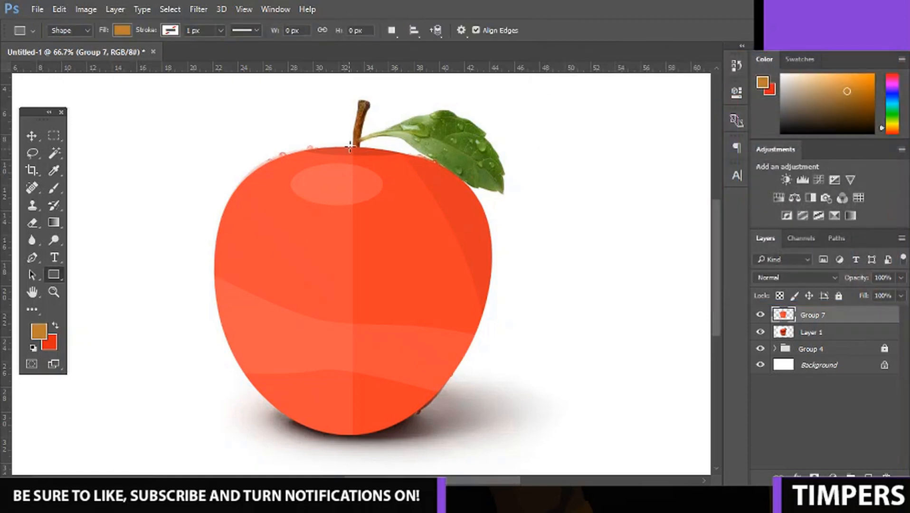
left_click_drag(349, 147, 357, 99)
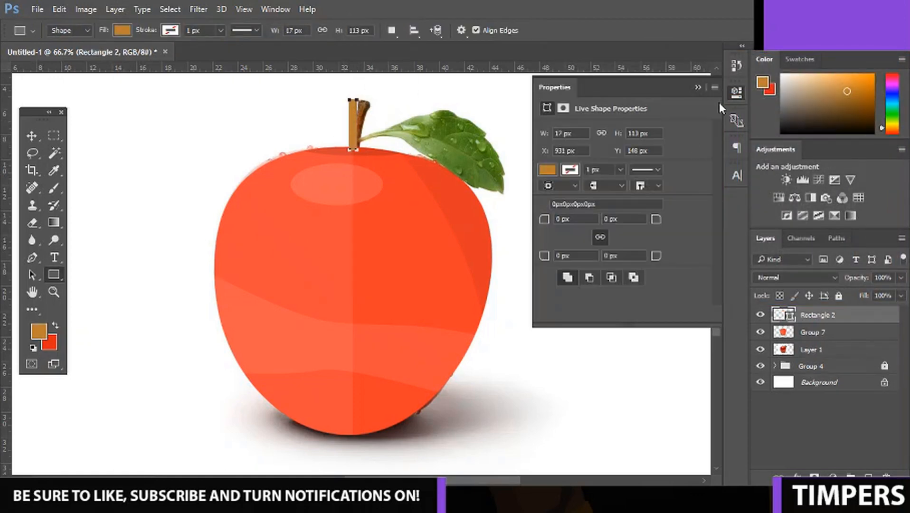
left_click(705, 86)
Rasterize the brown stem rectangle, tilt it slightly and place it over the stem in the photo.
right_click(809, 319)
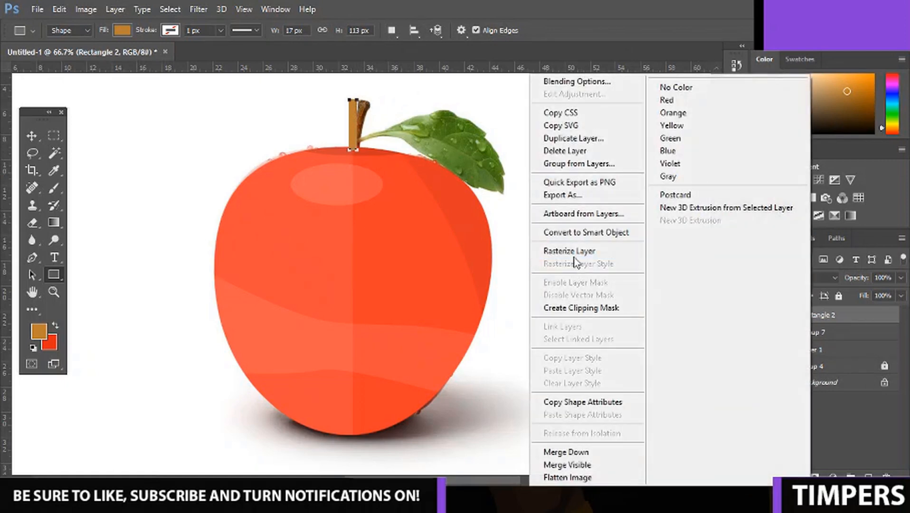
left_click(573, 257)
key("ctrl+t")
left_click_drag(400, 129, 402, 136)
key("Return")
right_click(402, 133)
left_click(35, 137)
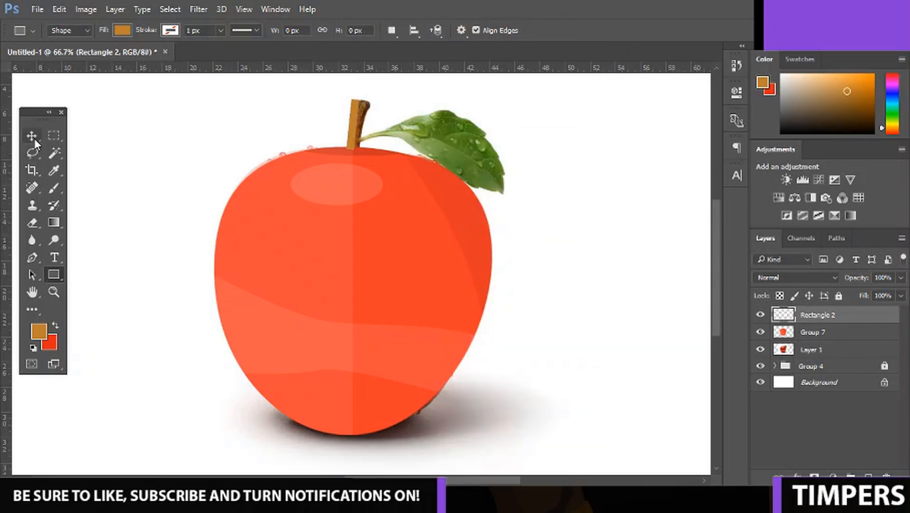
left_click(34, 137)
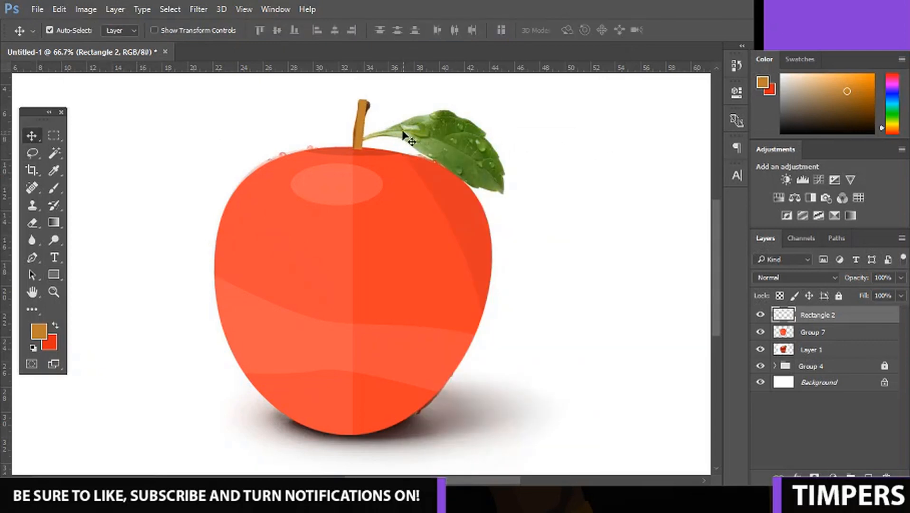
Warp the stem rectangle so its middle bends to the left along the photo's stem.
key("ctrl+t")
right_click(361, 120)
left_click(393, 221)
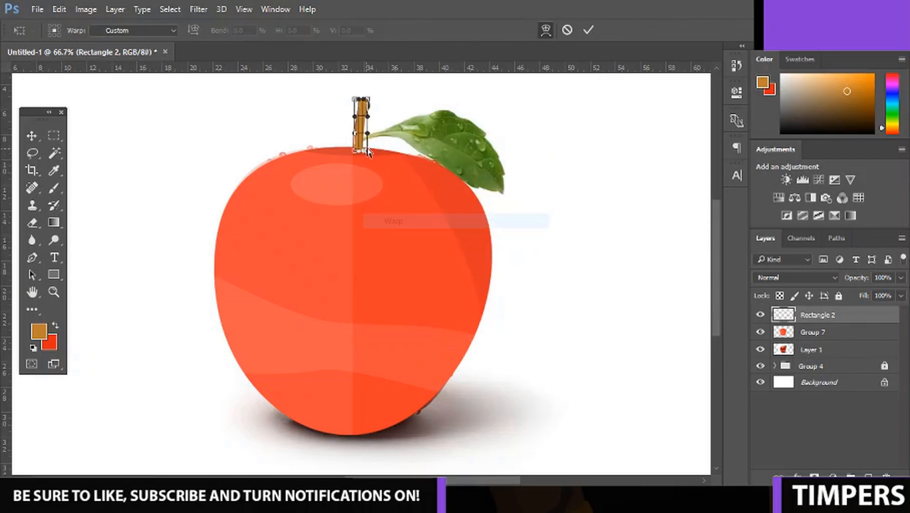
key("ctrl+plus")
key("ctrl+plus")
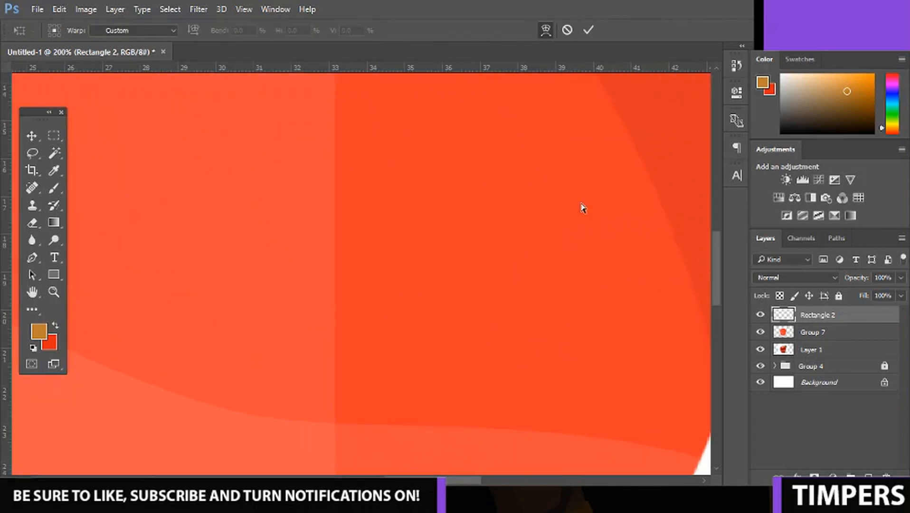
left_click_drag(715, 243, 628, 166)
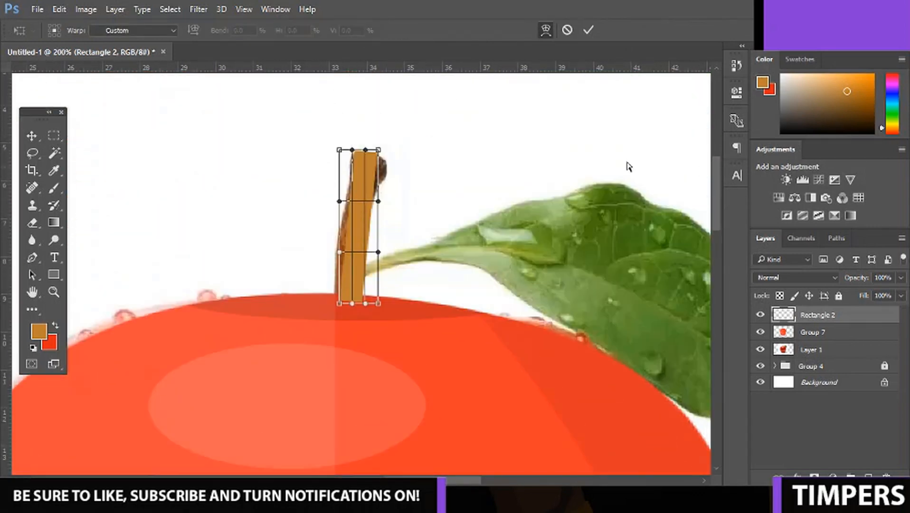
left_click_drag(346, 213, 360, 225)
right_click(341, 216)
left_click(336, 213)
Refine the warp at the stem's upper end, base and right edge to match the photo, and apply it.
left_click_drag(372, 164, 373, 168)
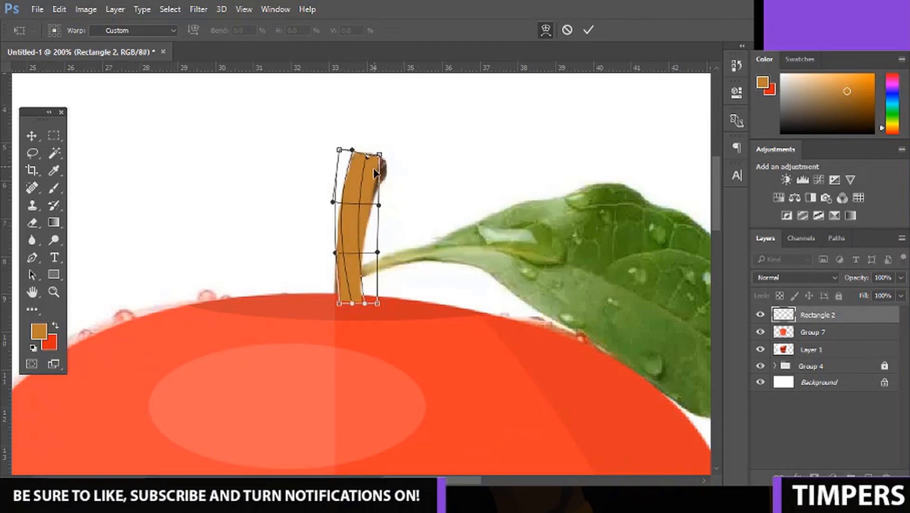
right_click(361, 159)
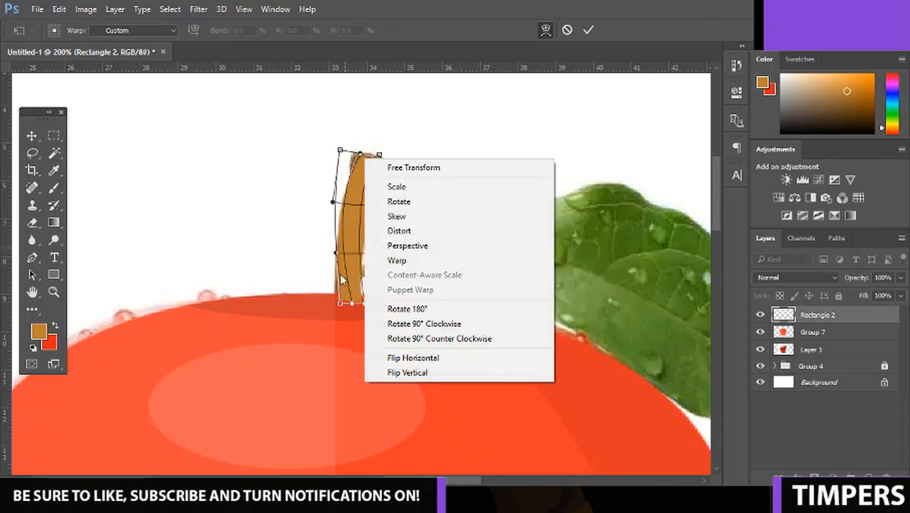
left_click(339, 294)
left_click_drag(342, 293, 335, 290)
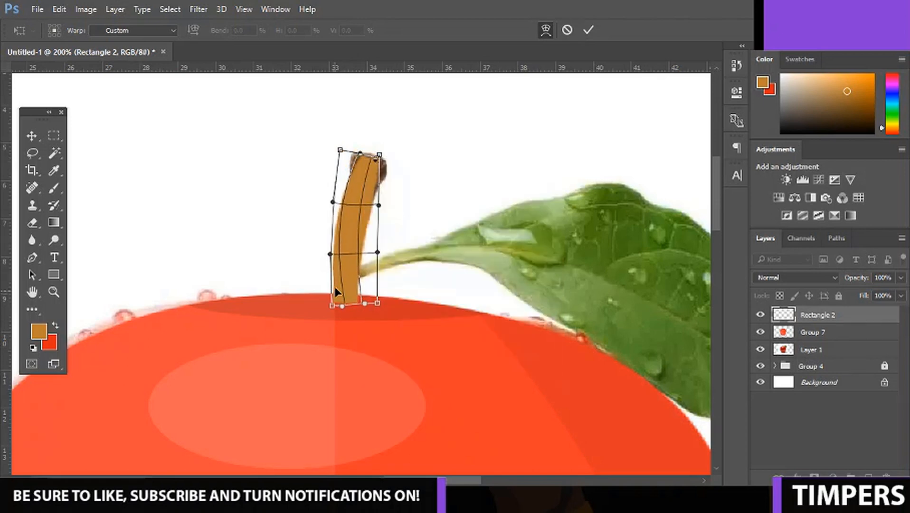
left_click_drag(377, 226, 370, 226)
left_click_drag(378, 160, 374, 188)
right_click(392, 164)
left_click(378, 163)
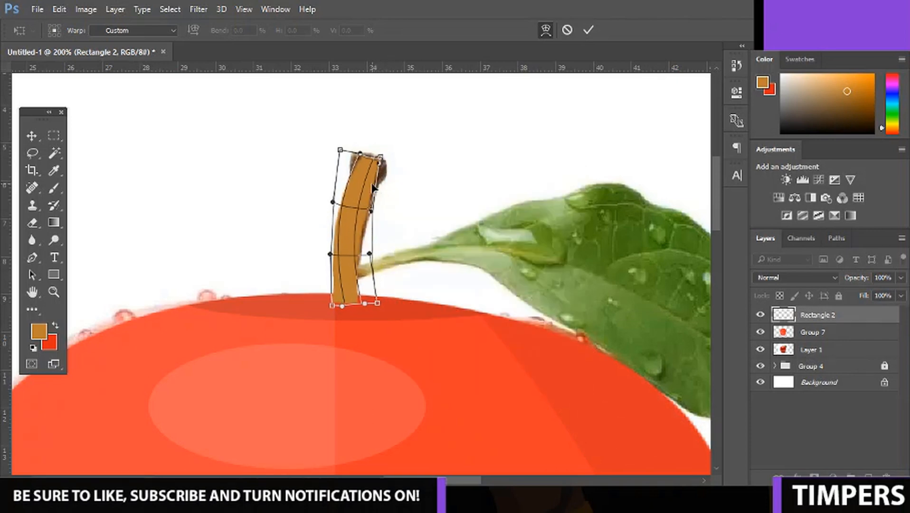
key("Return")
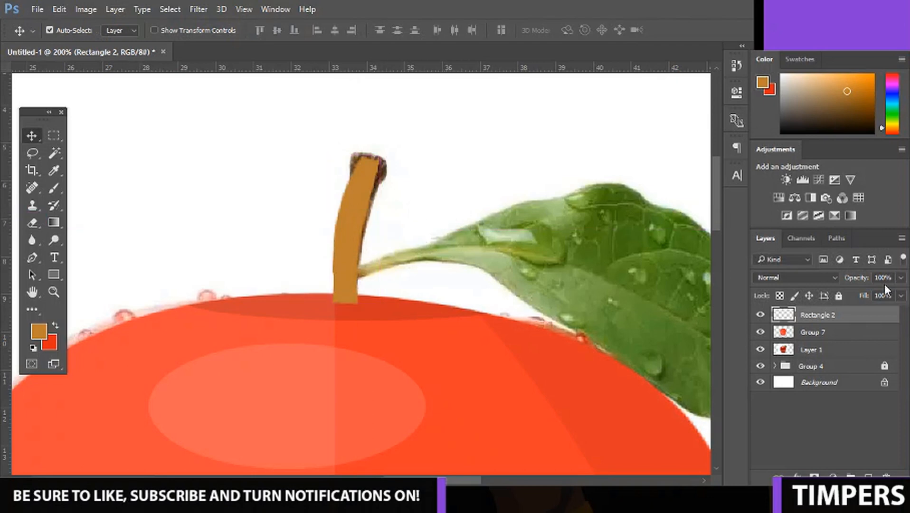
Move the stem layer below the apple layer so the apple covers the stem's base.
mouse_move(852, 317)
left_mouse_down()
mouse_move(855, 373)
mouse_move(853, 328)
left_mouse_up()
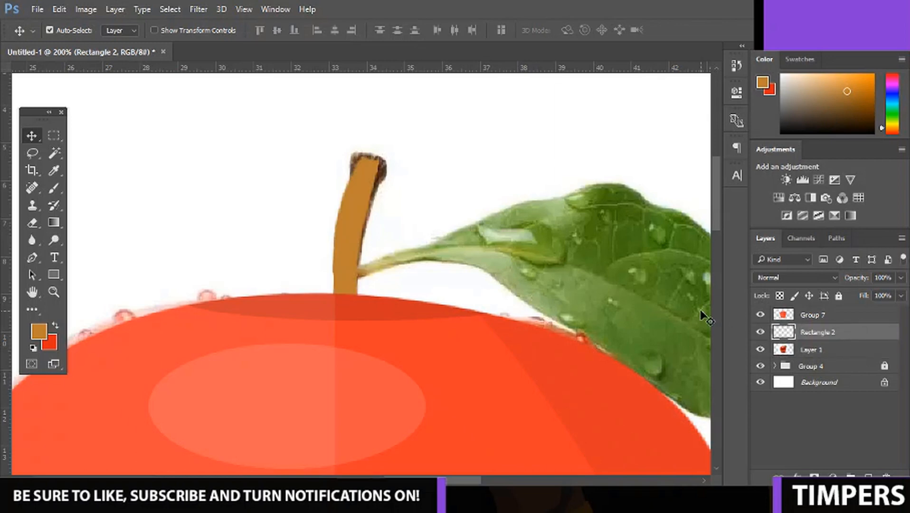
key("ctrl+minus")
key("ctrl+plus")
key("ctrl+plus")
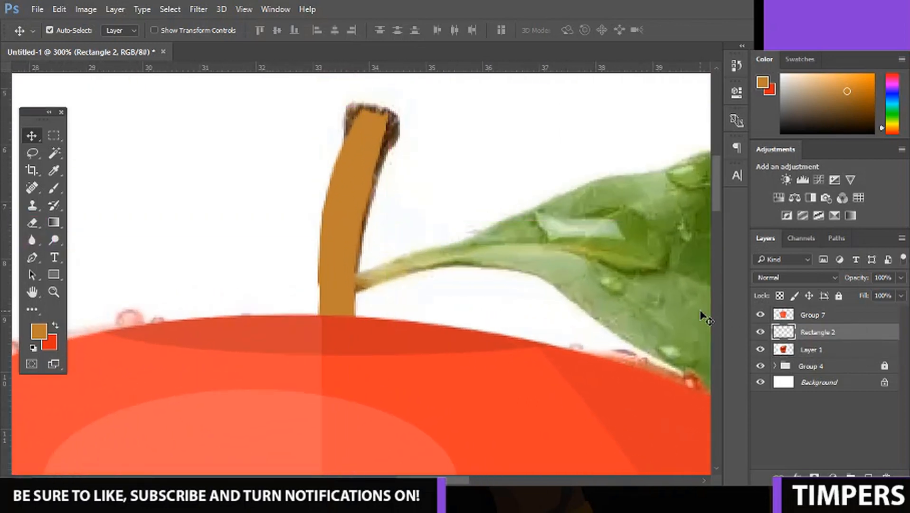
Add a new layer above the stem and clip it to the stem layer.
left_click(868, 475)
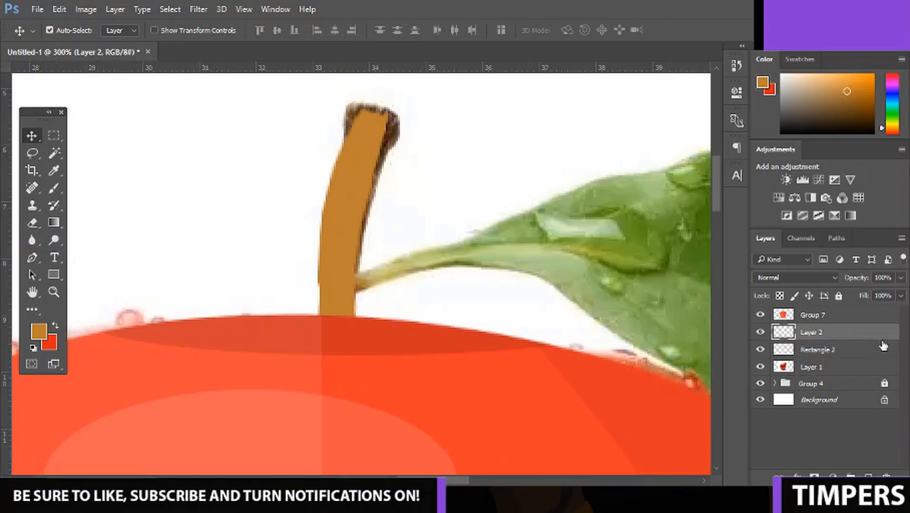
right_click(878, 332)
left_click(609, 313)
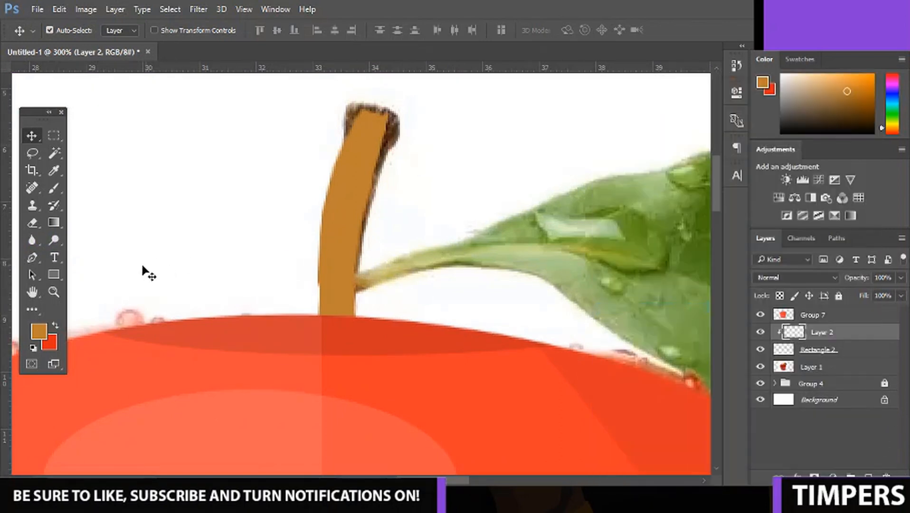
Choose the Pen tool and set the foreground colour to black (#000000).
left_click(32, 257)
left_click(46, 336)
type("000000")
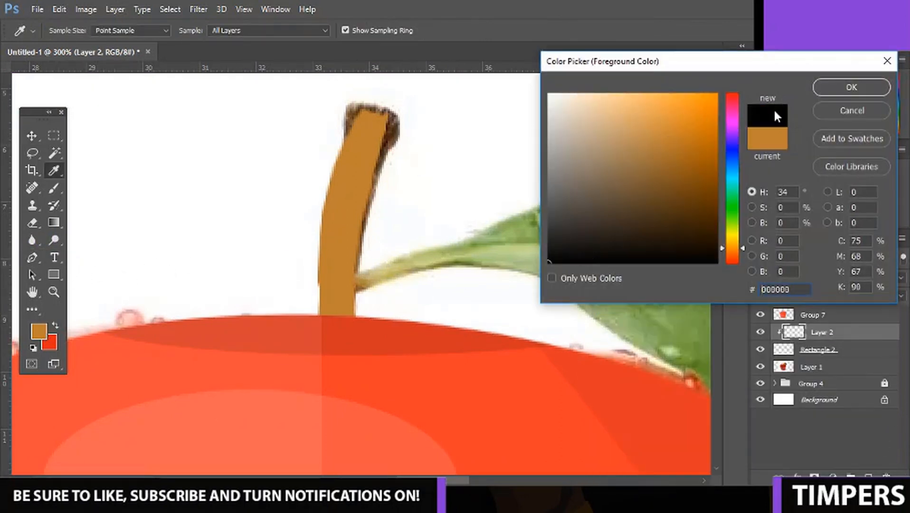
left_click(847, 90)
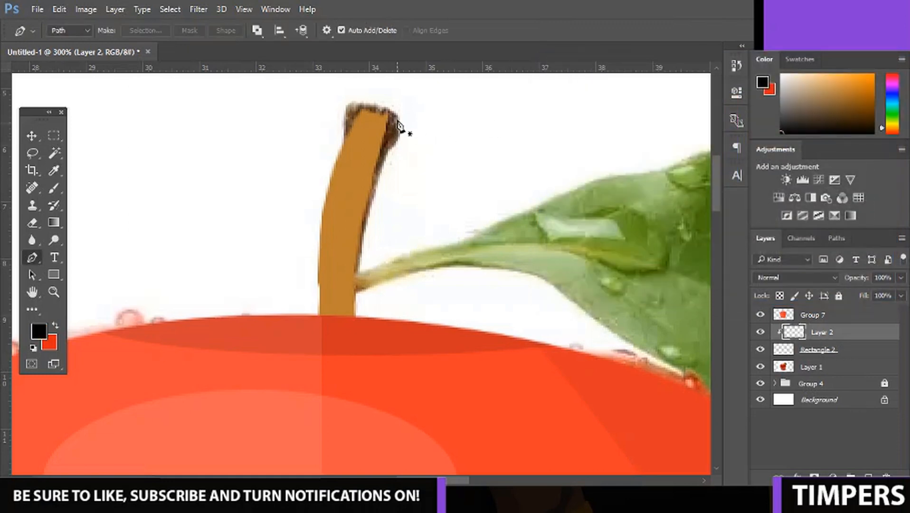
Outline the stem's right side with a curved inner edge using the Pen tool, and convert the path to a selection.
left_click(380, 105)
left_click(338, 327)
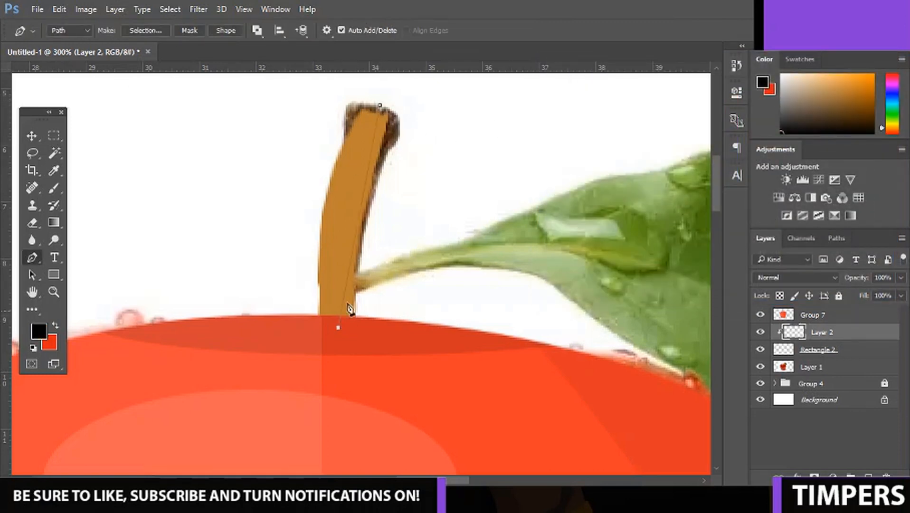
left_click_drag(359, 219, 385, 181)
right_click(348, 208, "ctrl")
left_click(447, 100)
key("ctrl+z")
left_click(385, 331)
left_click(400, 121)
left_click(393, 108)
left_click(380, 106)
right_click(360, 141)
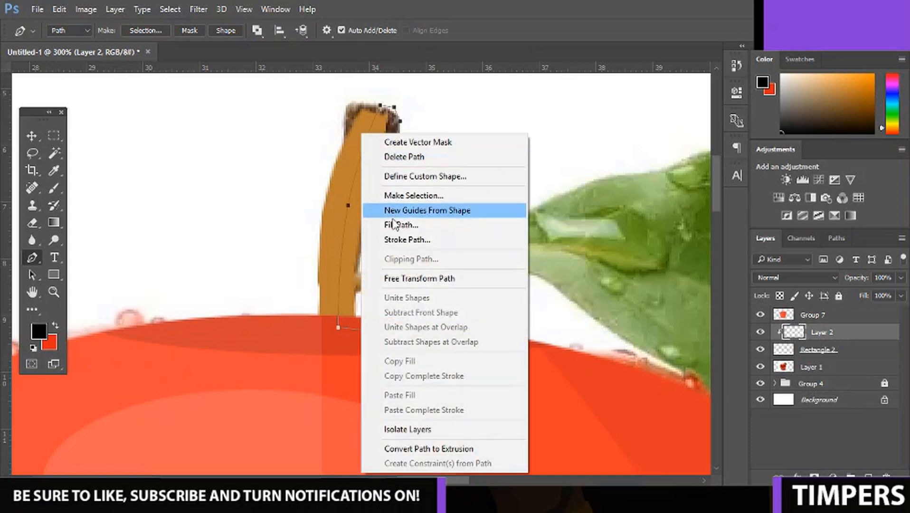
left_click(403, 196)
key("Return")
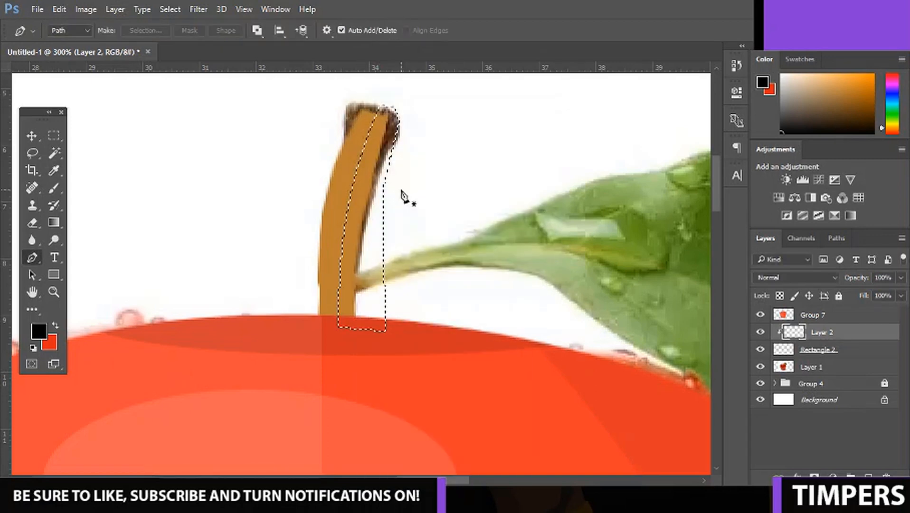
Fill the stem's shadow selection with black, deselect it, and lower the shadow layer's opacity to 16%.
key("alt+BackSpace")
key("ctrl+d")
left_click(900, 277)
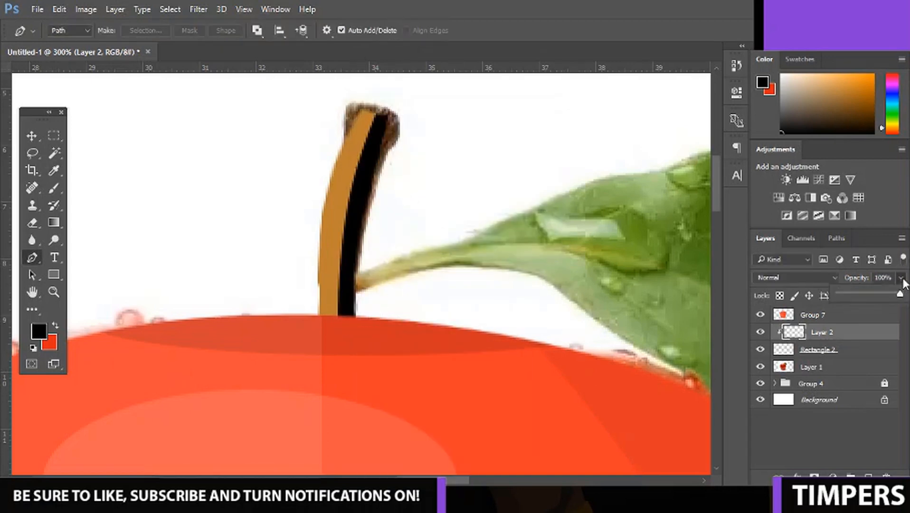
left_click_drag(899, 293, 849, 296)
Group the stem with its shadow layer, and group the result together with the apple group.
key("ctrl+minus")
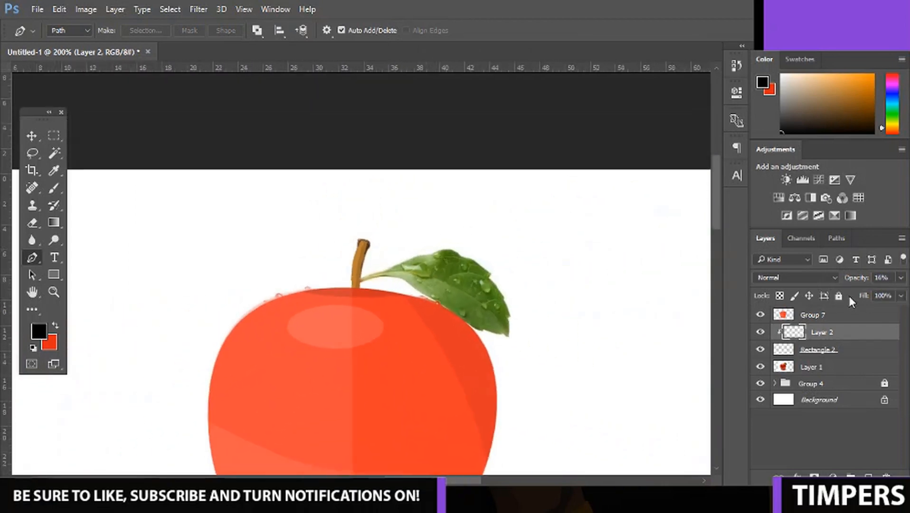
key("ctrl+minus")
key("ctrl+minus")
key("ctrl+minus")
key("ctrl+minus")
key("ctrl+plus")
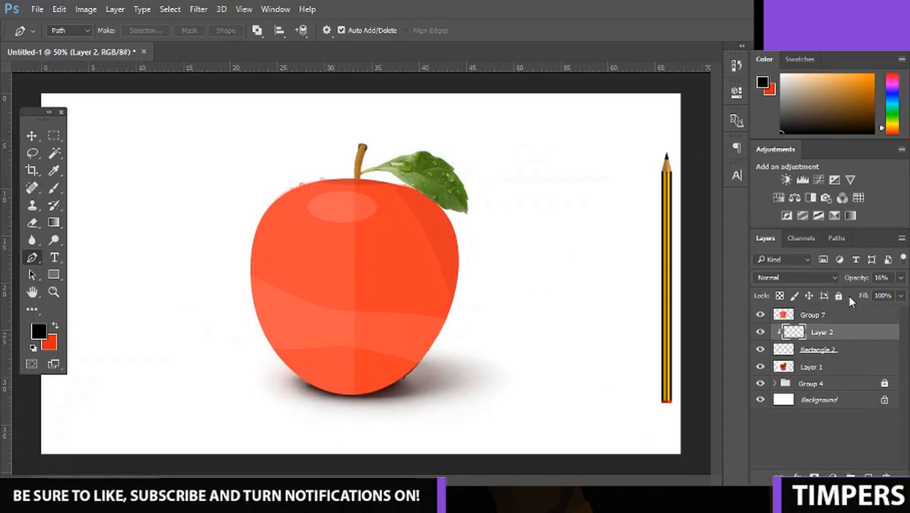
left_click(844, 351, "shift")
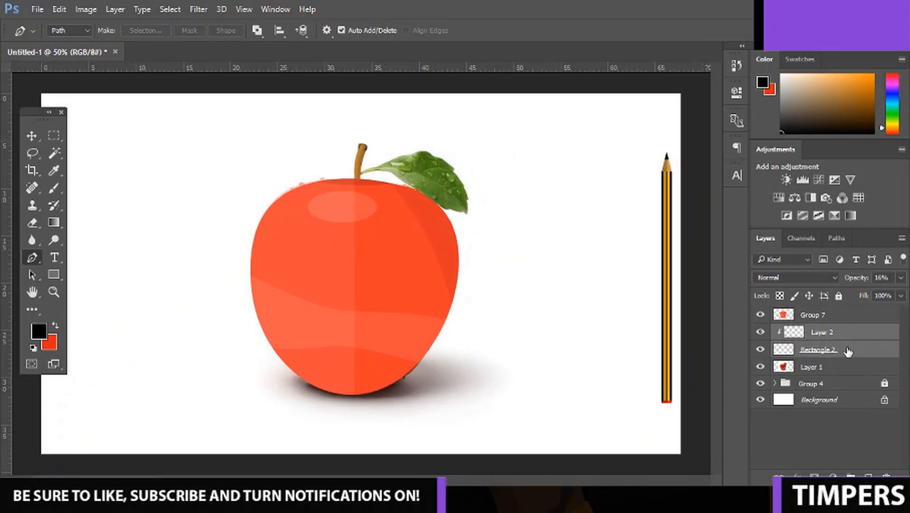
key("ctrl+g")
left_click(813, 316, "shift")
key("ctrl+g")
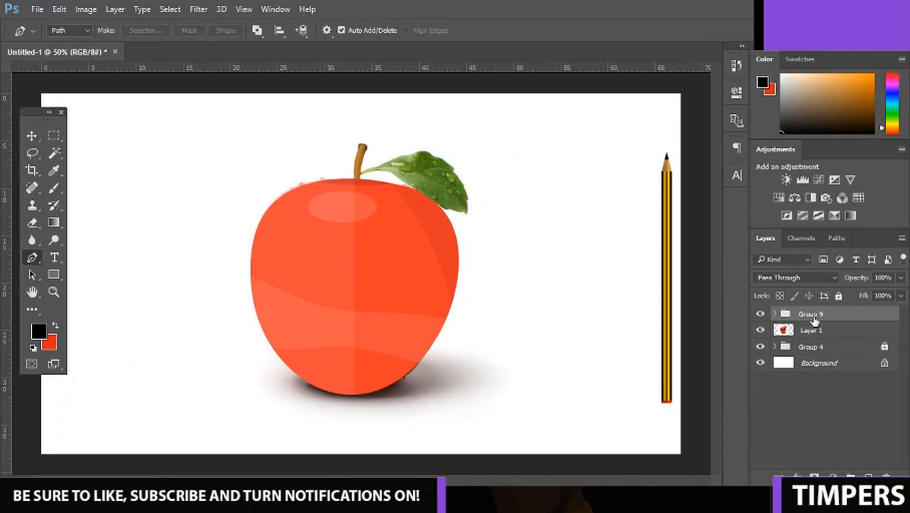
Hide the drawn apple group to examine the photo's leaf up close, and show the group again.
left_click(760, 315)
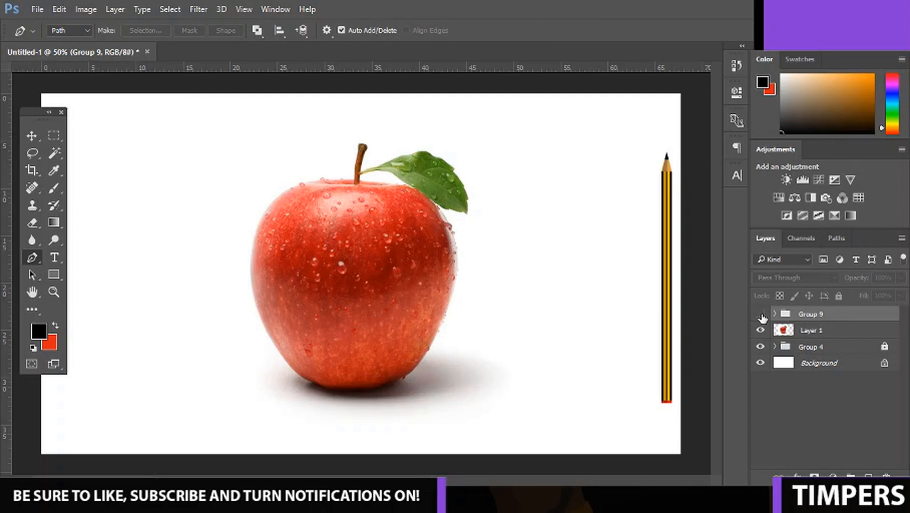
left_click(760, 314)
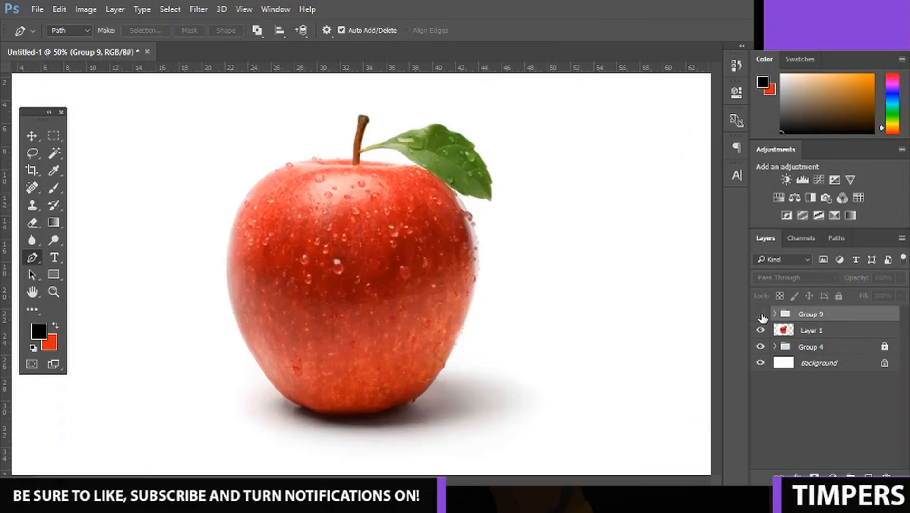
key("ctrl+1")
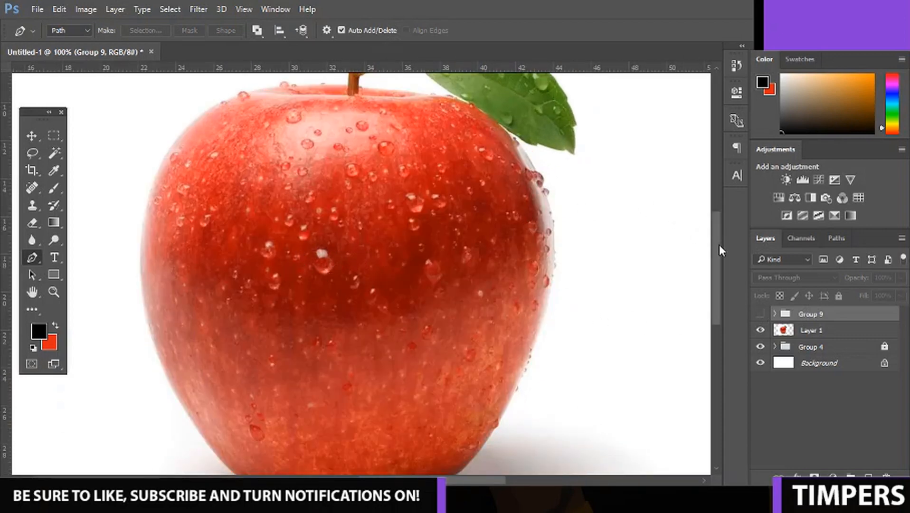
left_click_drag(718, 244, 721, 214)
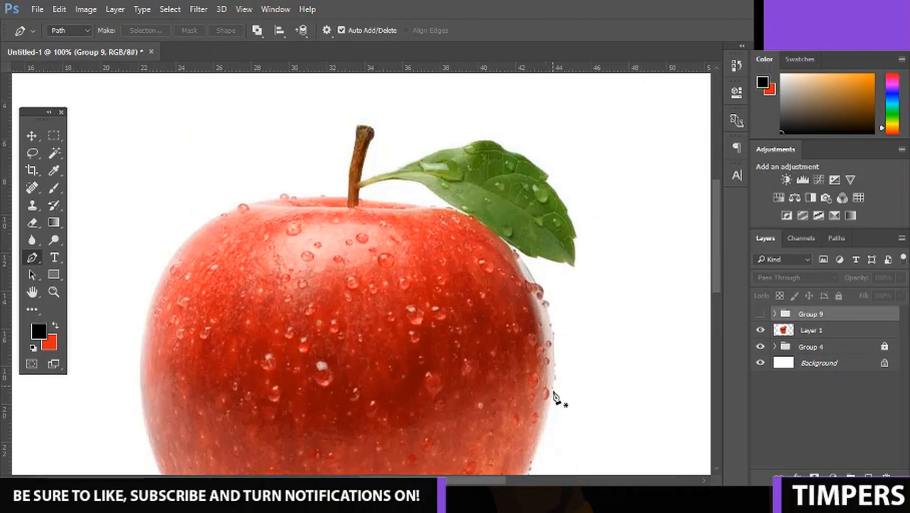
left_click_drag(500, 479, 513, 479)
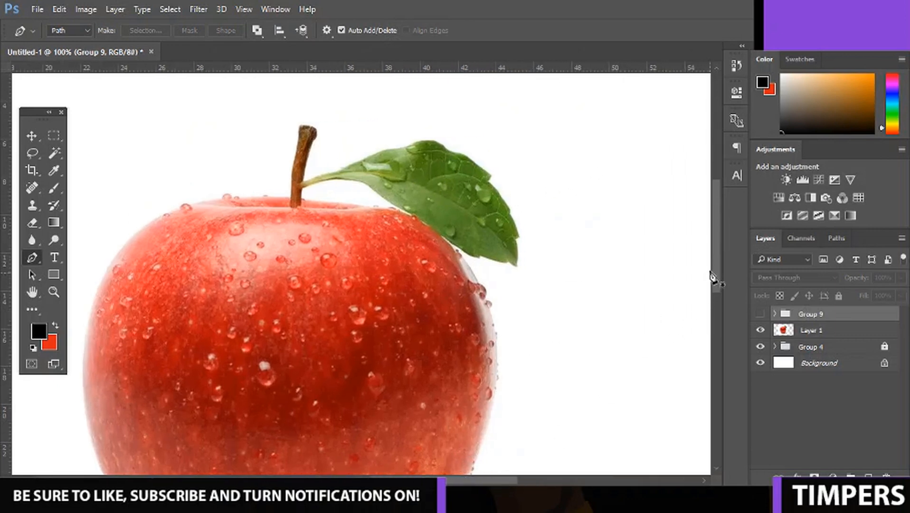
left_click_drag(714, 277, 721, 255)
key("ctrl+plus")
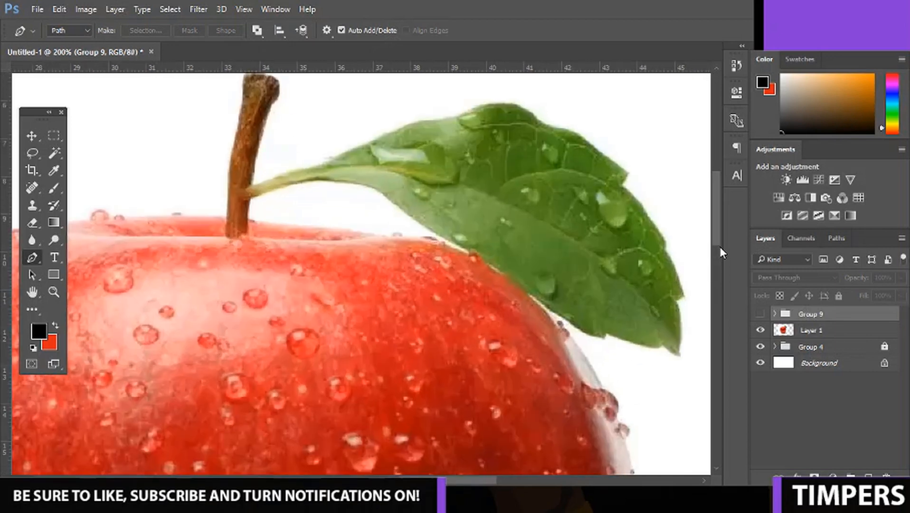
left_click_drag(471, 479, 516, 477)
left_click_drag(715, 210, 717, 205)
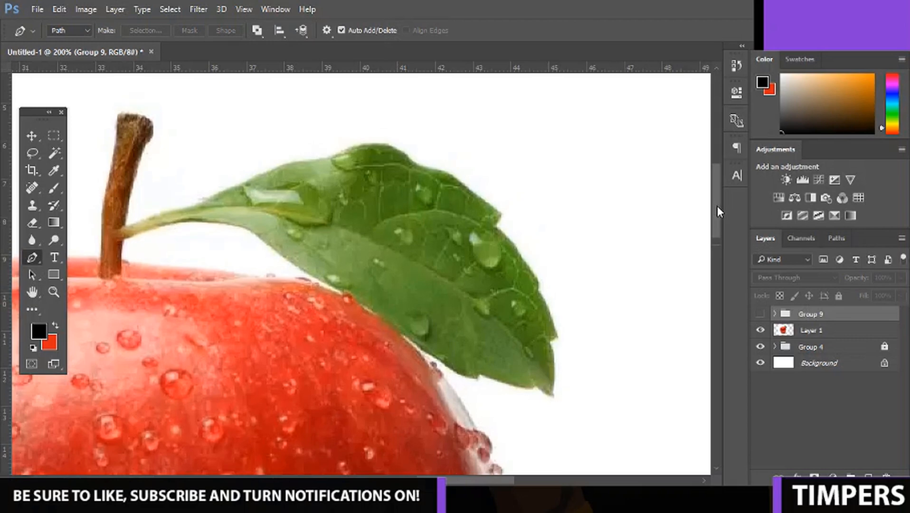
left_click(759, 313)
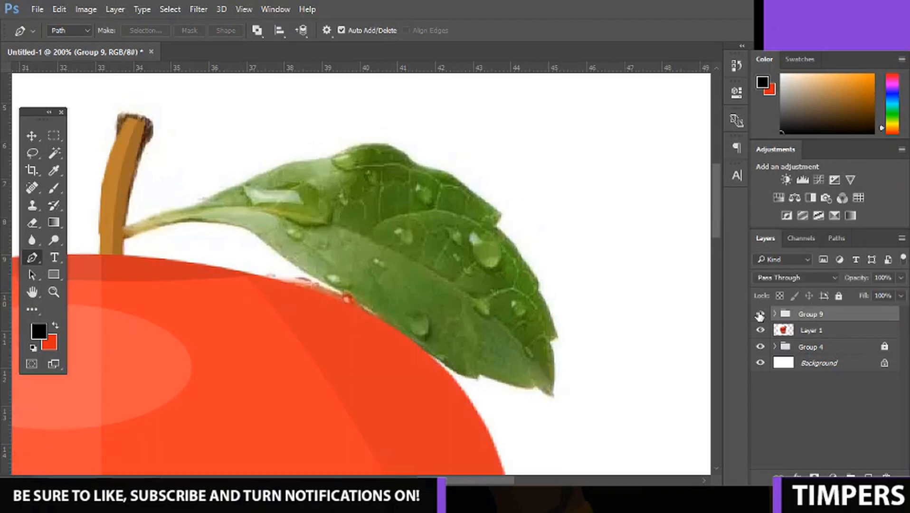
Add a new layer directly above the reference photo and start a Pen path on the stem beside the leaf stalk.
left_click(836, 333)
key("ctrl+shift+alt+n")
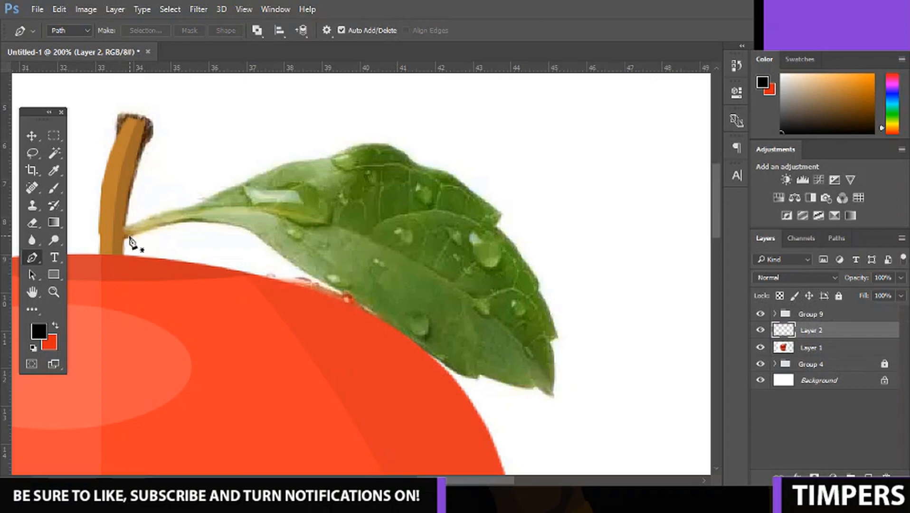
left_click(116, 241)
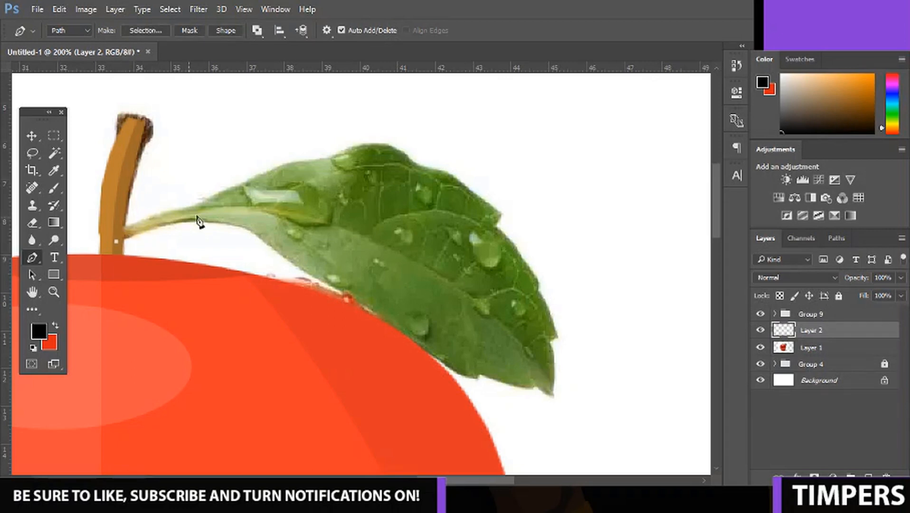
left_click(254, 233)
right_click(254, 233)
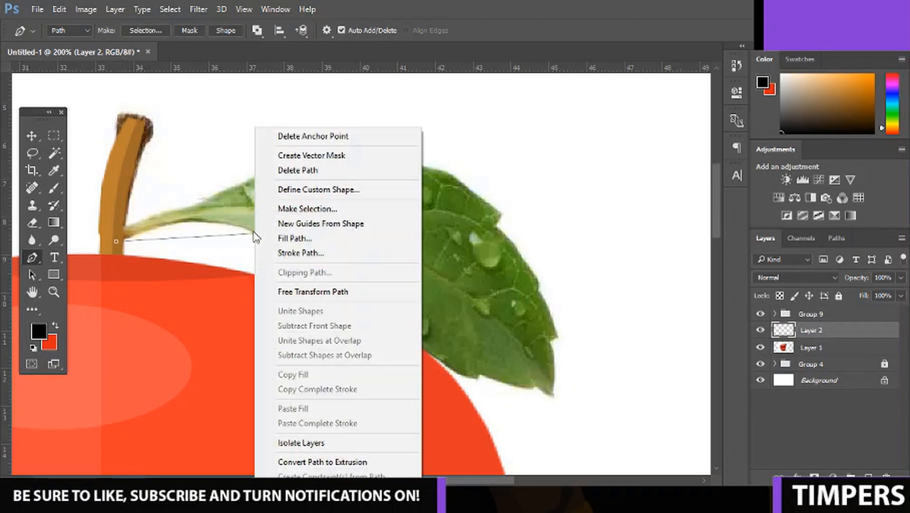
left_click(227, 223)
key("ctrl+alt+z")
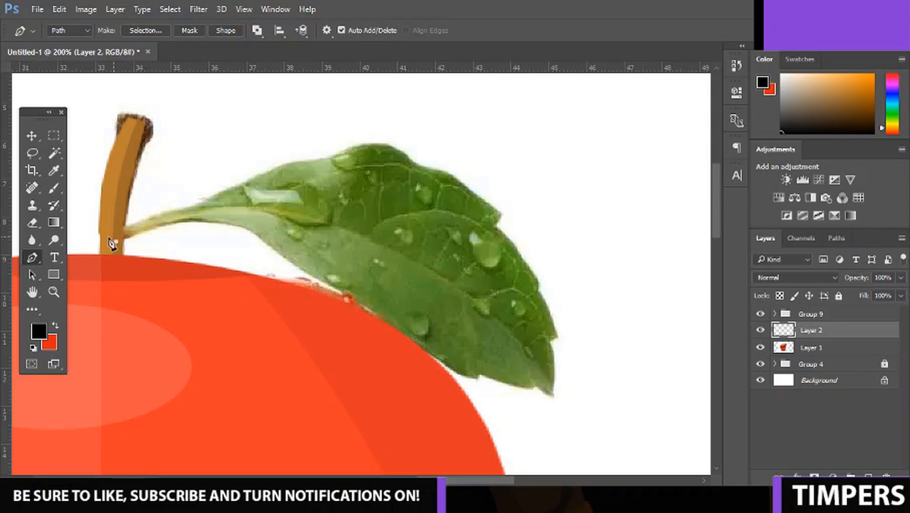
Trace the leaf's lower edge with curved Pen segments from the stalk to the notch near the tip.
left_click_drag(252, 233, 310, 263)
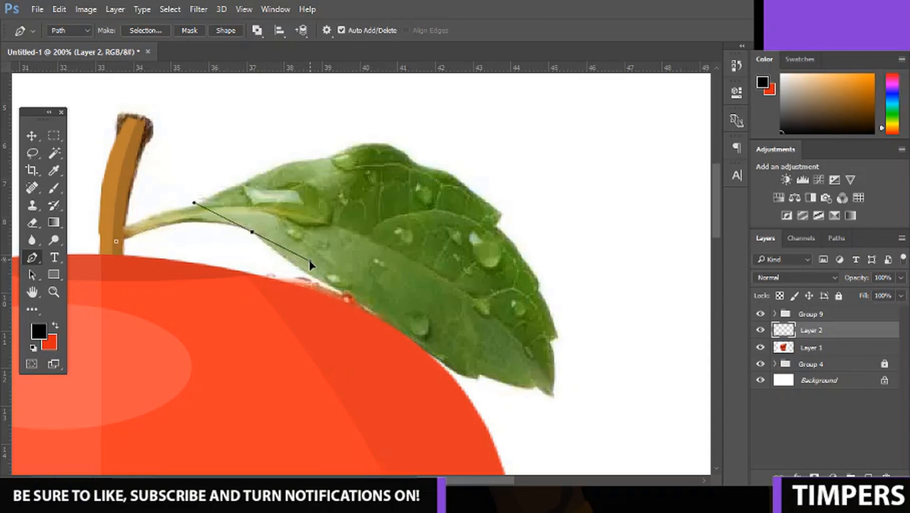
left_click(252, 232, "alt")
left_click_drag(328, 286, 364, 298)
key("ctrl+alt+z")
key("ctrl+alt+z")
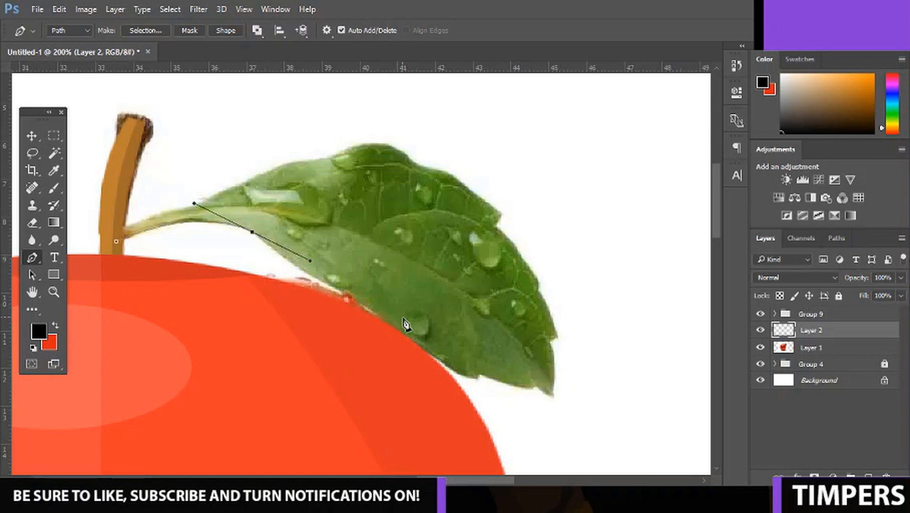
left_click(473, 380)
left_click_drag(498, 383, 551, 426)
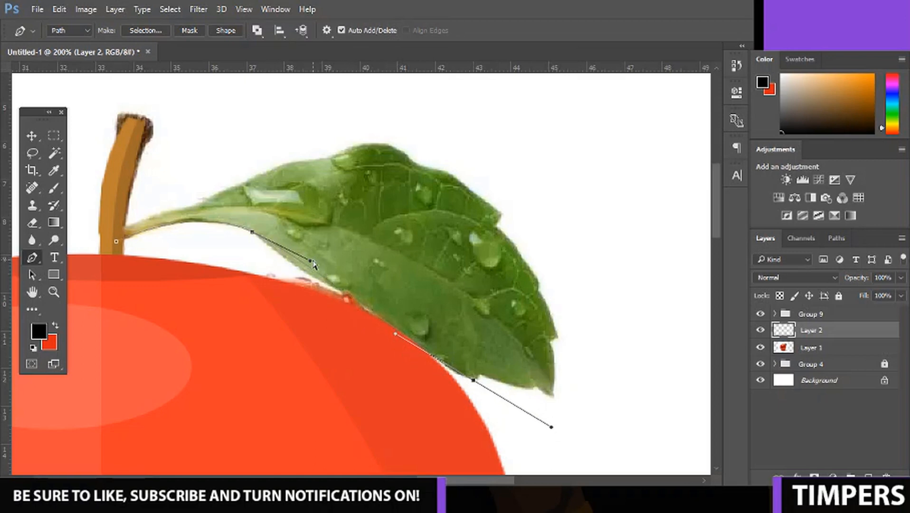
left_click_drag(310, 260, 323, 273)
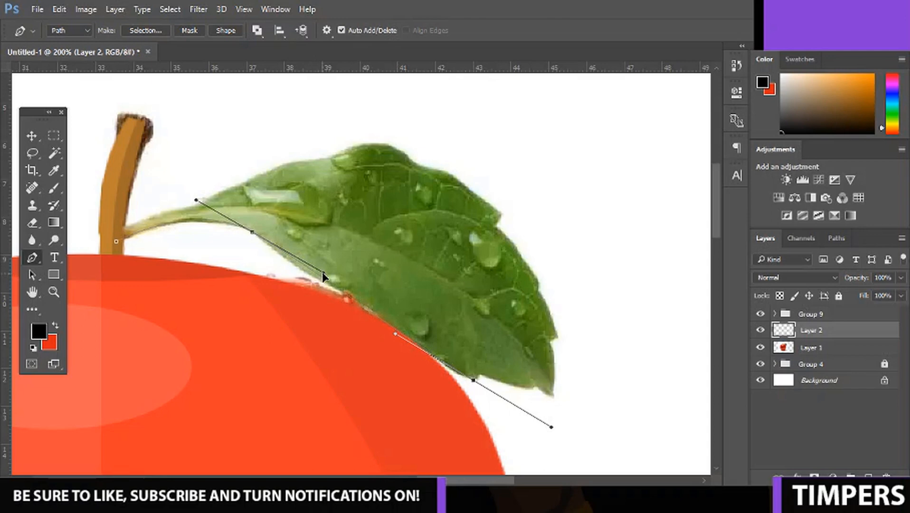
left_click(474, 381, "alt")
Continue the Pen path around the small lower notch, the pointed leaf tip and the notch just above it.
left_click(481, 375)
right_click(481, 374)
left_click(481, 377)
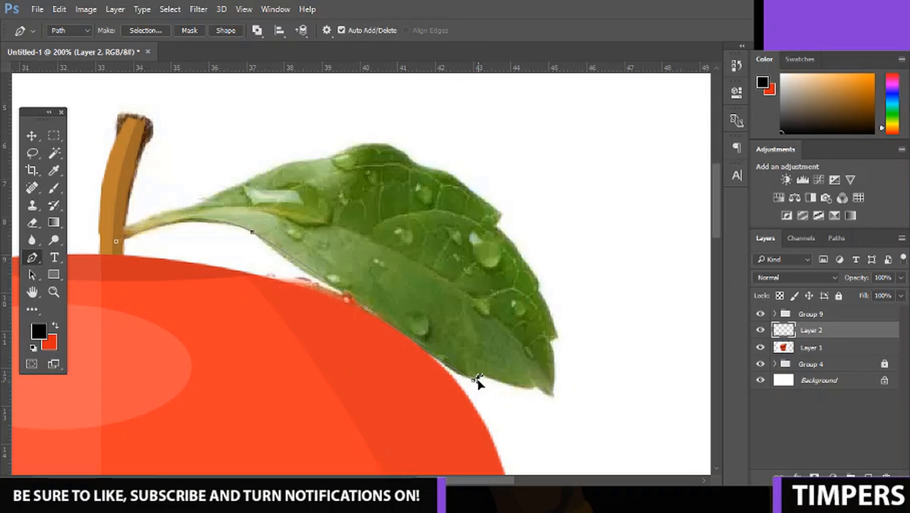
left_click(537, 386)
left_click_drag(516, 383, 516, 386)
left_click(551, 397)
left_click(549, 343)
left_click(550, 361)
right_click(551, 360, "ctrl")
left_click_drag(551, 360, 554, 360, "ctrl")
left_click(558, 335)
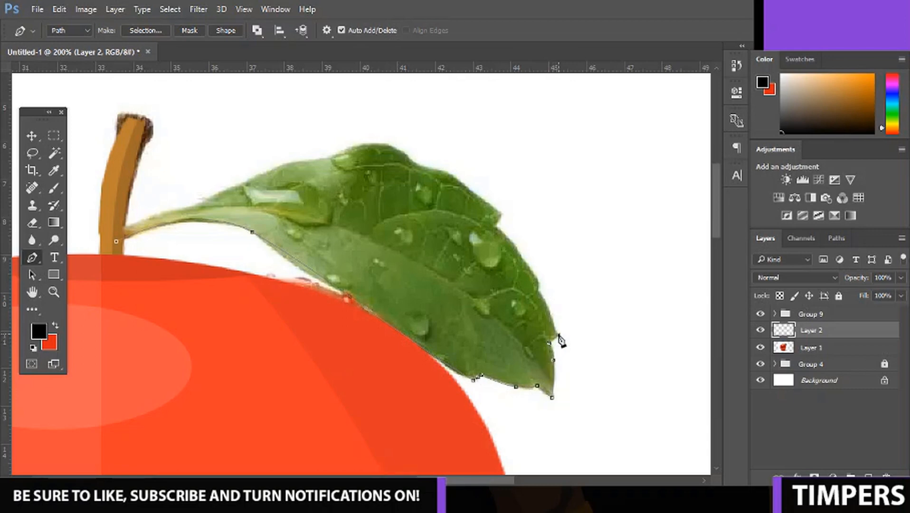
Trace the leaf's right edge upward with a curved segment and add a corner at the upper notch.
left_click(539, 287)
left_click_drag(496, 227, 444, 175)
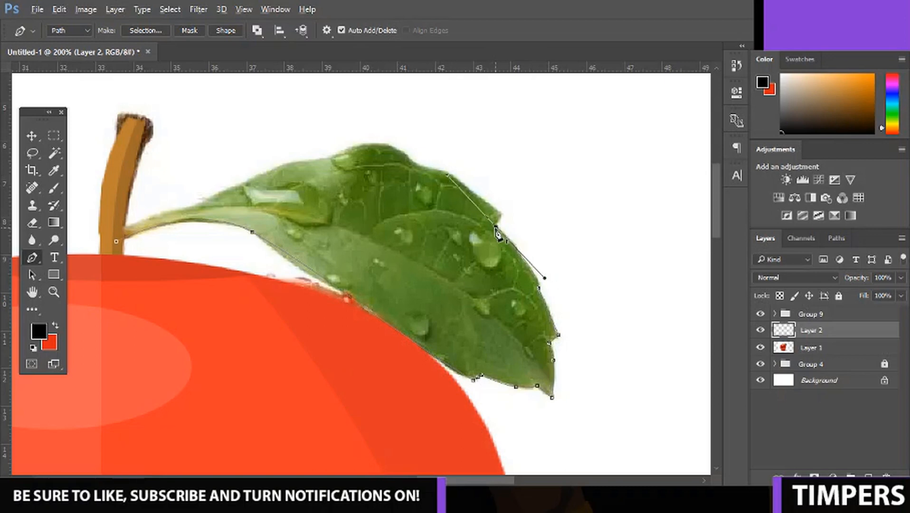
left_click(495, 227, "alt")
left_click(501, 217)
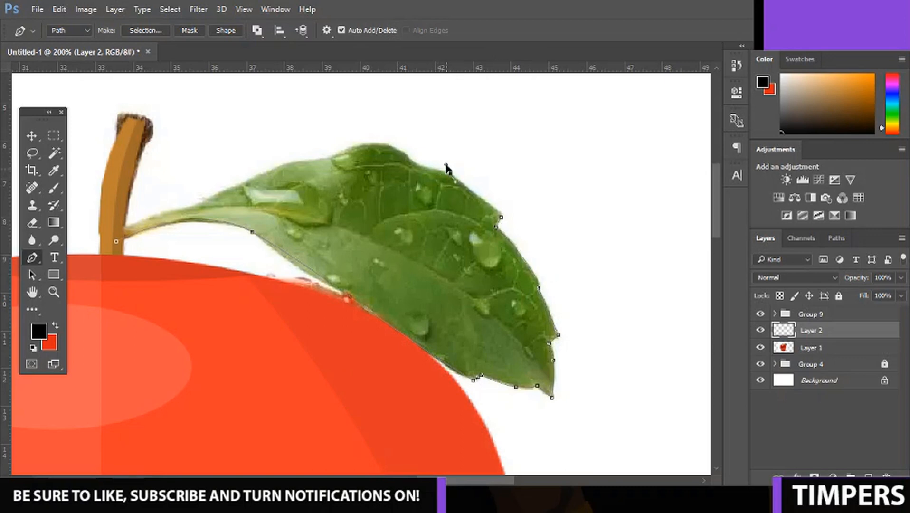
Trace the leaf's wavy top edge with Pen anchor points over its highest bulge toward the stalk.
left_click_drag(450, 172, 435, 160)
key("ctrl+z")
left_click(450, 173, "alt")
mouse_move(405, 158)
left_mouse_down()
mouse_move(404, 141)
mouse_move(397, 150)
left_mouse_up()
left_click(405, 159, "alt")
key("ctrl+z")
left_click_drag(296, 167, 228, 193)
left_click(337, 155, "alt")
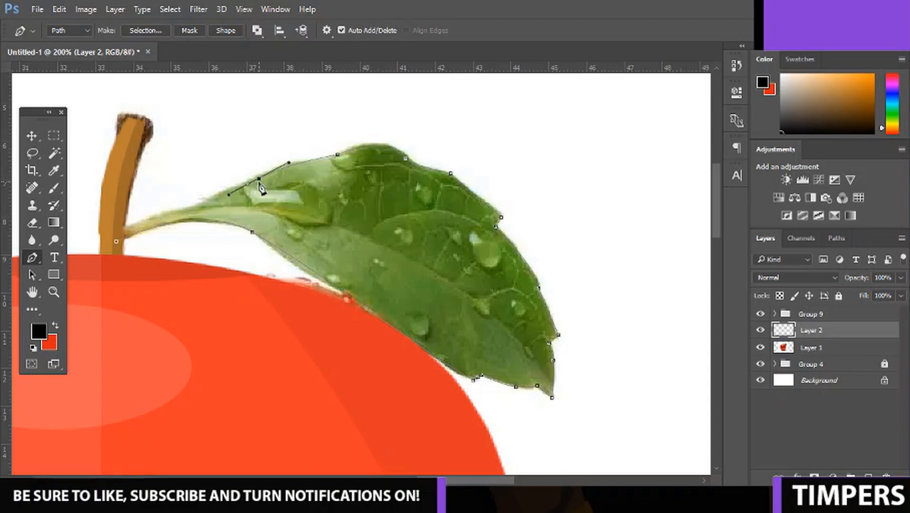
Close the leaf path along the upper side of the stalk at the stem, and convert it to a selection.
left_click(260, 179, "alt")
left_click(224, 193)
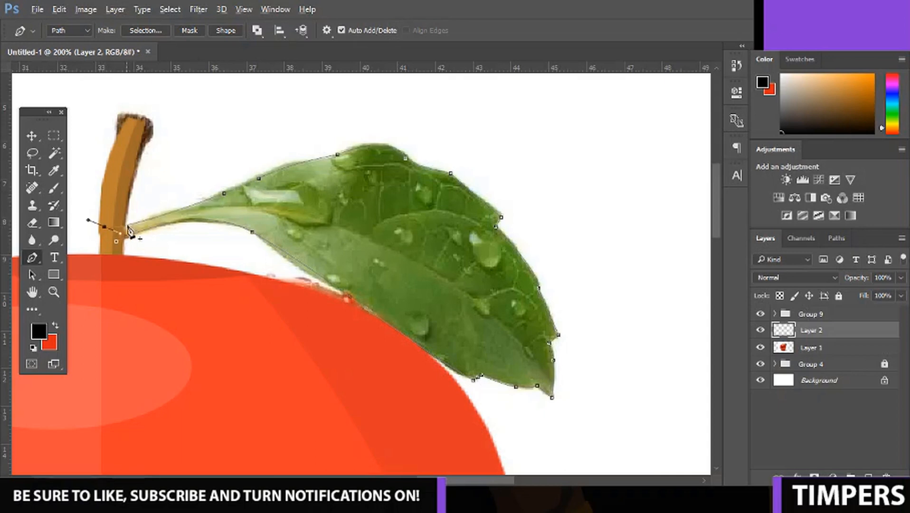
left_click_drag(105, 227, 116, 241)
right_click(263, 199)
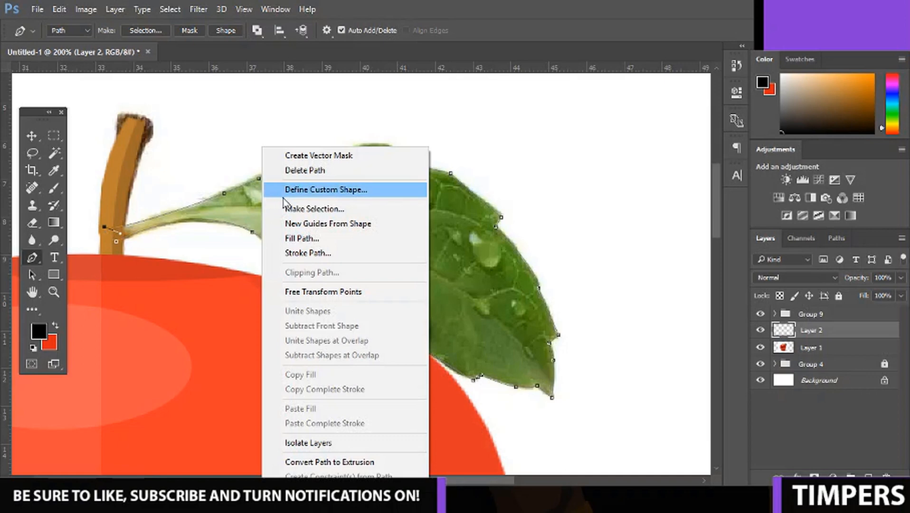
left_click(341, 209)
key("Return")
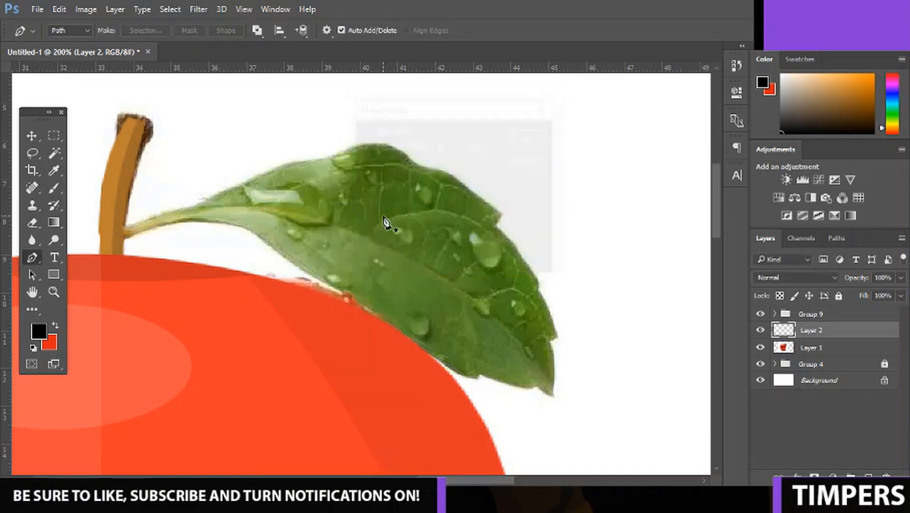
Sample a dark green from the photo's leaf, fill the leaf selection with it, and deselect.
key("i")
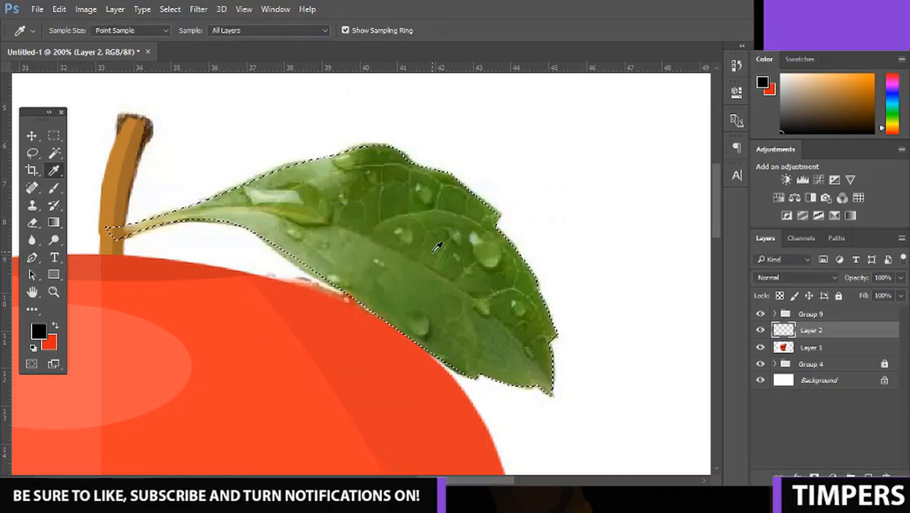
left_click(432, 242)
key("p")
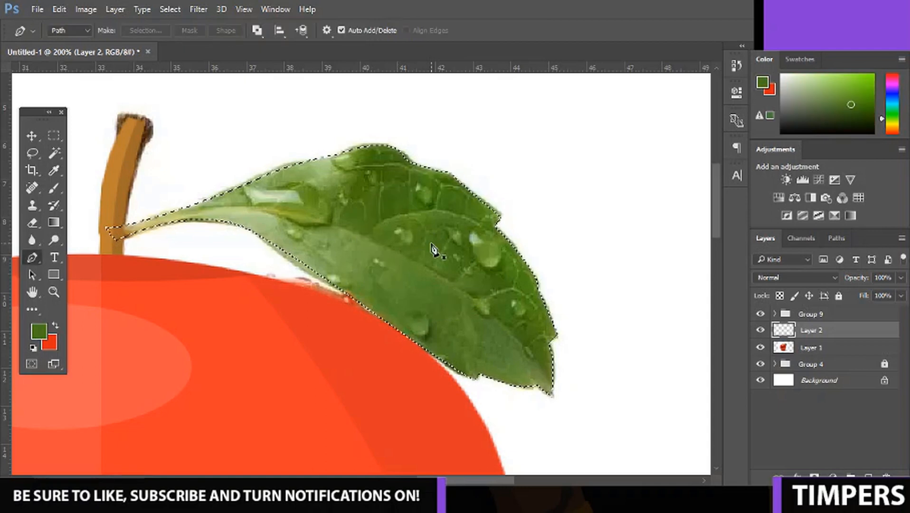
key("alt+BackSpace")
key("ctrl+d")
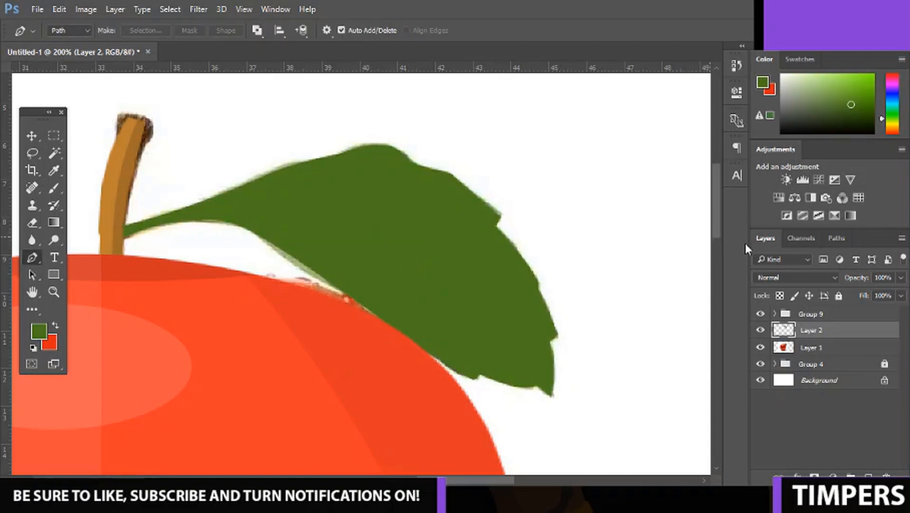
Add a new layer above the green leaf layer and clip it to the leaf.
key("ctrl+minus")
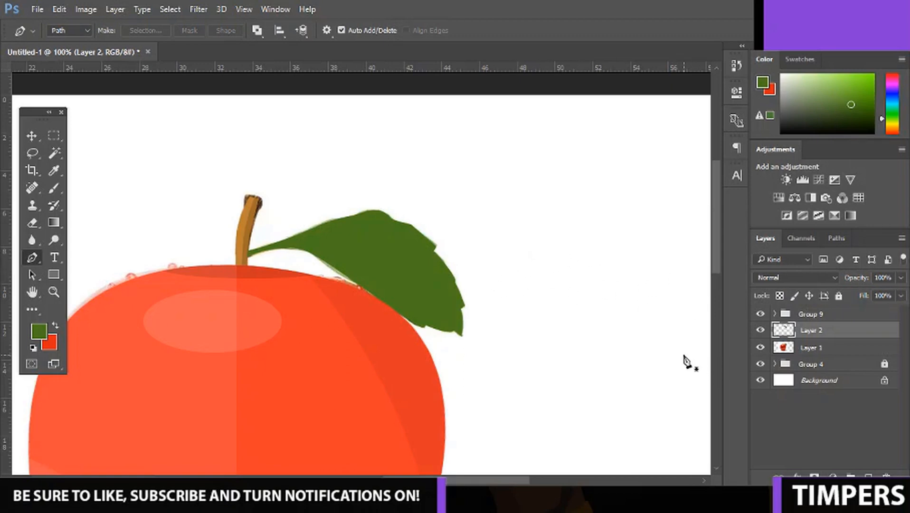
left_click(869, 476)
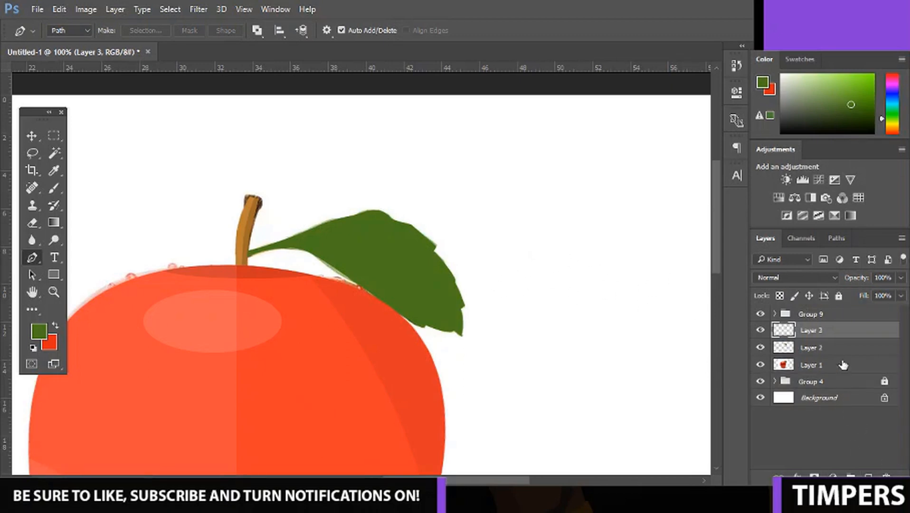
right_click(840, 341)
left_click(581, 308)
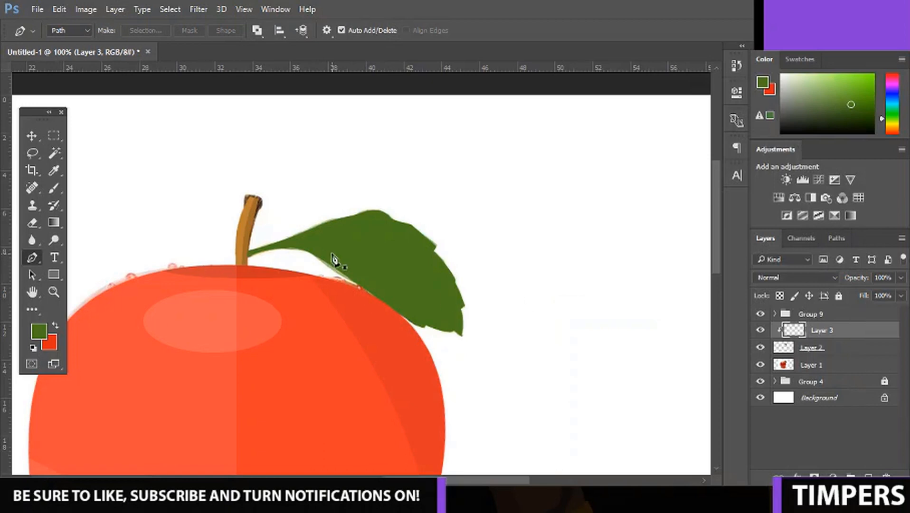
Trace the leaf's lower half with the Pen tool along a curved midrib from stem to tip, close the path, and convert it to a selection.
key("ctrl+plus")
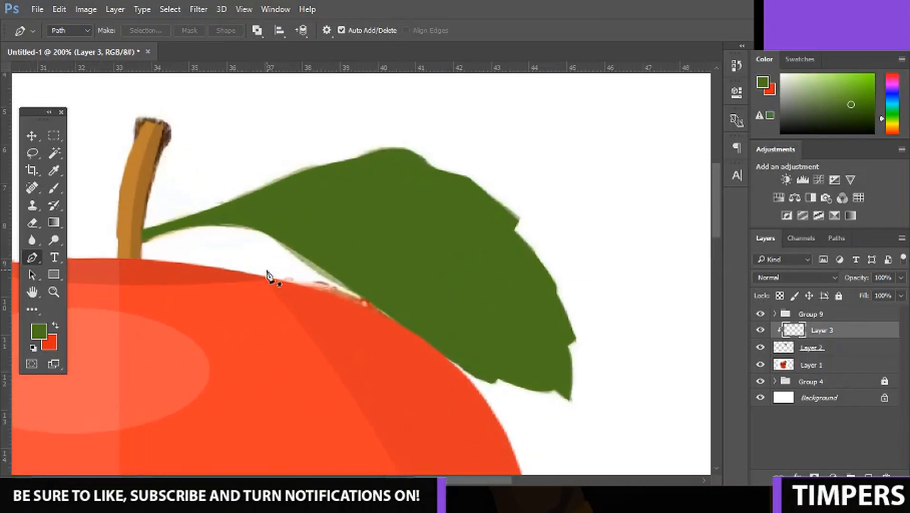
left_click(137, 237)
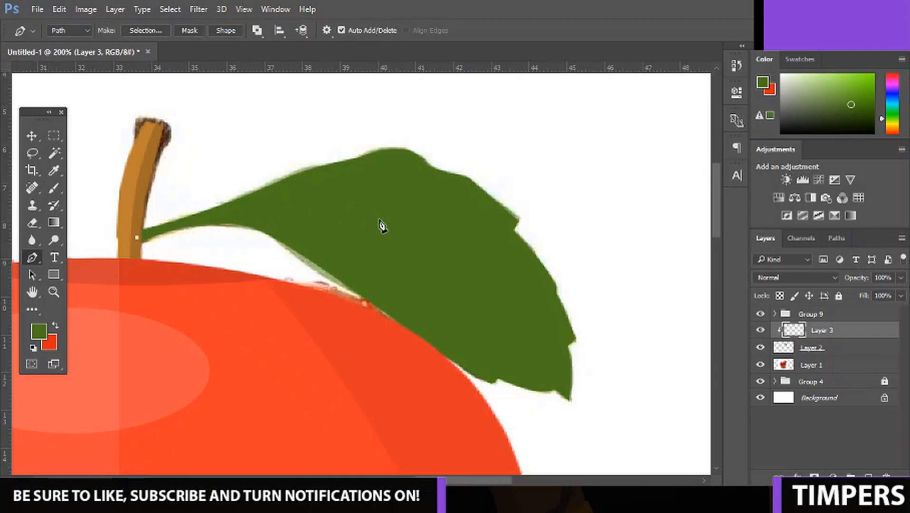
left_click_drag(383, 219, 450, 265)
left_click_drag(571, 391, 593, 460)
left_click(452, 408)
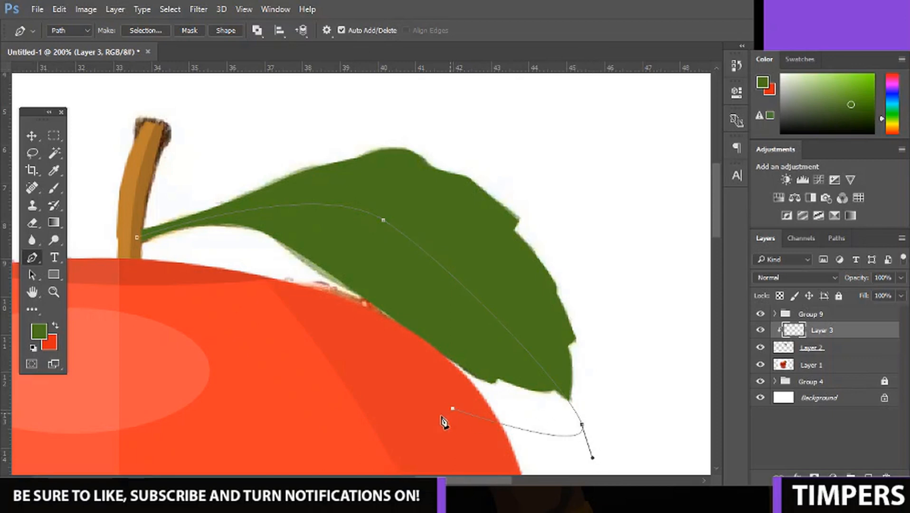
left_click_drag(309, 373, 298, 366)
left_click(218, 304)
left_click(136, 247)
right_click(264, 222)
left_click(285, 205)
key("Return")
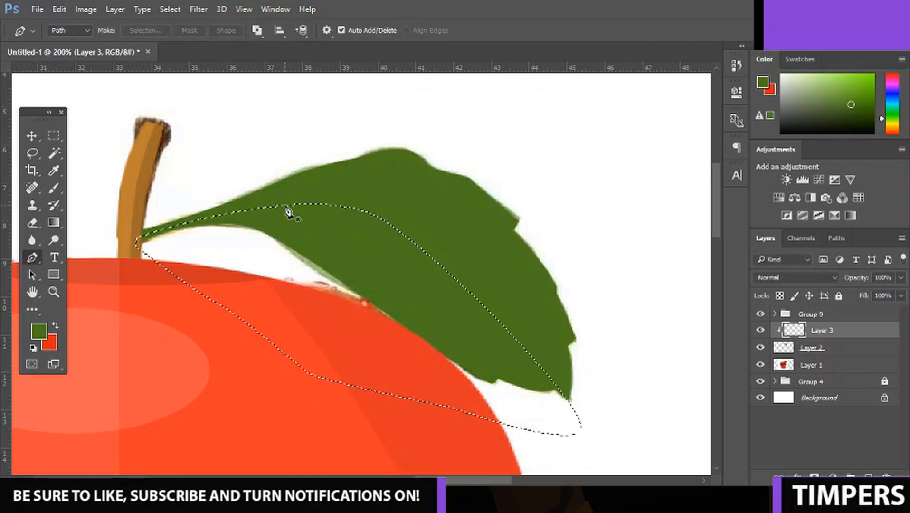
Set the foreground colour to 000000, fill the lower-leaf selection with it, and deselect.
left_click(39, 331)
type("000000")
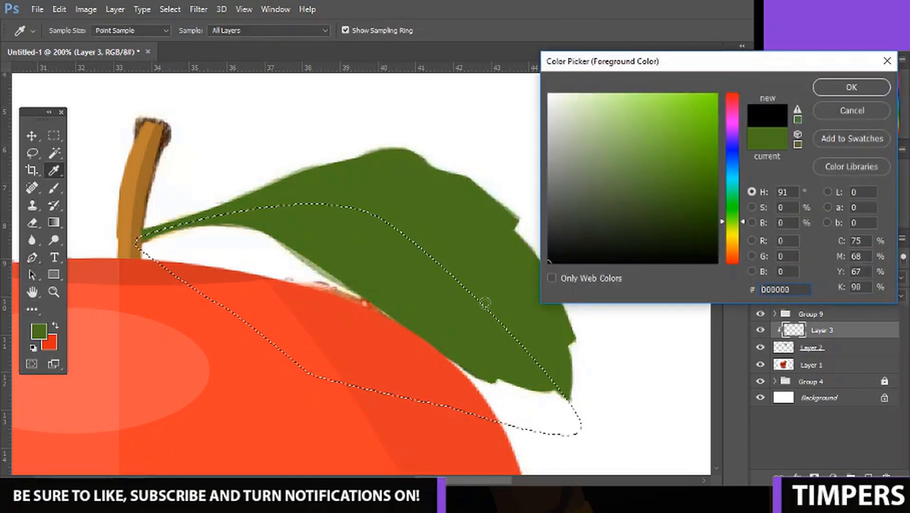
key("Return")
key("alt+BackSpace")
key("ctrl+d")
key("p")
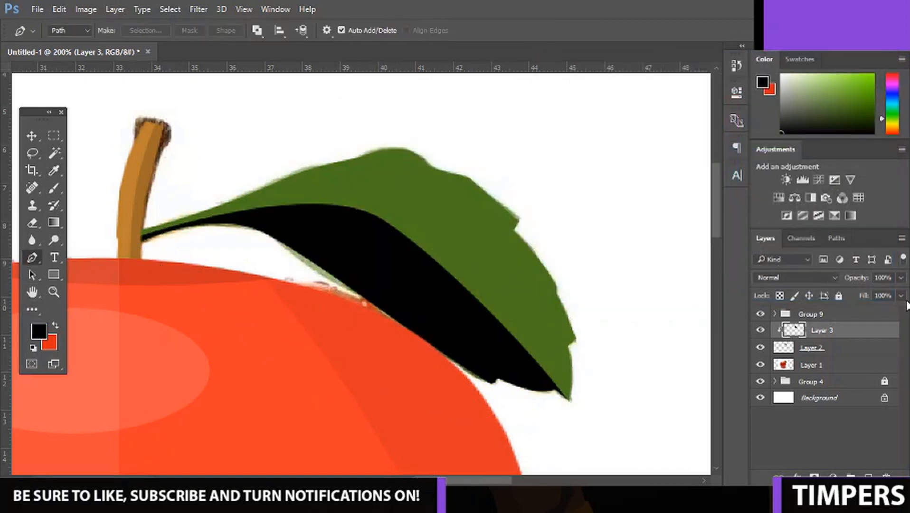
Lower the opacity of the black leaf shadow layer to 9%.
left_click(900, 278)
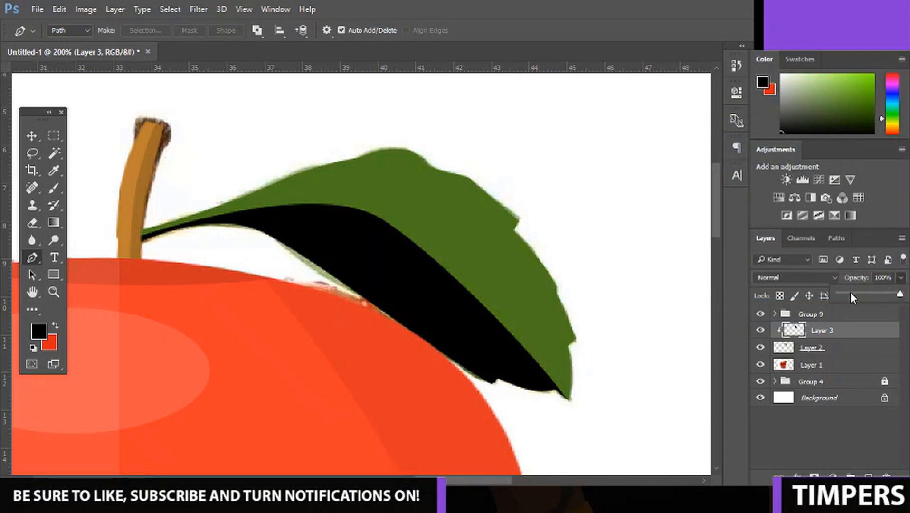
left_click(850, 294)
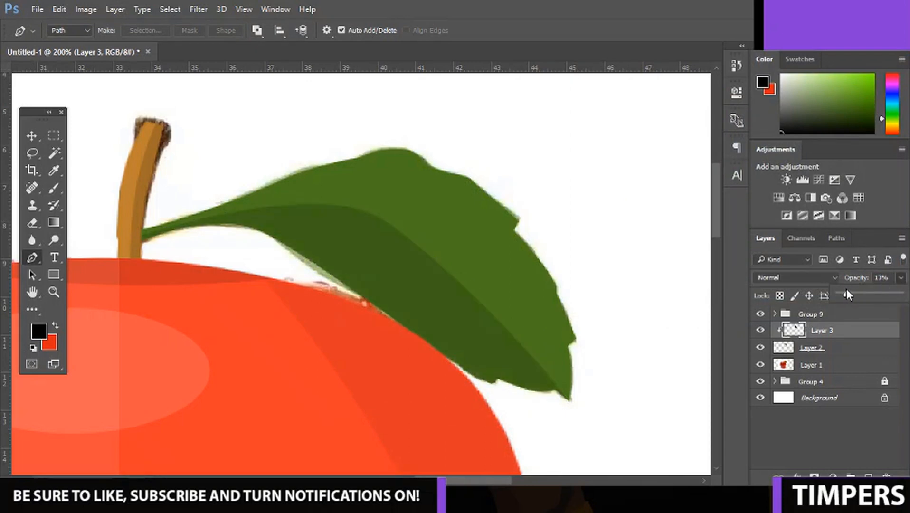
left_click_drag(846, 290, 842, 290)
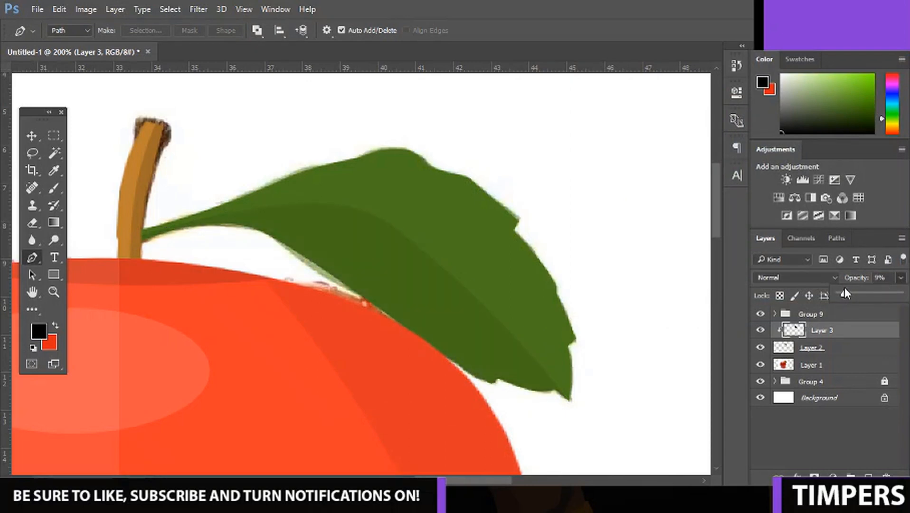
Add a new layer above the leaf shadow layer and clip it to the leaf.
left_click(868, 478)
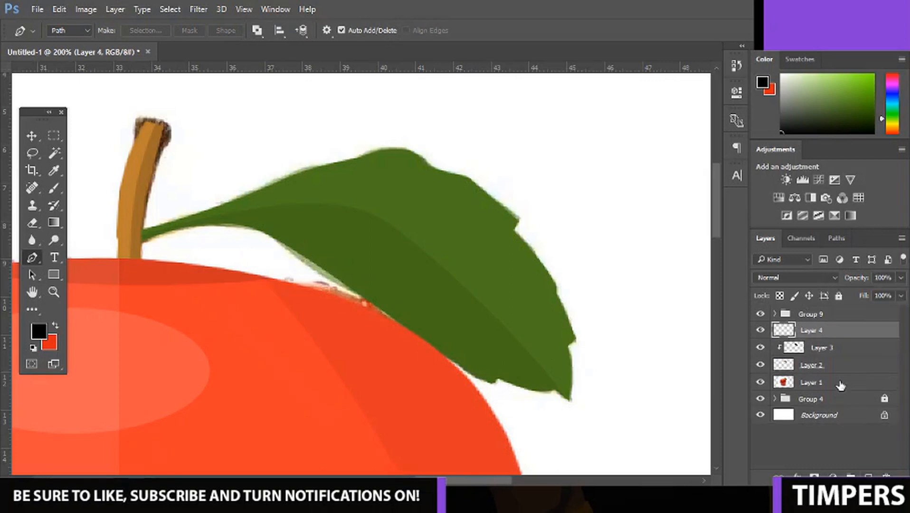
right_click(843, 331)
left_click(604, 311)
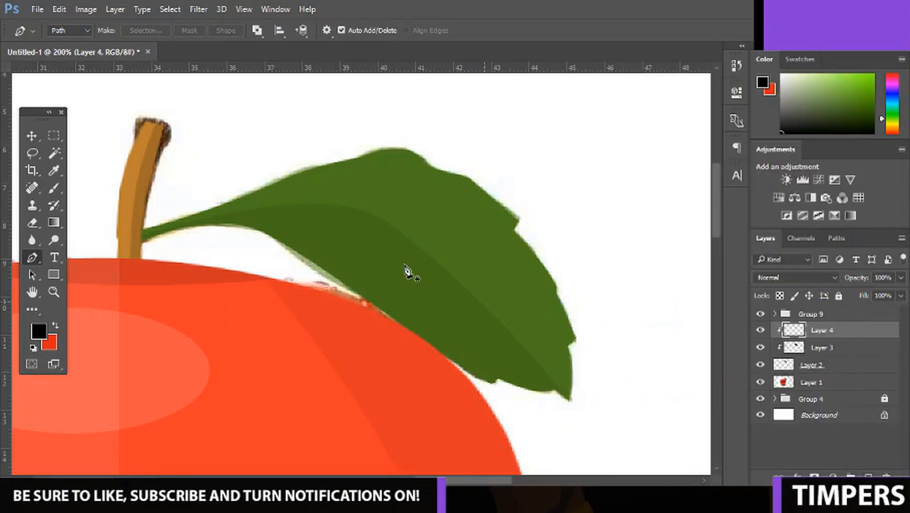
Outline a highlight area over the leaf's upper edge with a curved Pen path, close it, and convert it to a selection.
left_click(587, 316)
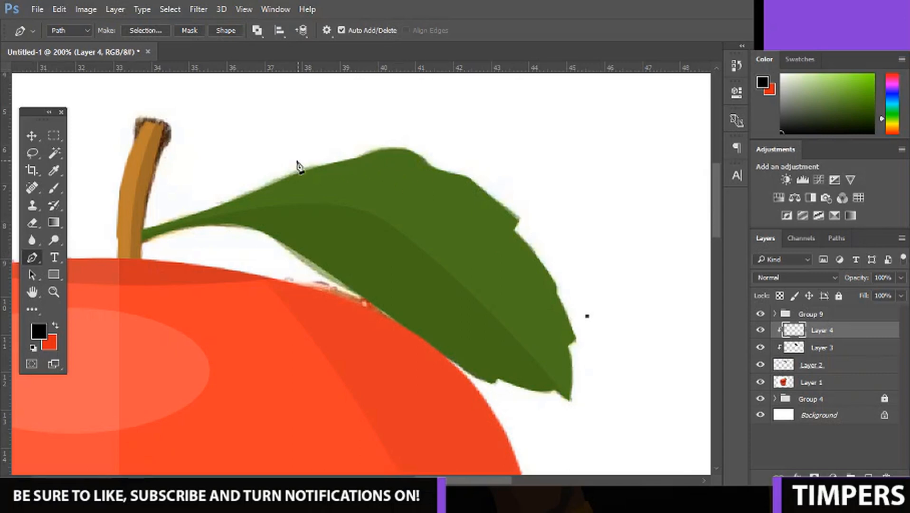
left_click_drag(294, 162, 189, 176)
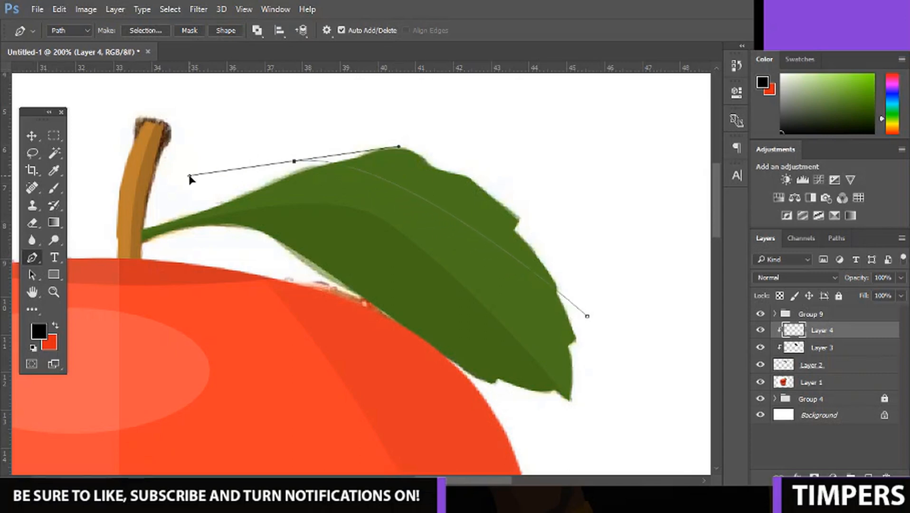
left_click(294, 162, "alt")
left_click(427, 113)
left_click_drag(528, 129, 531, 139)
left_click_drag(603, 221, 604, 237)
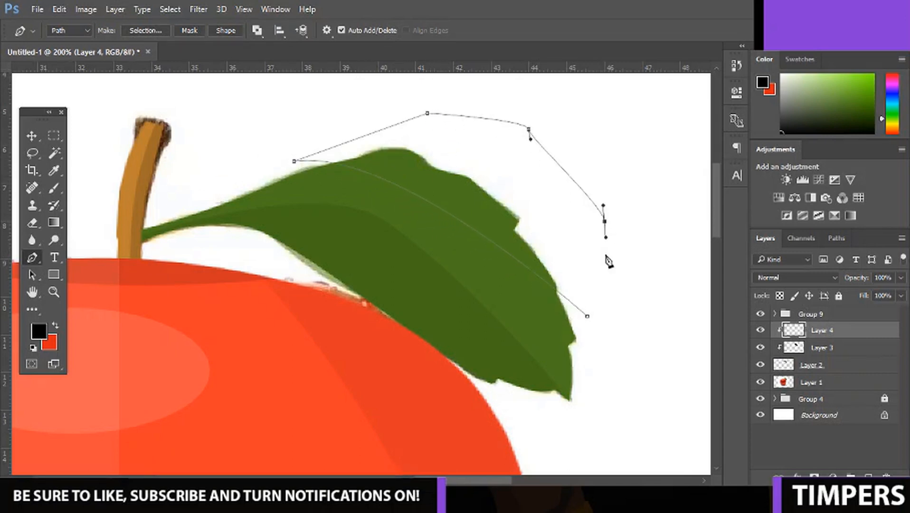
left_click(589, 317)
right_click(574, 265)
left_click(631, 206)
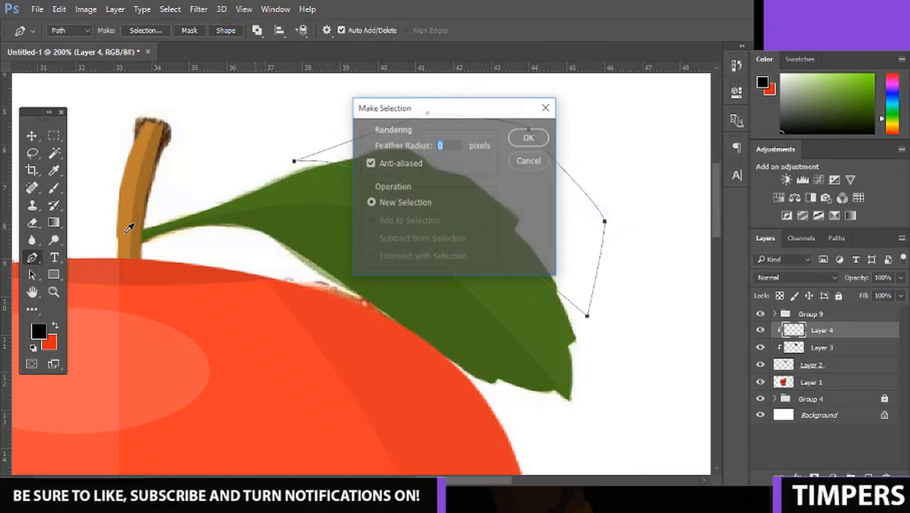
key("Return")
Set the foreground colour to white (ffffff), fill the highlight selection with it, and deselect.
left_click(39, 331)
left_click(505, 75)
right_click(505, 74)
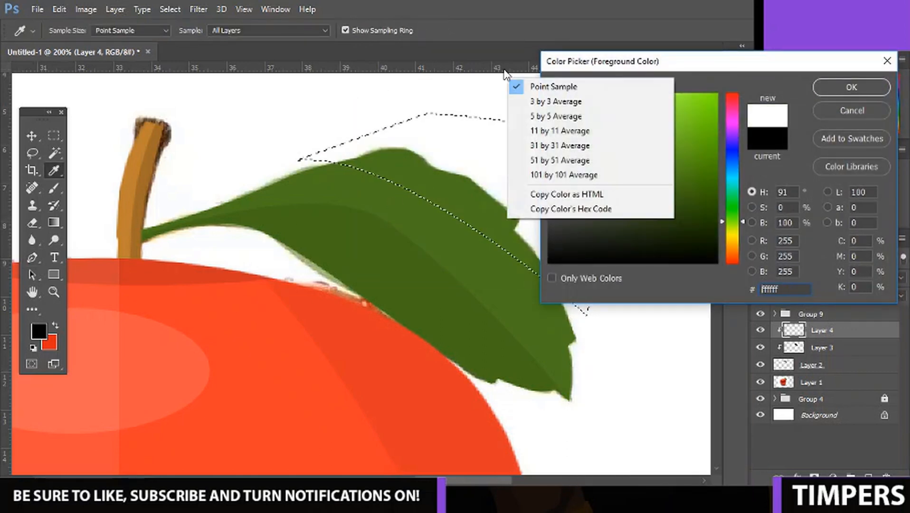
key("Escape")
key("Return")
key("alt+BackSpace")
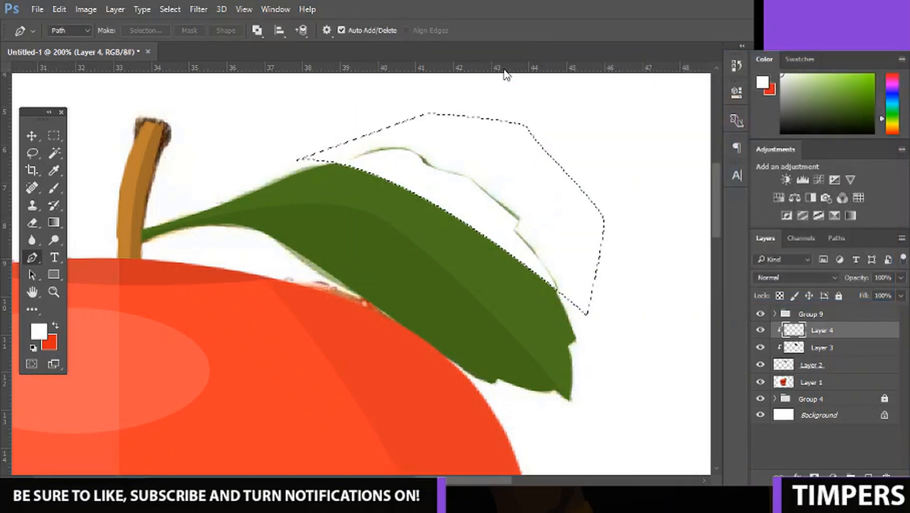
key("ctrl+d")
Lower the opacity of the white leaf highlight layer to 8%.
left_click(900, 277)
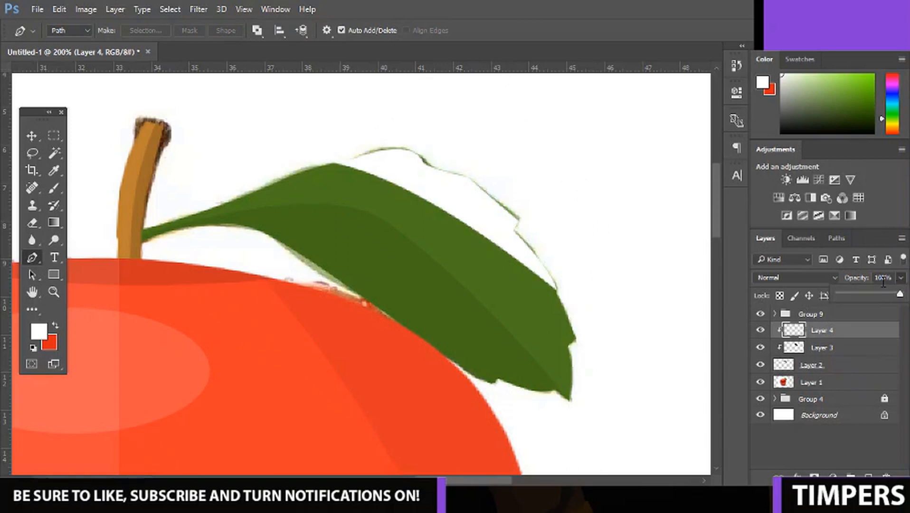
left_click_drag(852, 291, 843, 294)
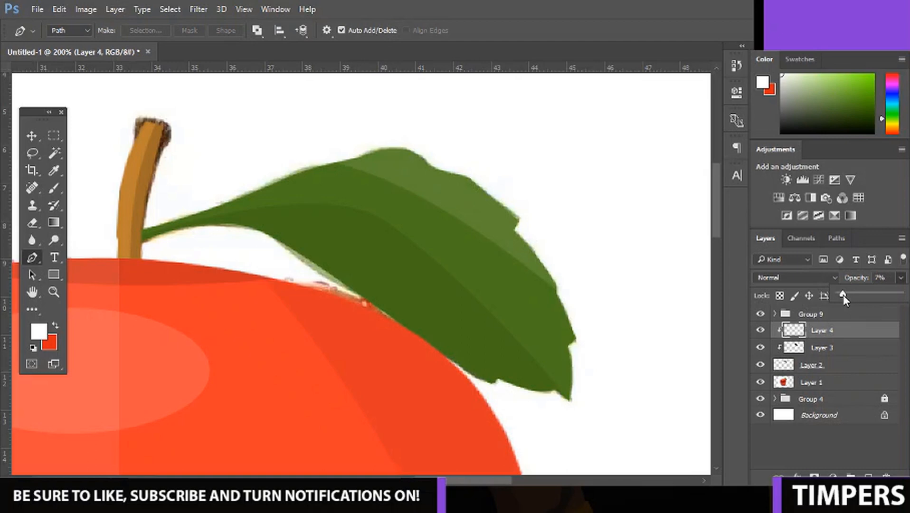
key("ctrl+minus")
key("ctrl+minus")
key("ctrl+minus")
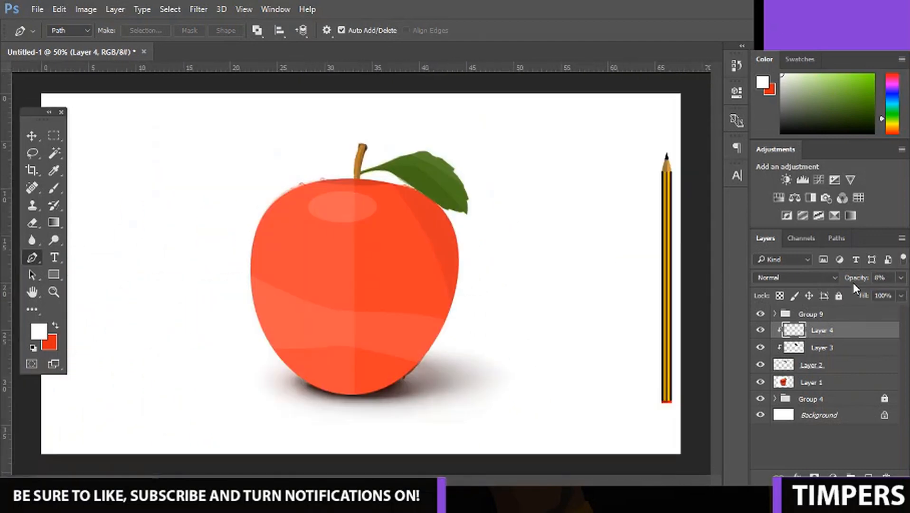
Group the leaf layer with its shadow and highlight layers, and hide the apple reference photo.
left_click(853, 372, "shift")
key("ctrl+g")
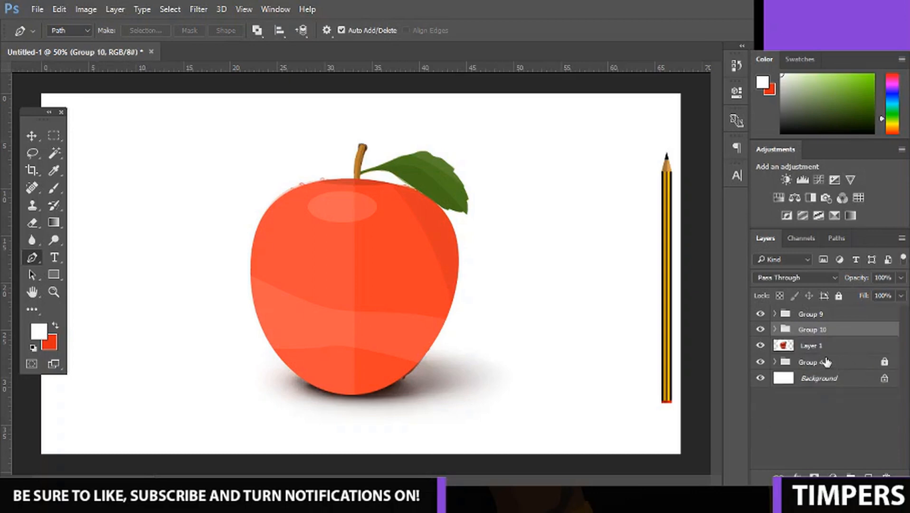
left_click(760, 345)
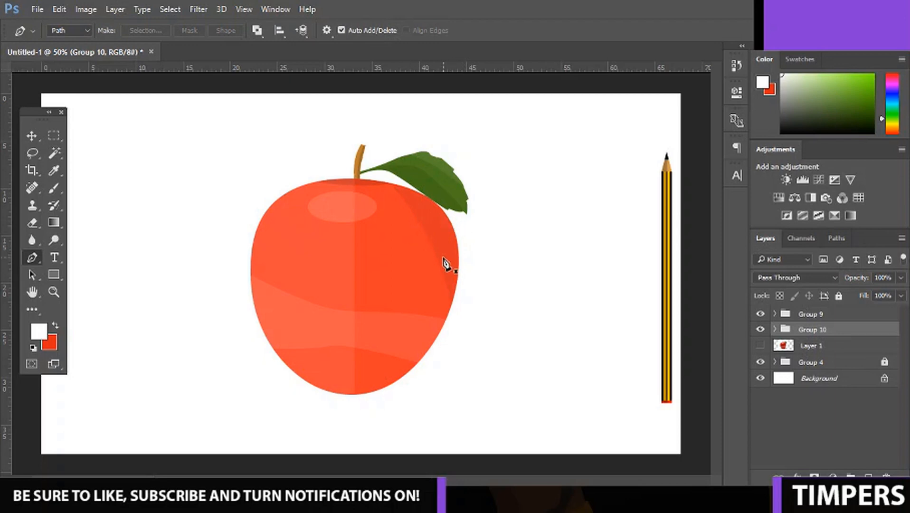
Switch to the Move tool and unlock the pencil's layer group, Group 4.
left_click(31, 136)
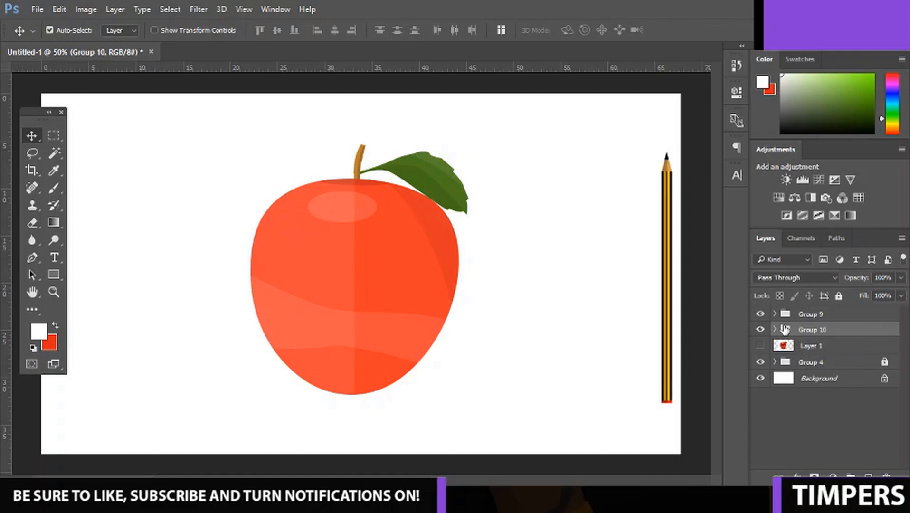
key("ctrl+plus")
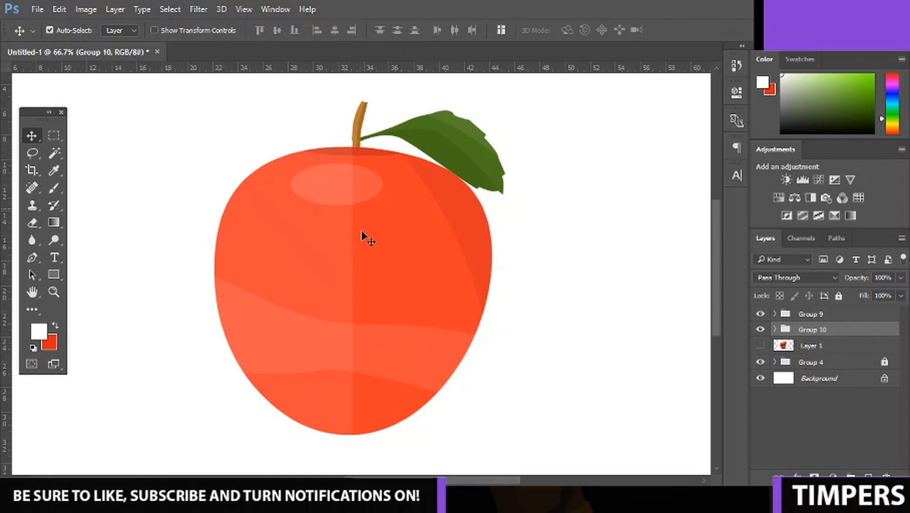
scroll(398, 375, "right", 1)
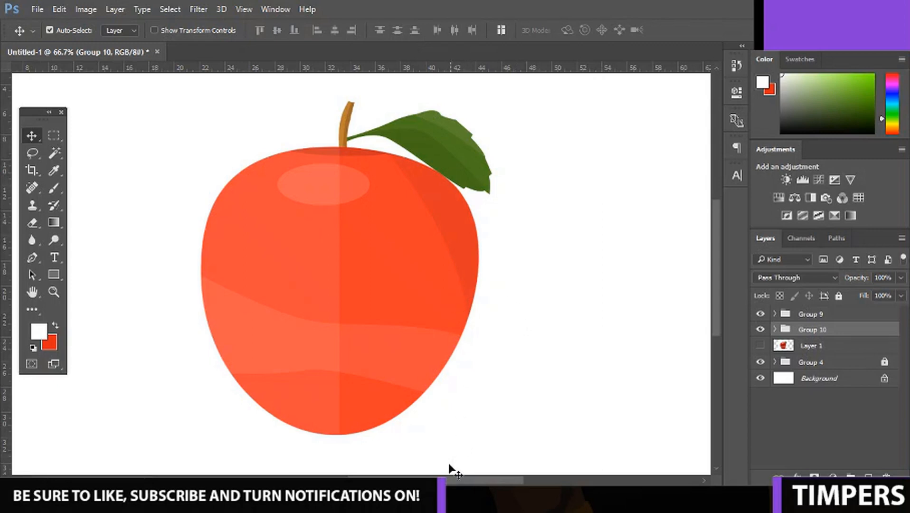
left_click_drag(450, 478, 503, 493)
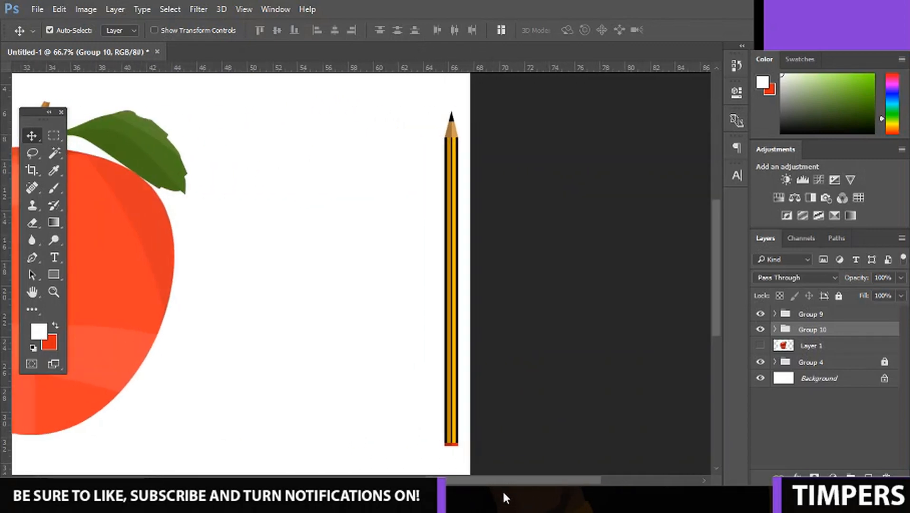
left_click(801, 364)
left_click(838, 295)
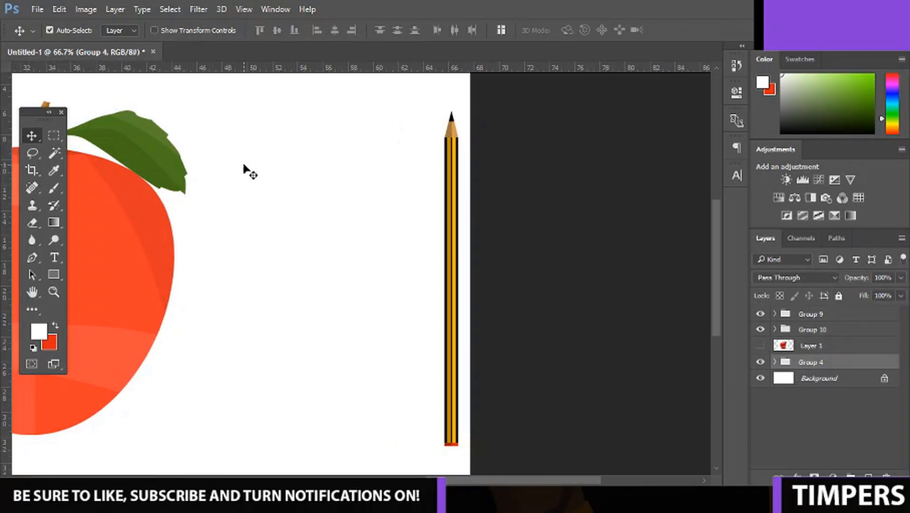
Nudge the pencil horizontally closer to the apple, away from the canvas edge.
key("shift+Left")
key("shift+Left")
key("shift+Left")
key("shift+Left")
key("shift+Left")
key("shift+Left")
key("shift+Left")
key("shift+Left")
key("shift+Left")
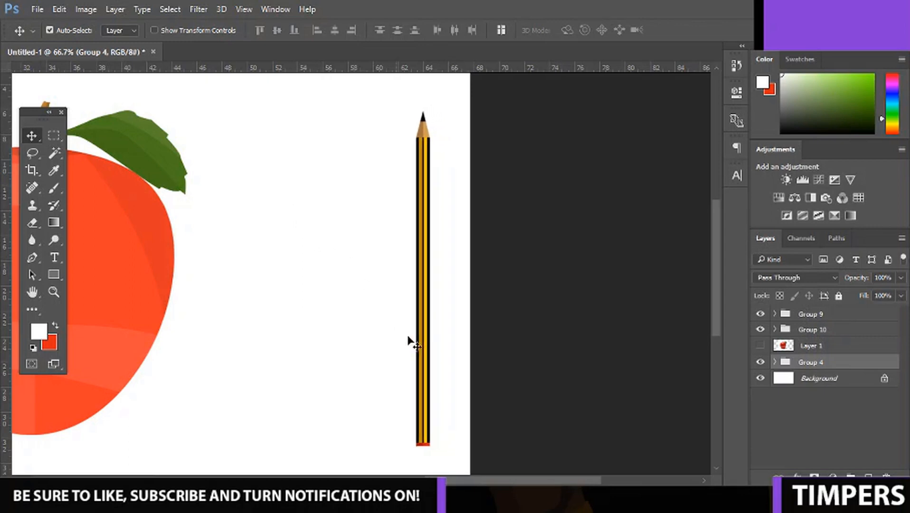
key("shift+Left")
key("shift+Left")
key("shift+Left")
key("shift+Left")
key("shift+Left")
key("shift+Left")
key("shift+Left")
key("shift+Left")
key("shift+Left")
key("shift+Left")
key("shift+Left")
key("shift+Left")
key("shift+Left")
key("shift+Left")
key("shift+Left")
key("shift+Left")
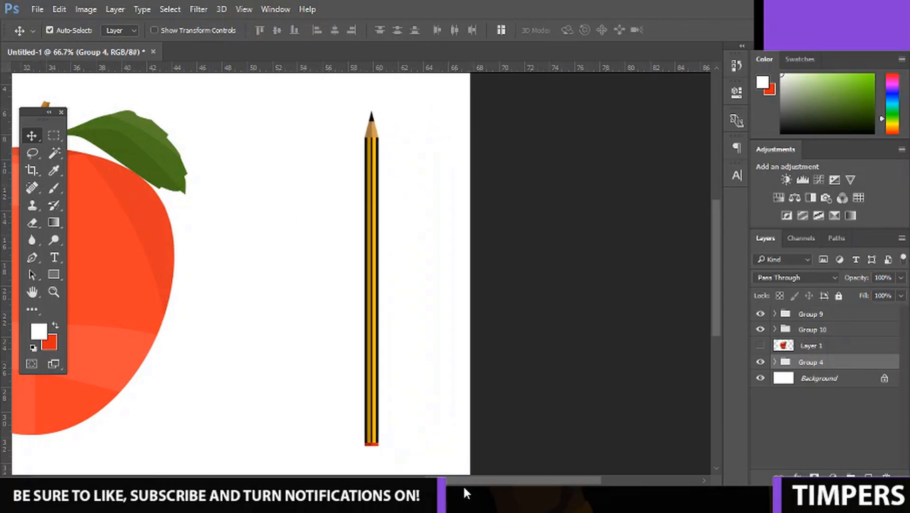
key("shift+Left")
key("shift+Left")
key("shift+Left")
key("shift+Left")
key("shift+Left")
key("shift+Left")
key("shift+Left")
key("shift+Left")
key("shift+Left")
key("shift+Left")
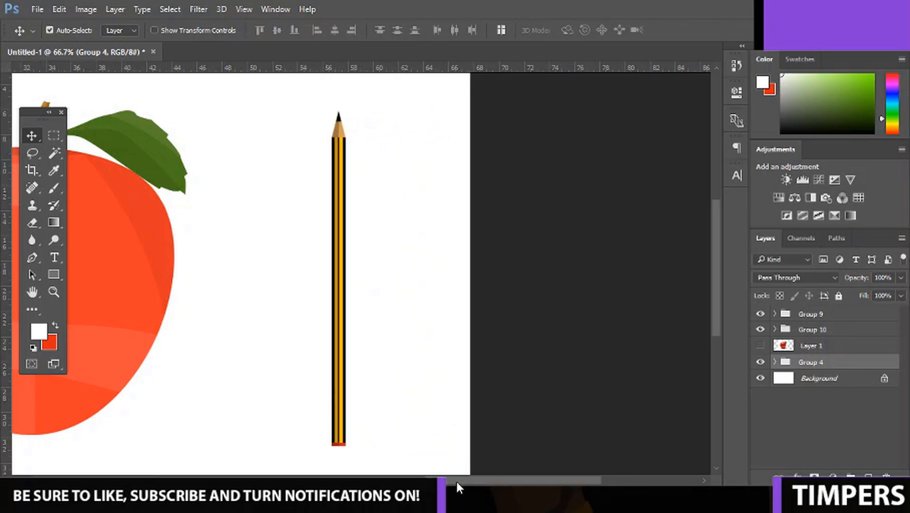
left_click_drag(454, 481, 397, 482)
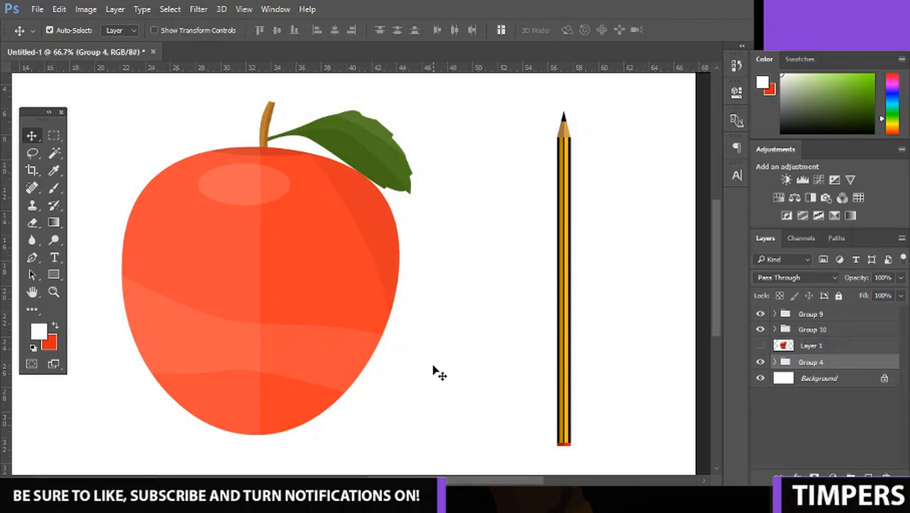
Show the reference photo and move it out from behind the illustrated apple to compare the two.
left_click(762, 348)
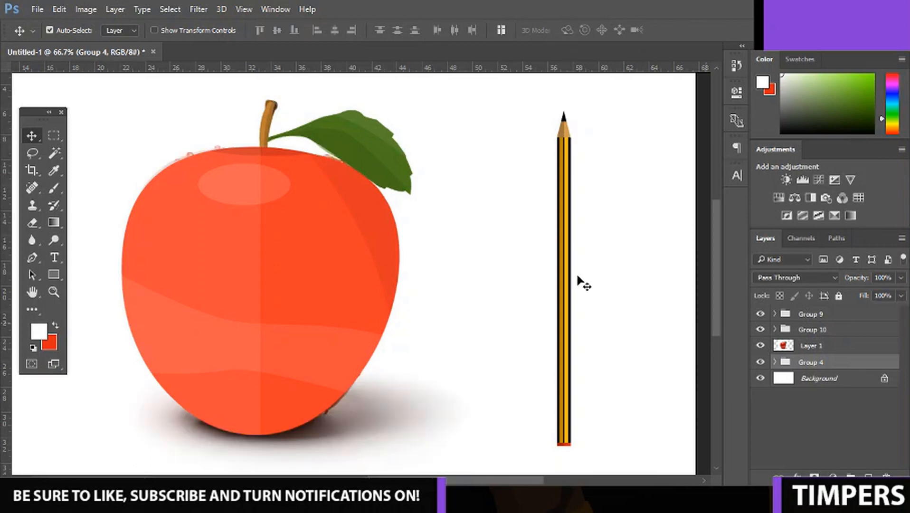
left_click_drag(399, 393, 550, 389)
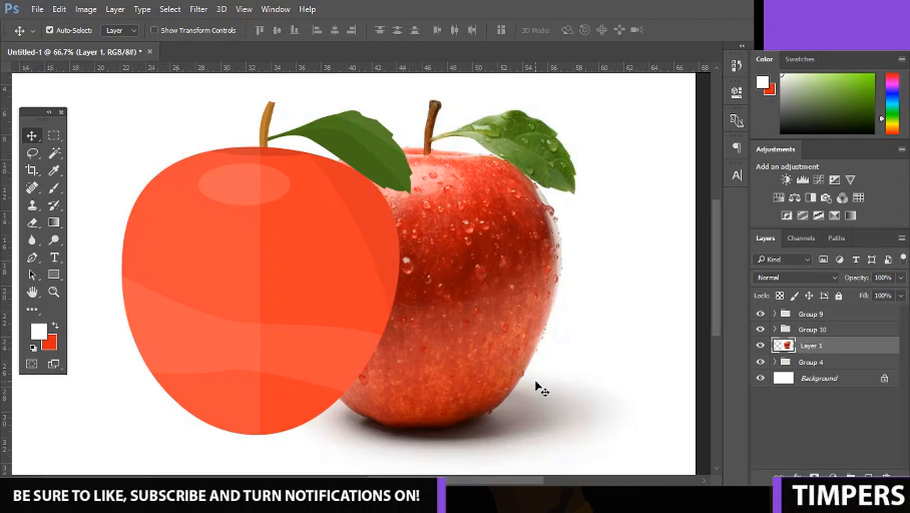
key("ctrl+minus")
key("ctrl+minus")
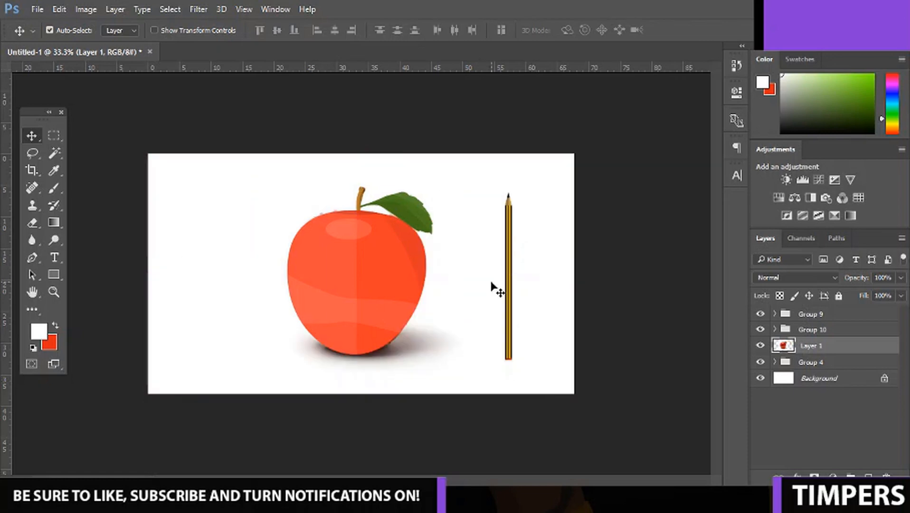
Delete the apple reference photo layer, Layer 1.
key("Delete")
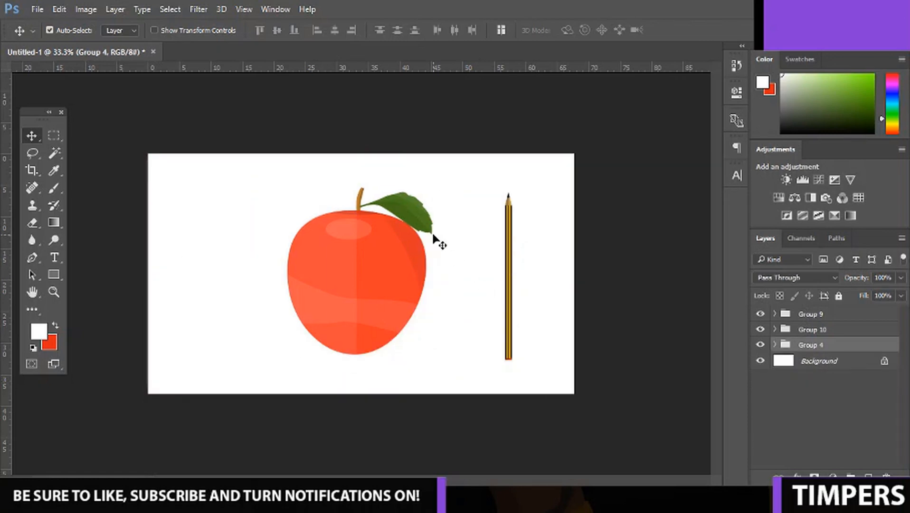
key("ctrl+plus")
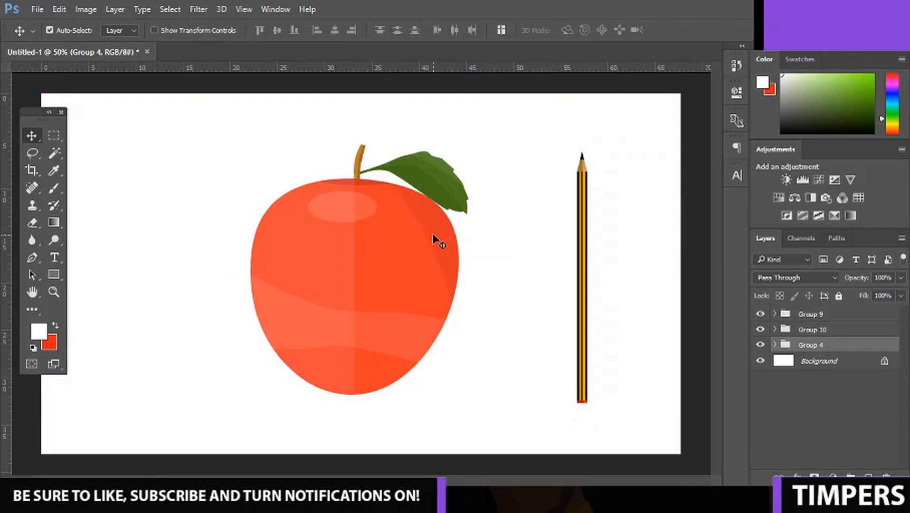